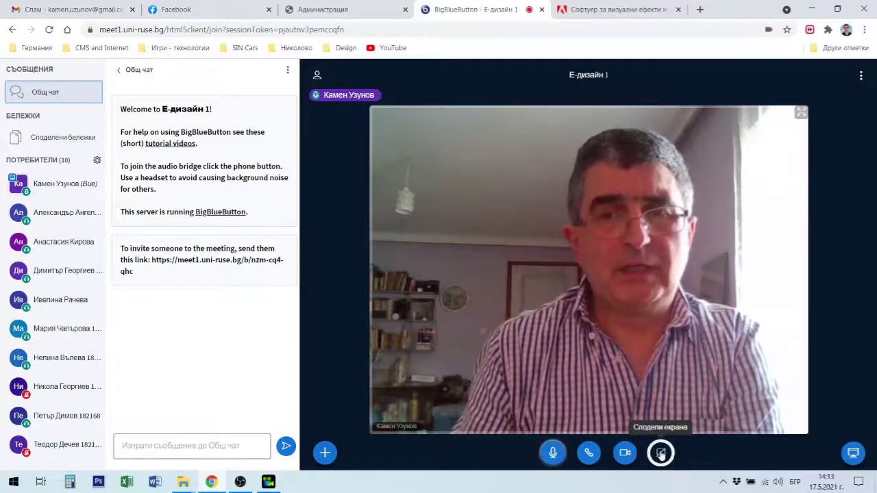
- Share the entire screen in BigBlueButton, stop the webcam, and switch to the After Effects tab
{"action": "left_click", "coordinate": [661, 453]}
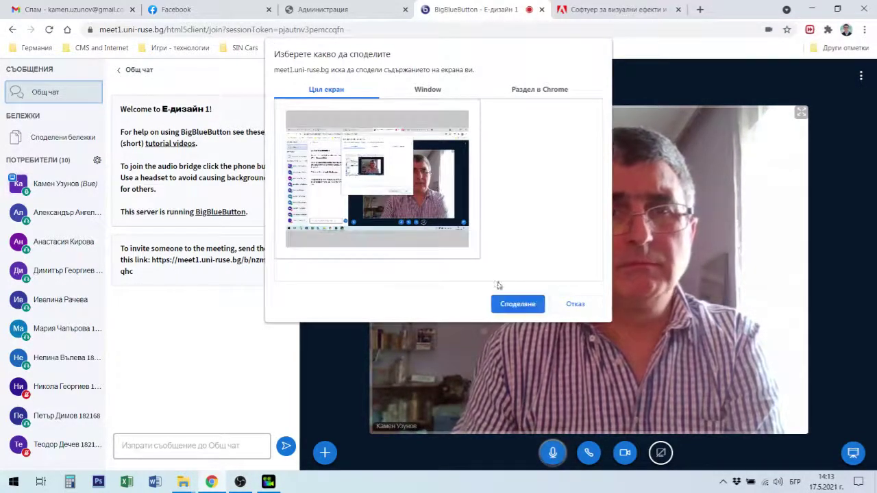
{"action": "left_click", "coordinate": [518, 306]}
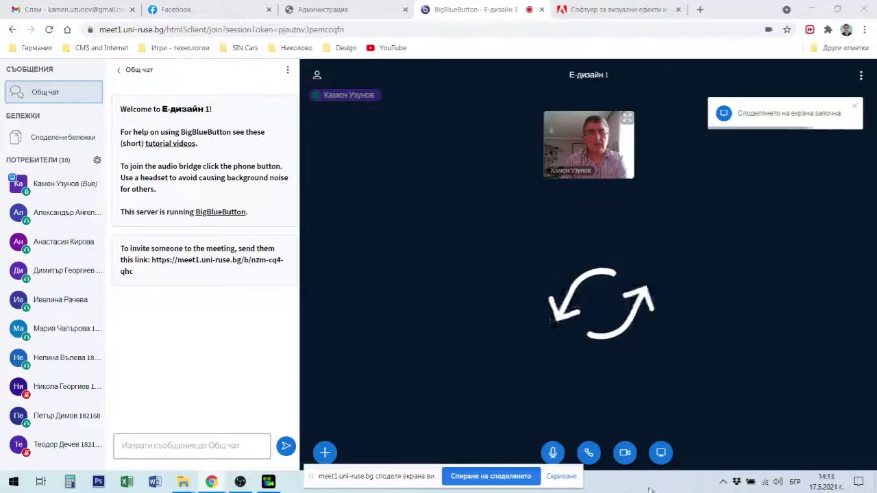
{"action": "left_click", "coordinate": [625, 453]}
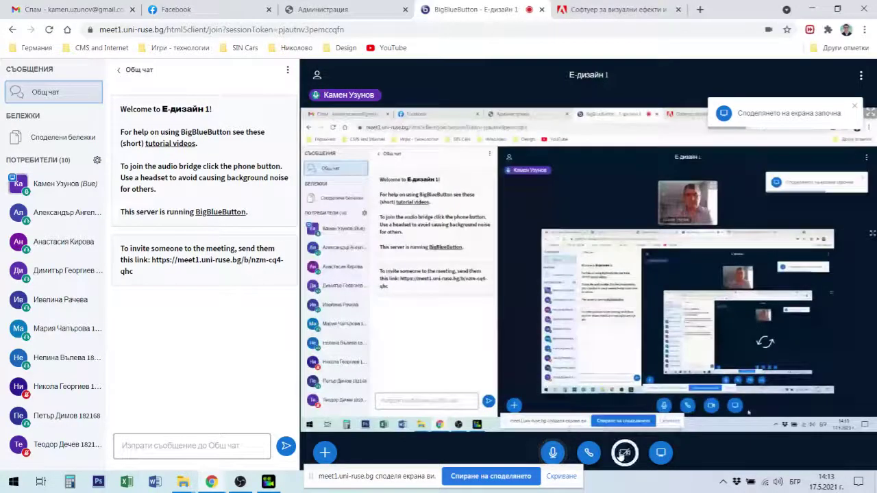
{"action": "left_click", "coordinate": [603, 9]}
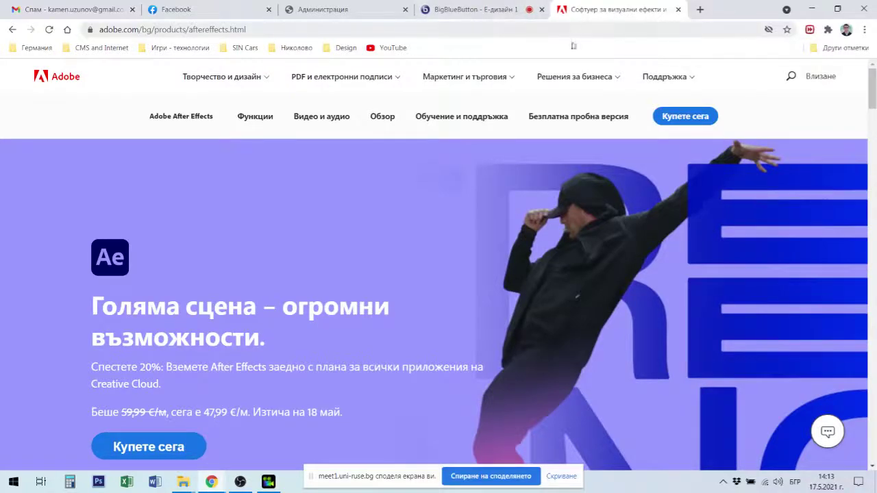
- Open Premiere Pro from the Творчество и дизайн menu in a new tab and switch to it
{"action": "left_click", "coordinate": [260, 79]}
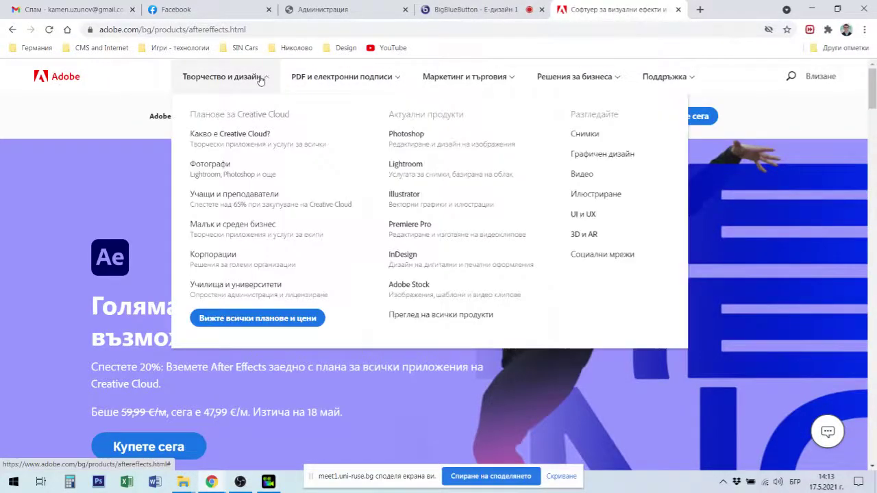
{"action": "right_click", "coordinate": [417, 227]}
{"action": "left_click", "coordinate": [453, 234]}
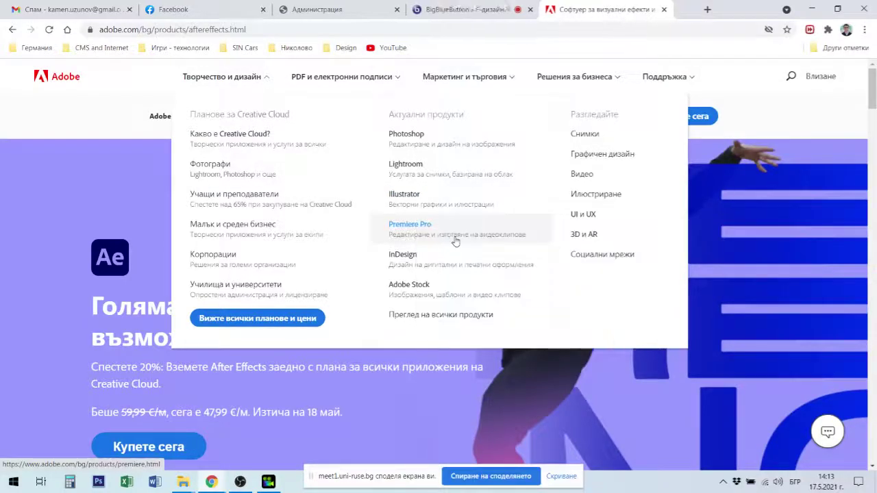
{"action": "left_click", "coordinate": [677, 12]}
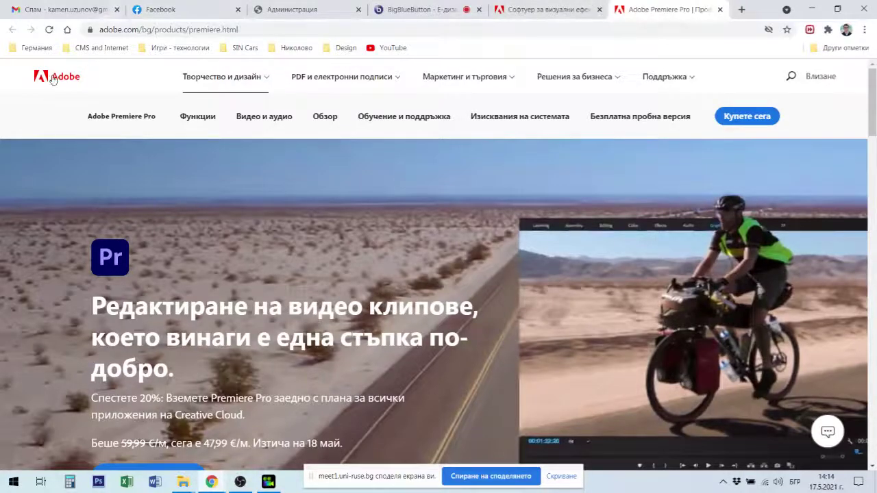
- Scroll down through the Premiere Pro page's feature sections and back up to the top
{"action": "scroll", "coordinate": [321, 196], "scroll_direction": "down", "scroll_amount": 3}
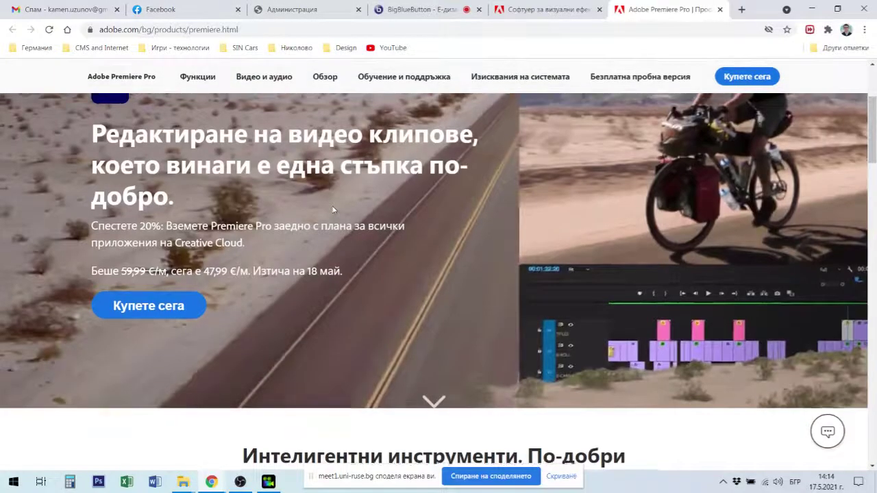
{"action": "scroll", "coordinate": [333, 210], "scroll_direction": "down", "scroll_amount": 3}
{"action": "scroll", "coordinate": [333, 210], "scroll_direction": "up", "scroll_amount": 6}
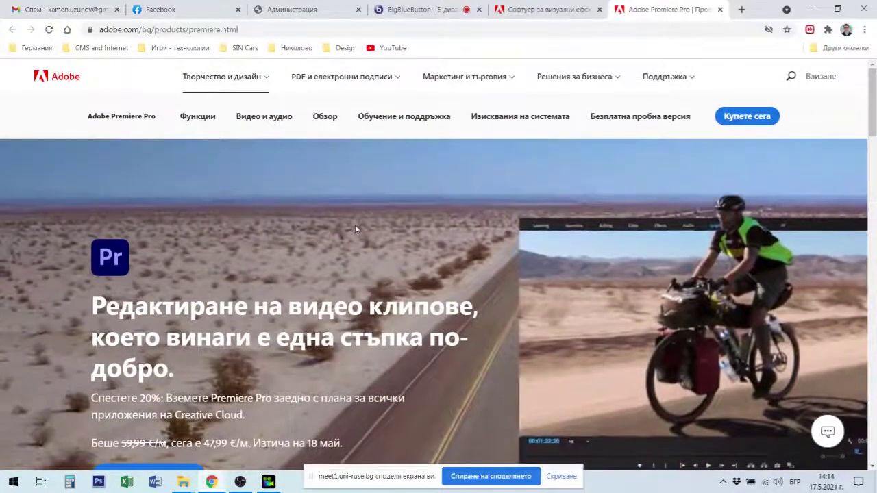
{"action": "scroll", "coordinate": [333, 210], "scroll_direction": "down", "scroll_amount": 2}
{"action": "scroll", "coordinate": [397, 226], "scroll_direction": "down", "scroll_amount": 3}
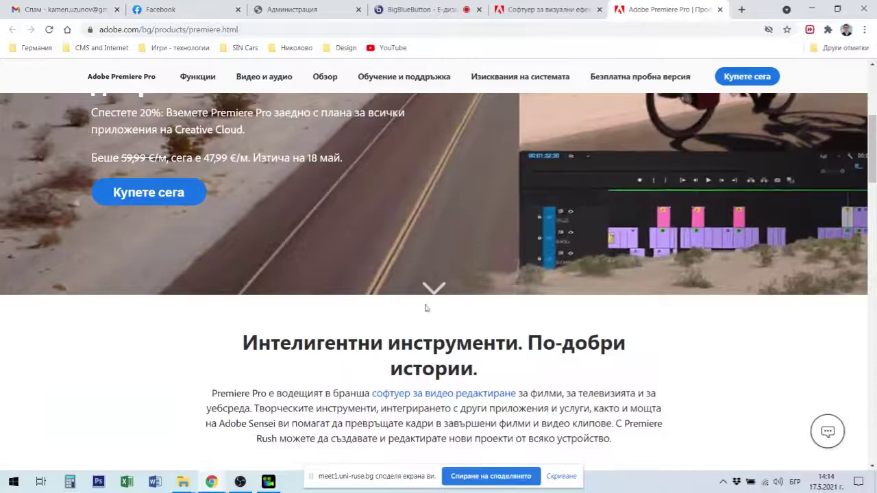
{"action": "scroll", "coordinate": [425, 254], "scroll_direction": "down", "scroll_amount": 3}
{"action": "scroll", "coordinate": [449, 189], "scroll_direction": "down", "scroll_amount": 3}
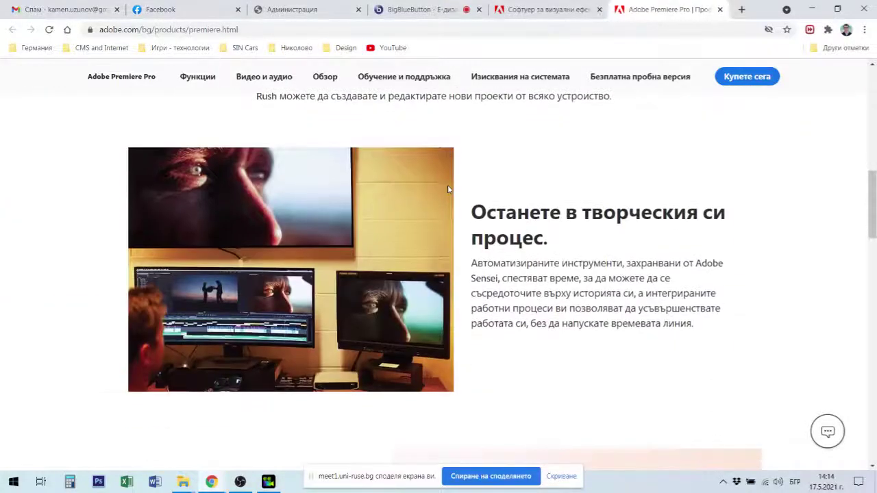
{"action": "scroll", "coordinate": [449, 190], "scroll_direction": "down", "scroll_amount": 3}
{"action": "scroll", "coordinate": [449, 189], "scroll_direction": "down", "scroll_amount": 3}
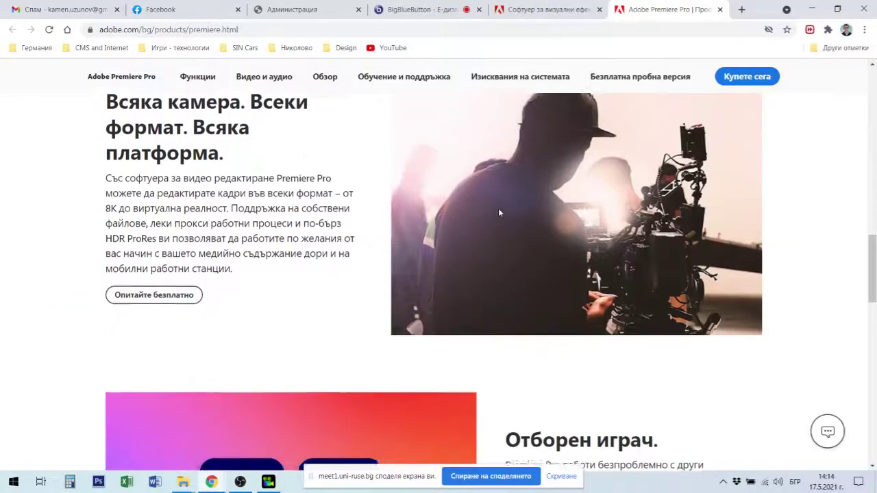
{"action": "scroll", "coordinate": [498, 212], "scroll_direction": "up", "scroll_amount": 1}
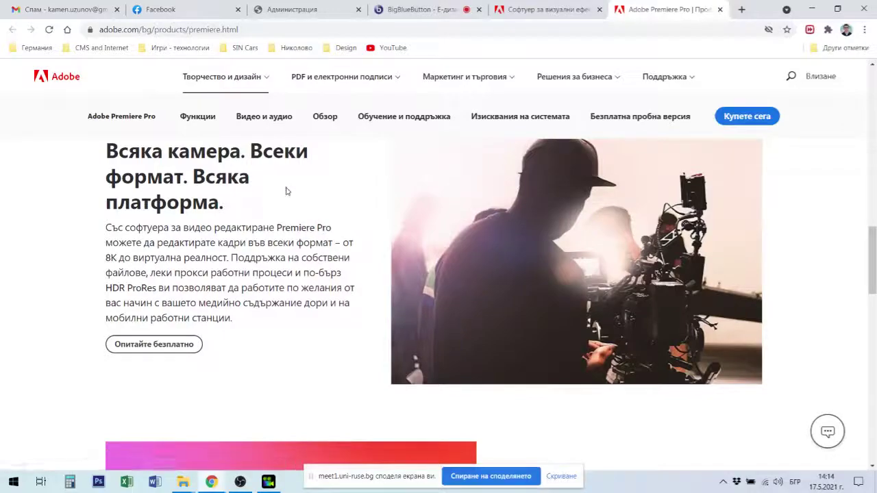
{"action": "scroll", "coordinate": [286, 195], "scroll_direction": "down", "scroll_amount": 3}
{"action": "scroll", "coordinate": [286, 199], "scroll_direction": "down", "scroll_amount": 1}
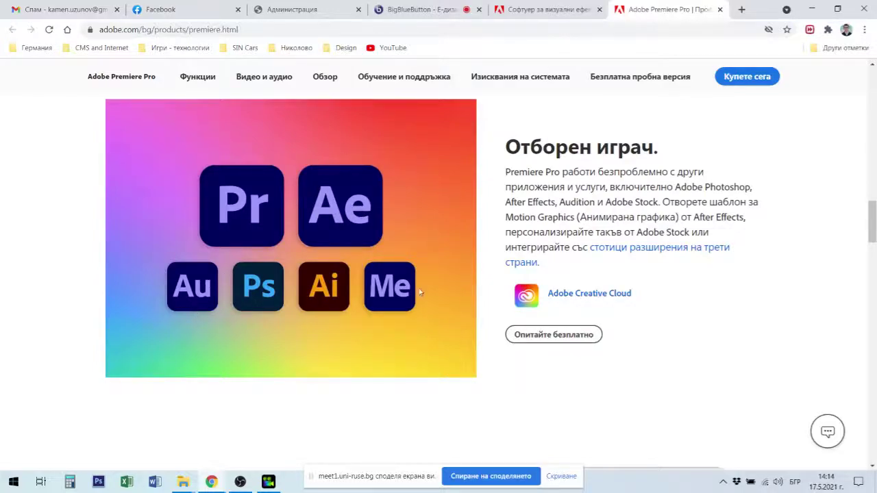
{"action": "scroll", "coordinate": [368, 293], "scroll_direction": "down", "scroll_amount": 3}
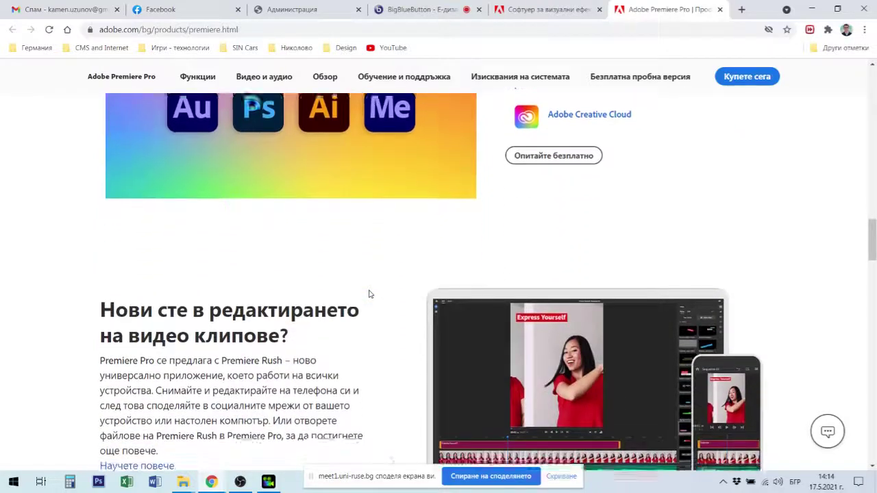
{"action": "scroll", "coordinate": [364, 290], "scroll_direction": "down", "scroll_amount": 1}
{"action": "scroll", "coordinate": [249, 272], "scroll_direction": "up", "scroll_amount": 3}
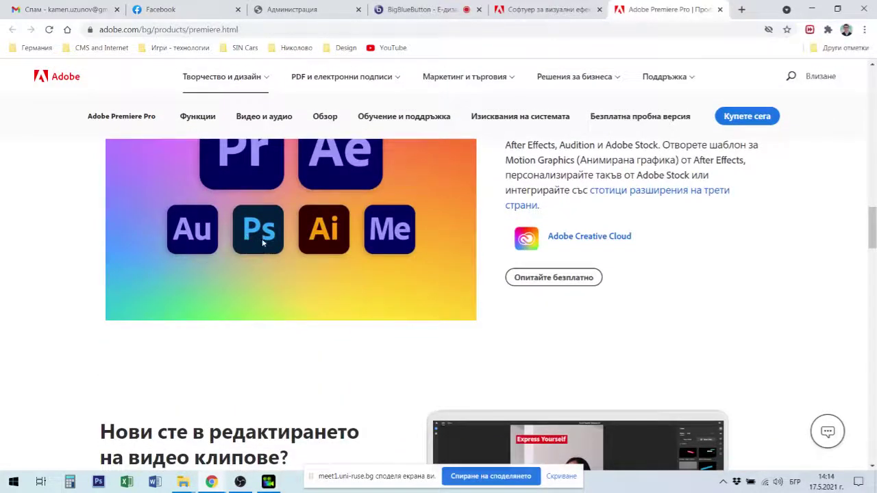
{"action": "scroll", "coordinate": [239, 305], "scroll_direction": "down", "scroll_amount": 3}
{"action": "scroll", "coordinate": [243, 308], "scroll_direction": "down", "scroll_amount": 3}
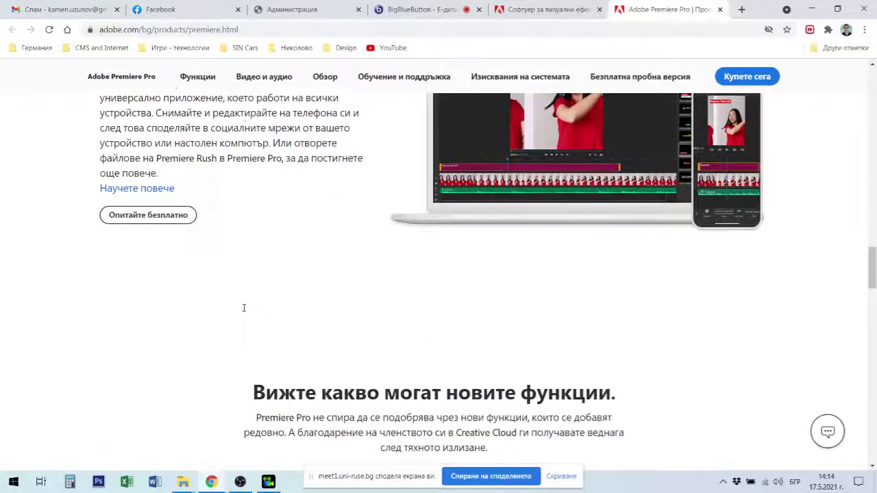
{"action": "scroll", "coordinate": [537, 312], "scroll_direction": "up", "scroll_amount": 2}
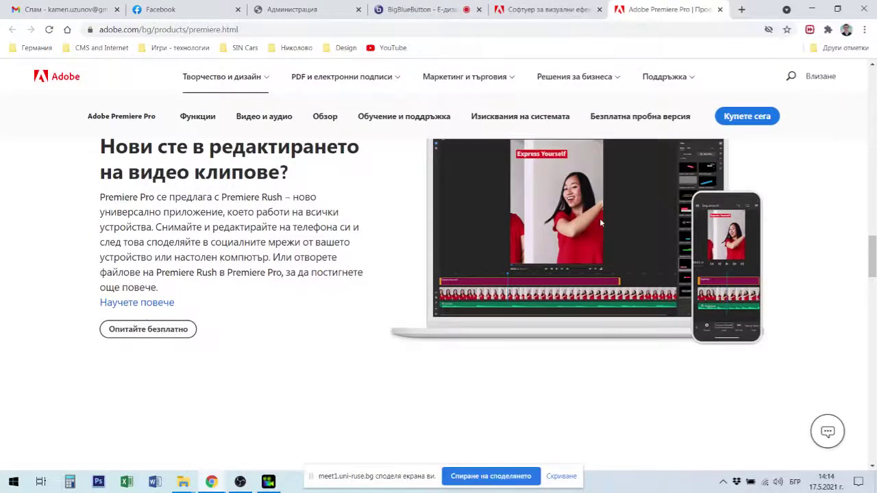
{"action": "scroll", "coordinate": [599, 218], "scroll_direction": "up", "scroll_amount": 2}
{"action": "scroll", "coordinate": [573, 262], "scroll_direction": "down", "scroll_amount": 2}
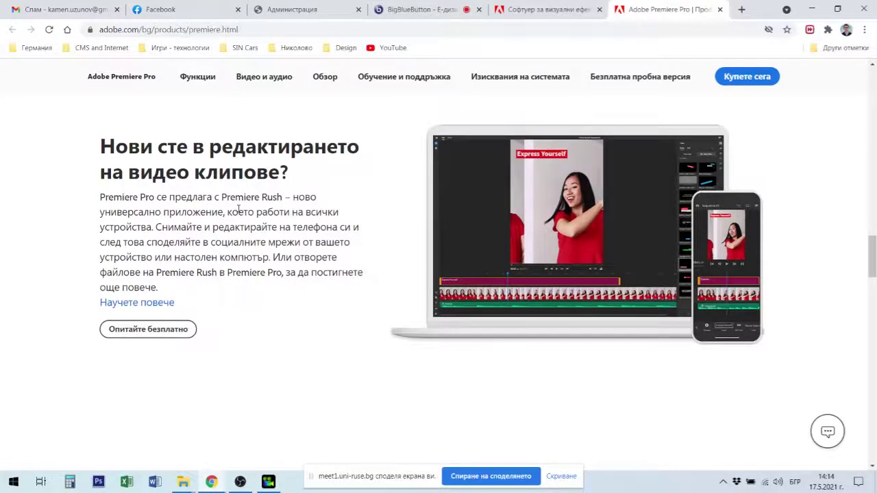
{"action": "scroll", "coordinate": [239, 236], "scroll_direction": "down", "scroll_amount": 4}
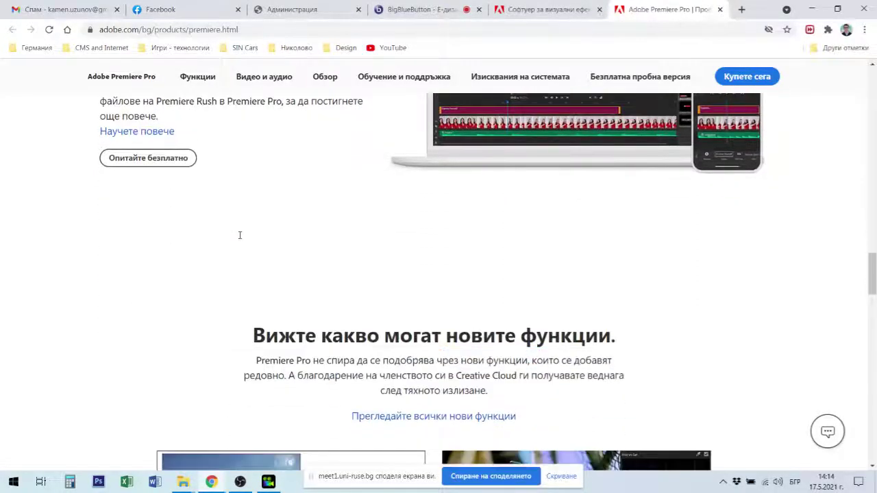
{"action": "scroll", "coordinate": [239, 238], "scroll_direction": "down", "scroll_amount": 3}
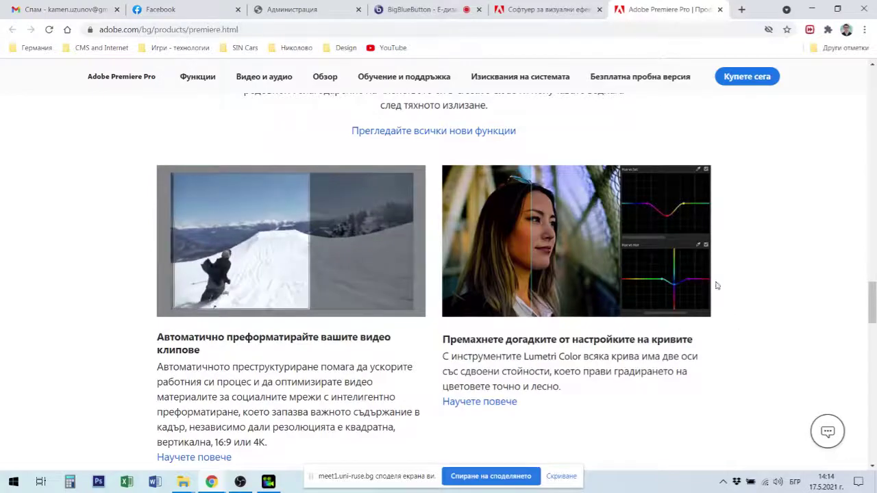
{"action": "scroll", "coordinate": [552, 322], "scroll_direction": "down", "scroll_amount": 3}
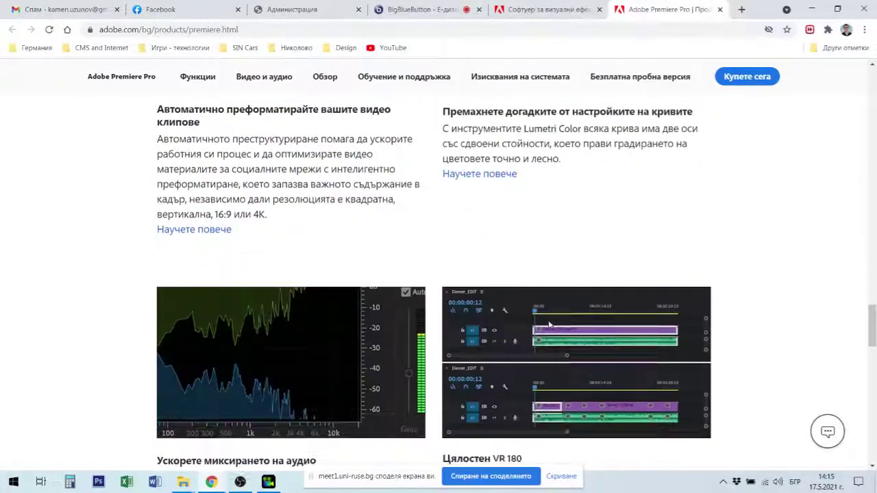
{"action": "scroll", "coordinate": [514, 305], "scroll_direction": "down", "scroll_amount": 3}
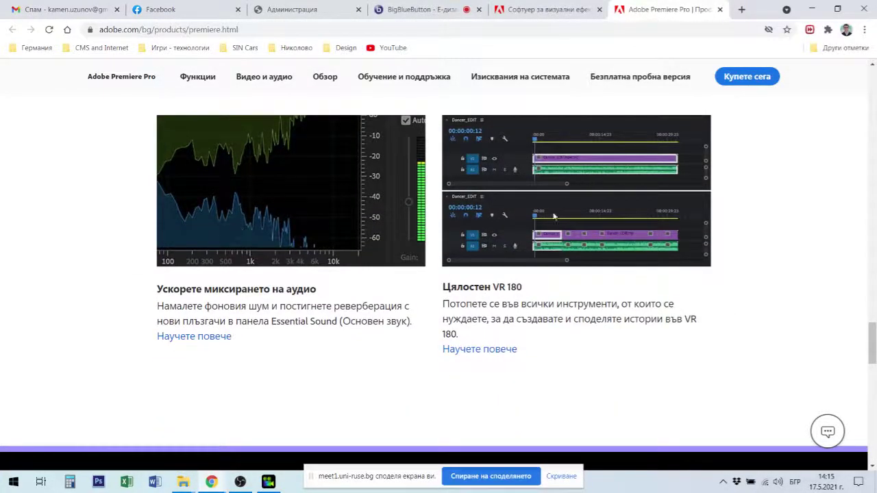
{"action": "scroll", "coordinate": [598, 229], "scroll_direction": "up", "scroll_amount": 5}
{"action": "scroll", "coordinate": [602, 237], "scroll_direction": "up", "scroll_amount": 5}
{"action": "scroll", "coordinate": [606, 244], "scroll_direction": "up", "scroll_amount": 5}
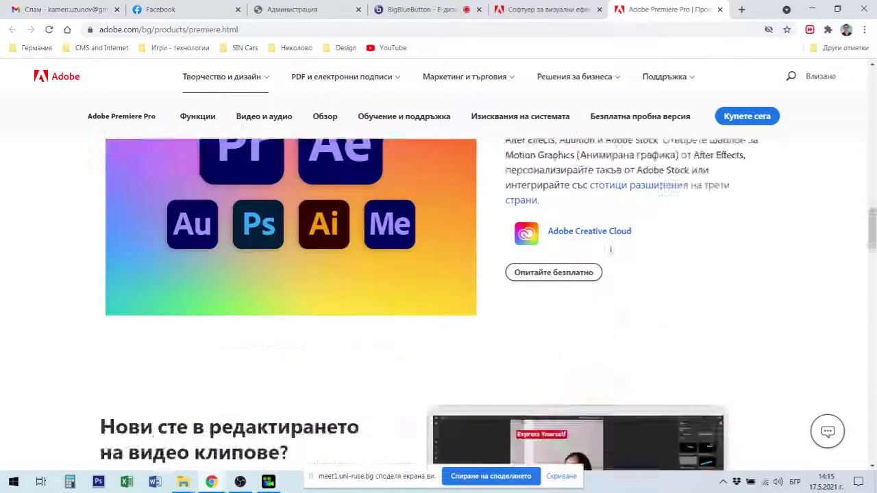
{"action": "scroll", "coordinate": [610, 251], "scroll_direction": "up", "scroll_amount": 3}
{"action": "scroll", "coordinate": [610, 251], "scroll_direction": "up", "scroll_amount": 5}
{"action": "scroll", "coordinate": [612, 252], "scroll_direction": "up", "scroll_amount": 5}
{"action": "scroll", "coordinate": [612, 252], "scroll_direction": "up", "scroll_amount": 3}
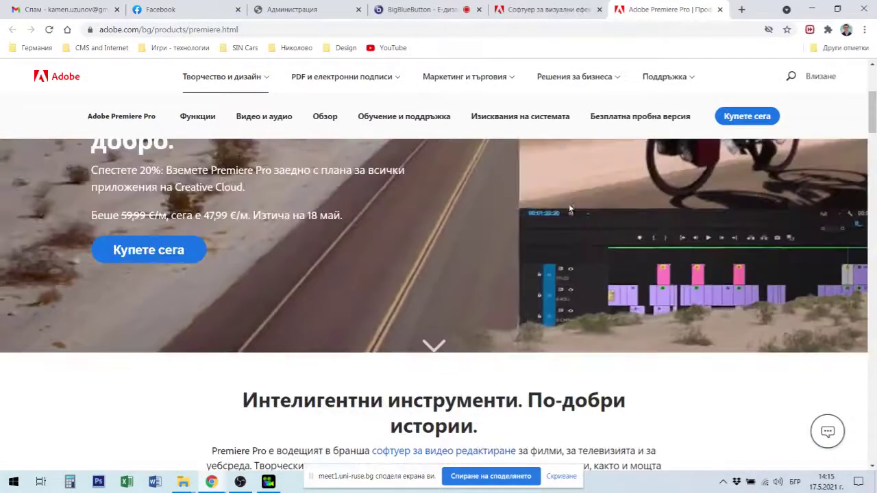
{"action": "scroll", "coordinate": [589, 171], "scroll_direction": "up", "scroll_amount": 3}
{"action": "left_click", "coordinate": [548, 11]}
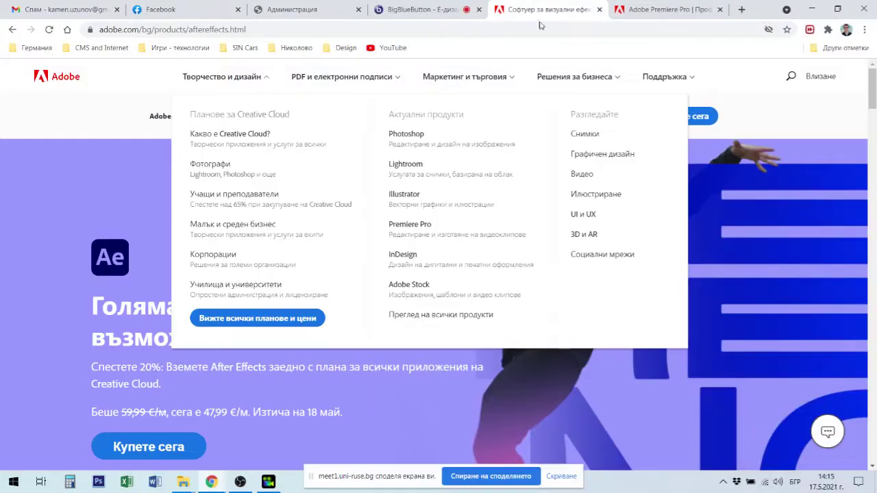
{"action": "left_click", "coordinate": [45, 198]}
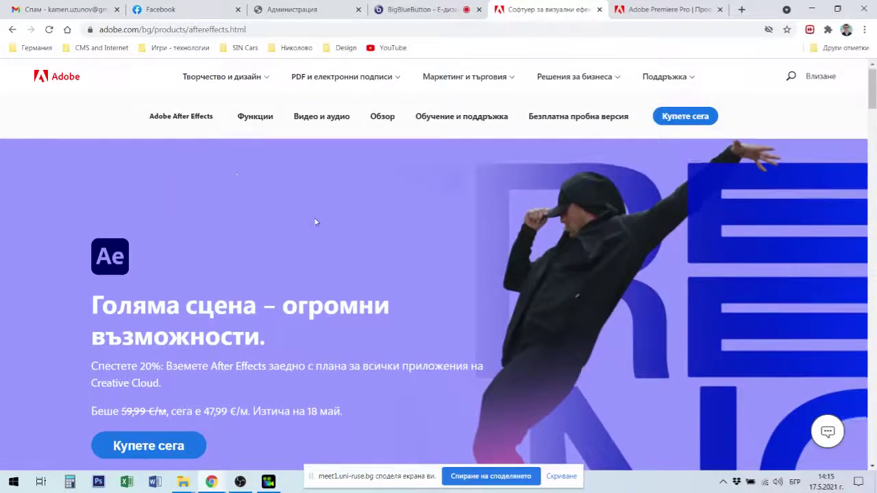
{"action": "scroll", "coordinate": [305, 271], "scroll_direction": "down", "scroll_amount": 2}
{"action": "scroll", "coordinate": [307, 271], "scroll_direction": "down", "scroll_amount": 4}
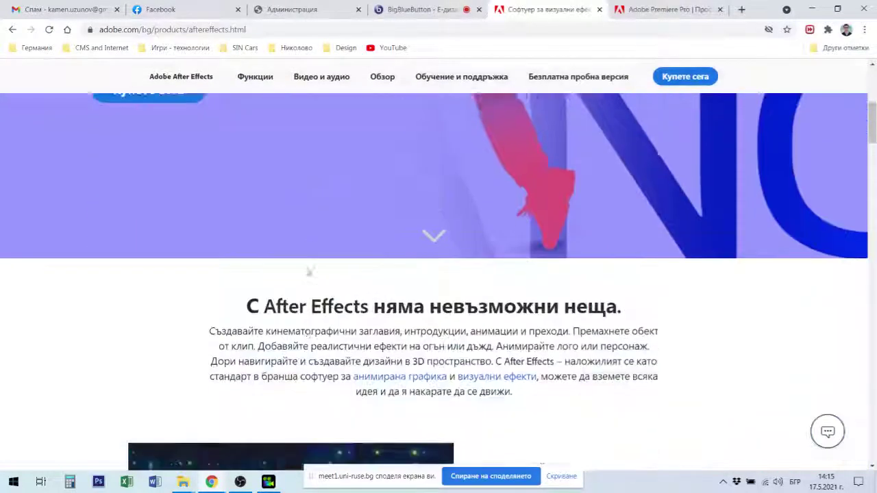
{"action": "scroll", "coordinate": [296, 242], "scroll_direction": "up", "scroll_amount": 5}
{"action": "scroll", "coordinate": [296, 242], "scroll_direction": "up", "scroll_amount": 2}
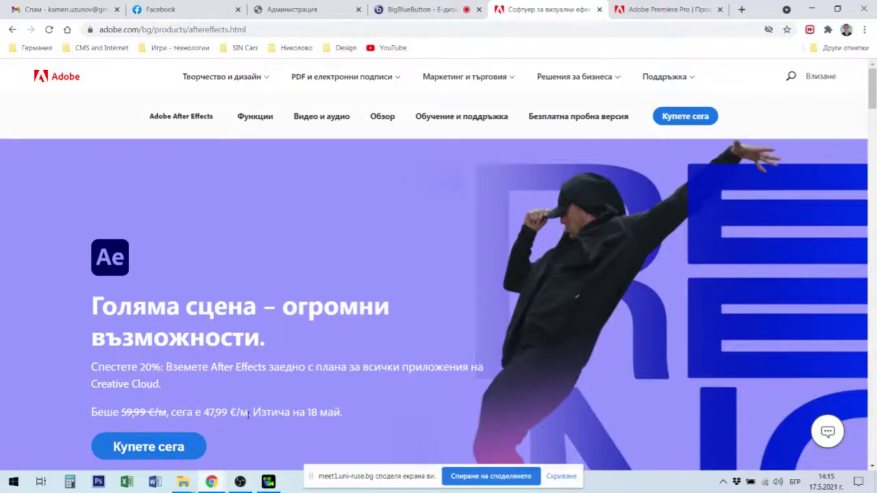
{"action": "scroll", "coordinate": [273, 373], "scroll_direction": "down", "scroll_amount": 1}
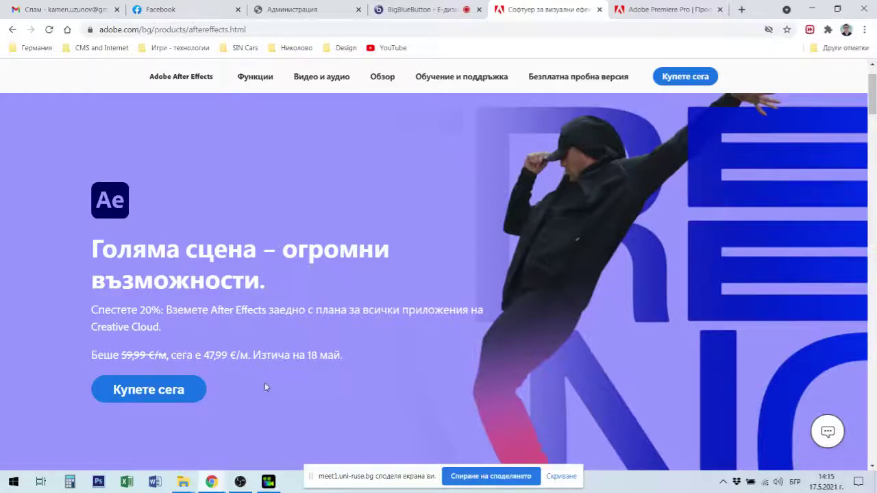
{"action": "scroll", "coordinate": [438, 288], "scroll_direction": "down", "scroll_amount": 2}
{"action": "scroll", "coordinate": [439, 288], "scroll_direction": "down", "scroll_amount": 1}
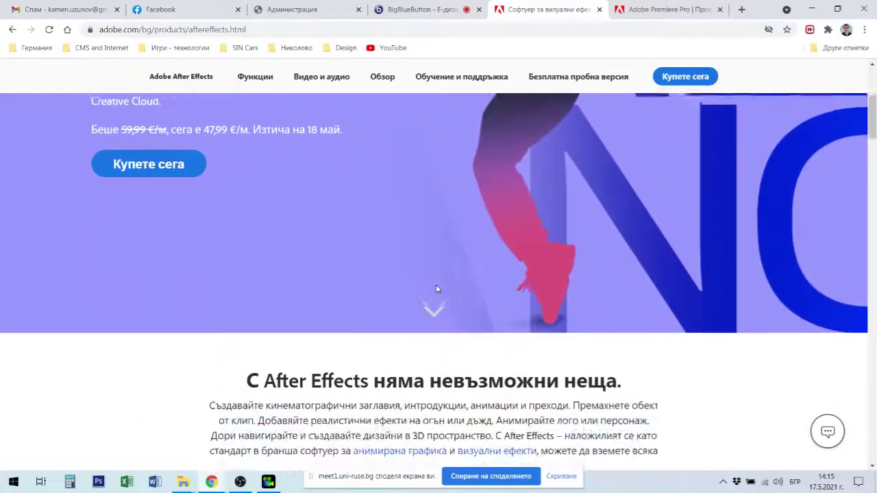
{"action": "scroll", "coordinate": [343, 337], "scroll_direction": "down", "scroll_amount": 2}
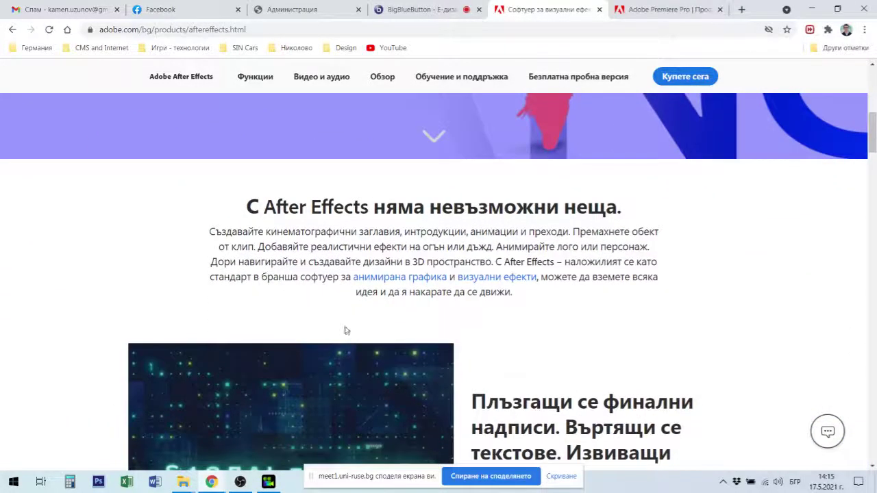
{"action": "scroll", "coordinate": [344, 336], "scroll_direction": "up", "scroll_amount": 2}
{"action": "scroll", "coordinate": [356, 338], "scroll_direction": "up", "scroll_amount": 4}
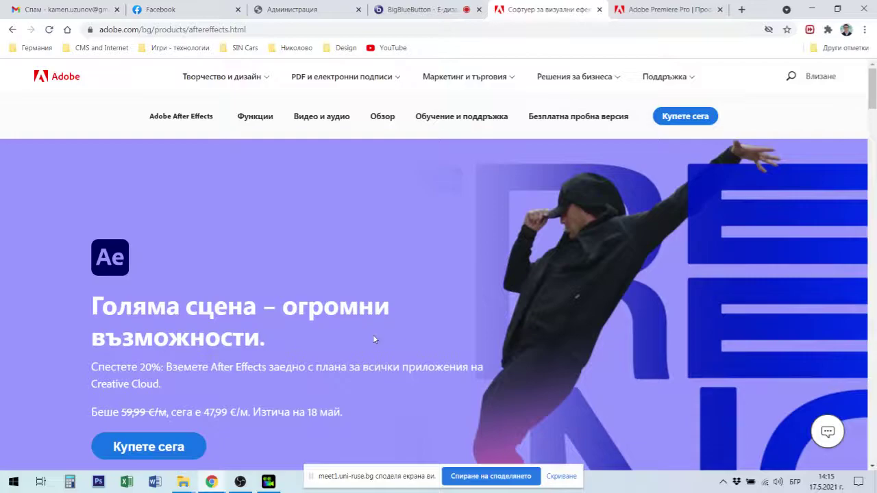
{"action": "scroll", "coordinate": [375, 338], "scroll_direction": "down", "scroll_amount": 2}
{"action": "scroll", "coordinate": [376, 337], "scroll_direction": "down", "scroll_amount": 1}
{"action": "scroll", "coordinate": [376, 338], "scroll_direction": "down", "scroll_amount": 4}
{"action": "scroll", "coordinate": [377, 339], "scroll_direction": "down", "scroll_amount": 3}
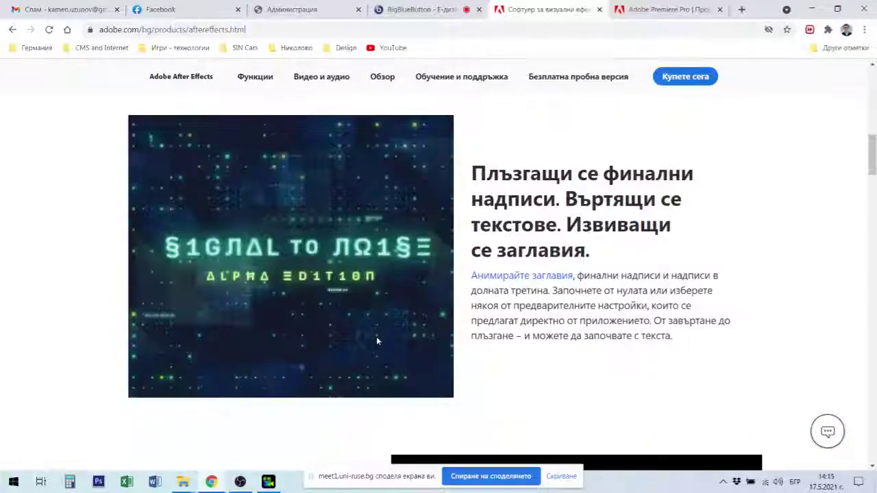
{"action": "scroll", "coordinate": [377, 341], "scroll_direction": "down", "scroll_amount": 3}
{"action": "scroll", "coordinate": [376, 341], "scroll_direction": "up", "scroll_amount": 2}
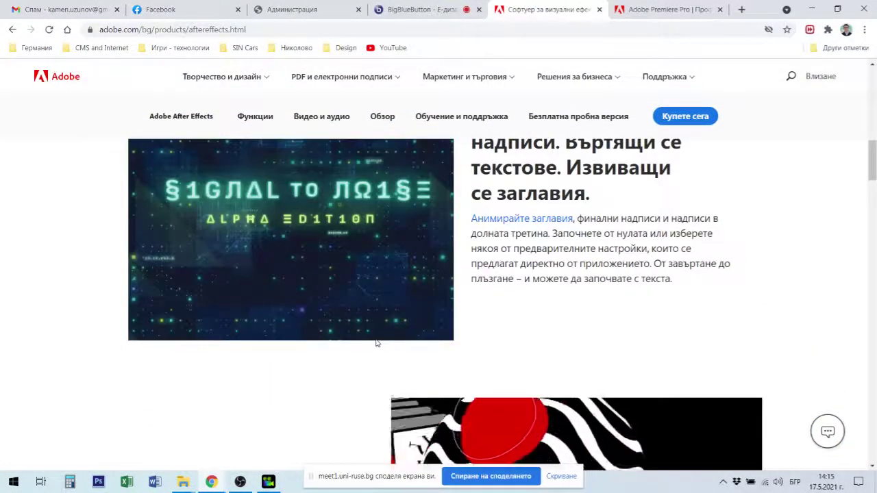
{"action": "scroll", "coordinate": [384, 346], "scroll_direction": "up", "scroll_amount": 2}
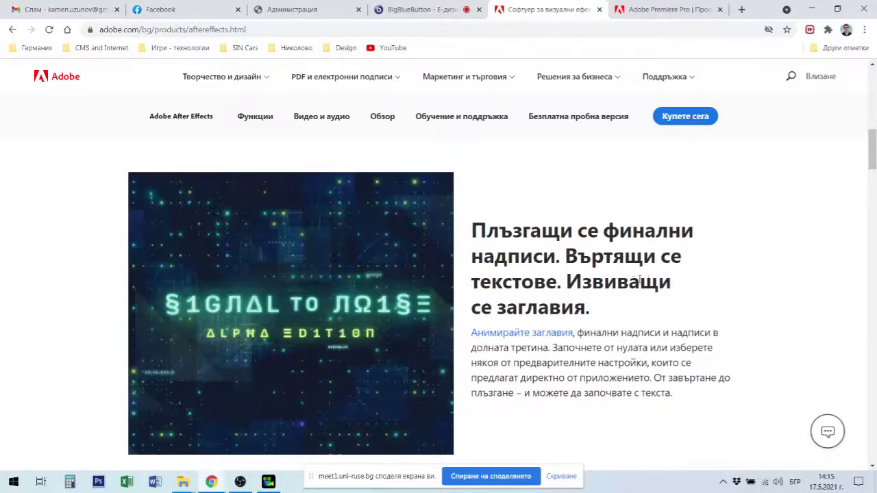
- Scroll down the After Effects page to its plans section, then back up slightly
{"action": "scroll", "coordinate": [640, 280], "scroll_direction": "down", "scroll_amount": 3}
{"action": "scroll", "coordinate": [648, 286], "scroll_direction": "down", "scroll_amount": 2}
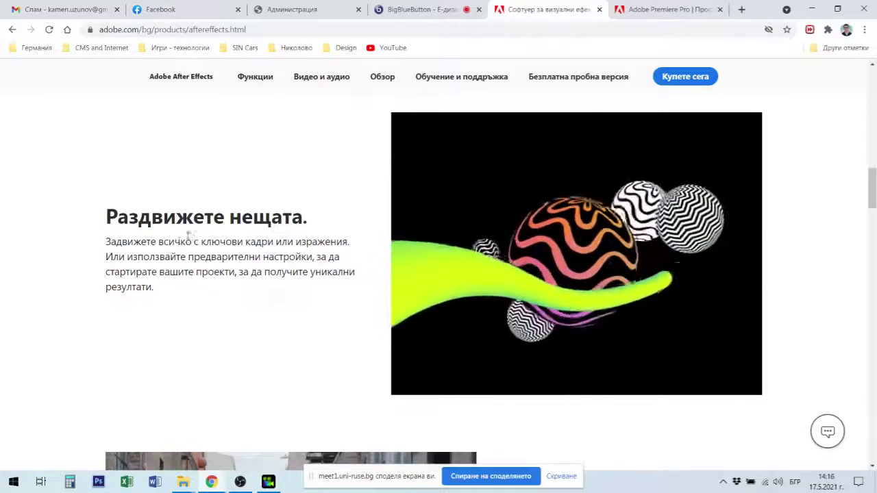
{"action": "scroll", "coordinate": [283, 243], "scroll_direction": "down", "scroll_amount": 3}
{"action": "scroll", "coordinate": [284, 244], "scroll_direction": "down", "scroll_amount": 1}
{"action": "scroll", "coordinate": [284, 244], "scroll_direction": "down", "scroll_amount": 2}
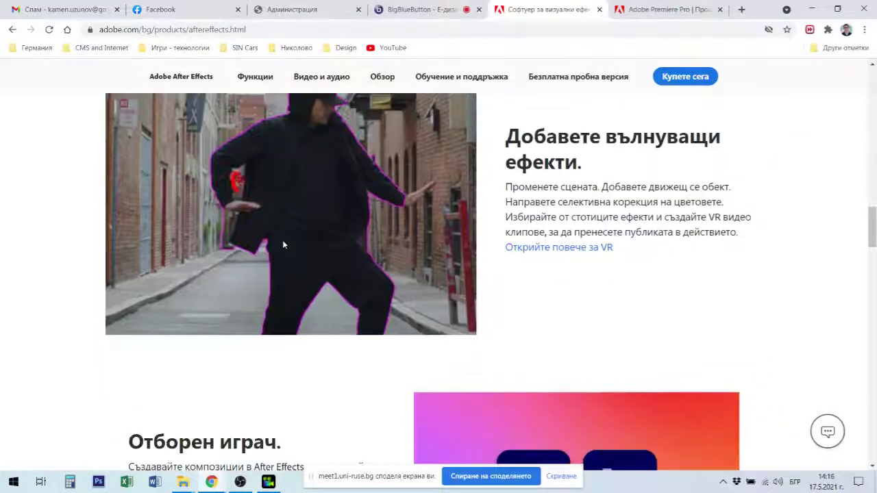
{"action": "scroll", "coordinate": [308, 263], "scroll_direction": "up", "scroll_amount": 1}
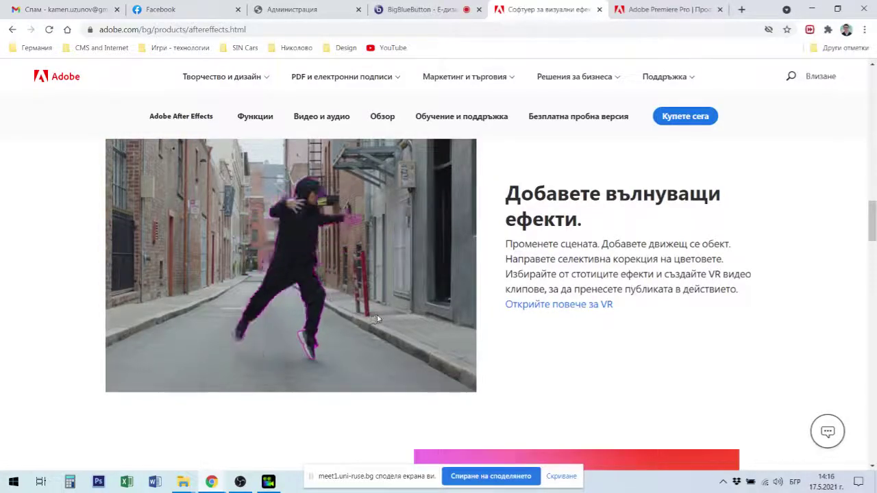
{"action": "scroll", "coordinate": [376, 319], "scroll_direction": "down", "scroll_amount": 3}
{"action": "scroll", "coordinate": [378, 318], "scroll_direction": "down", "scroll_amount": 1}
{"action": "scroll", "coordinate": [379, 317], "scroll_direction": "down", "scroll_amount": 4}
{"action": "scroll", "coordinate": [379, 317], "scroll_direction": "down", "scroll_amount": 3}
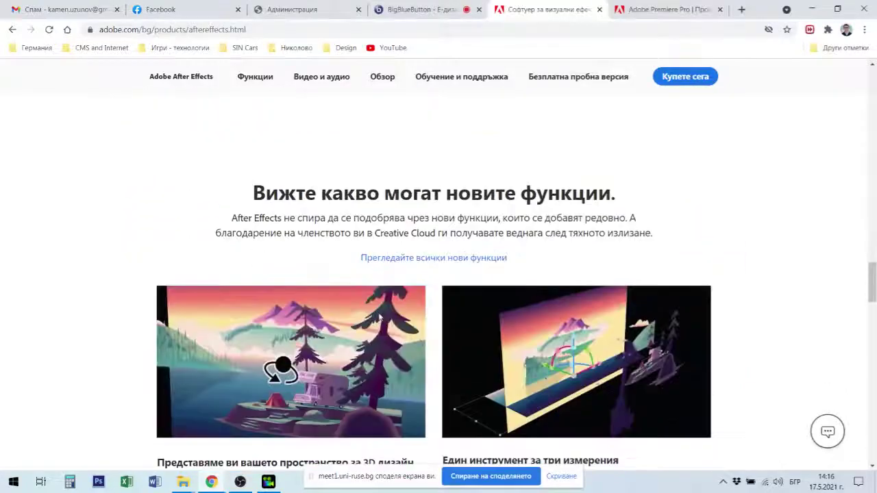
{"action": "scroll", "coordinate": [379, 317], "scroll_direction": "down", "scroll_amount": 3}
{"action": "scroll", "coordinate": [379, 316], "scroll_direction": "down", "scroll_amount": 3}
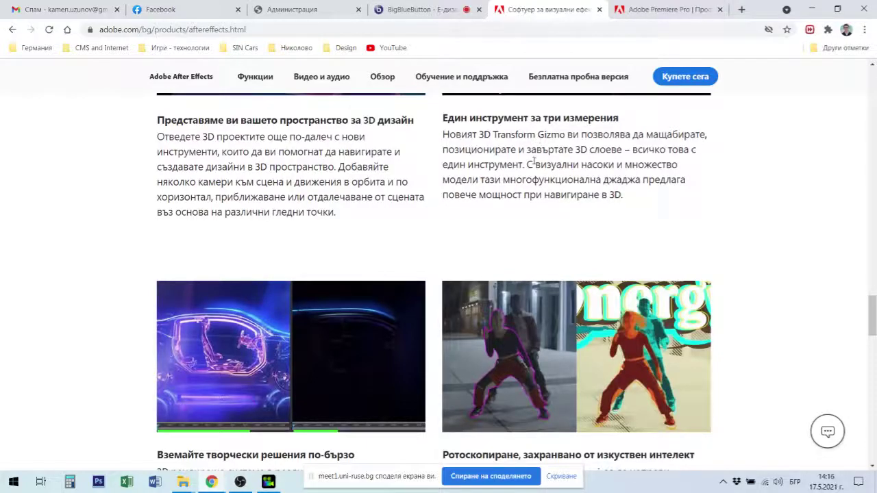
{"action": "scroll", "coordinate": [350, 275], "scroll_direction": "down", "scroll_amount": 4}
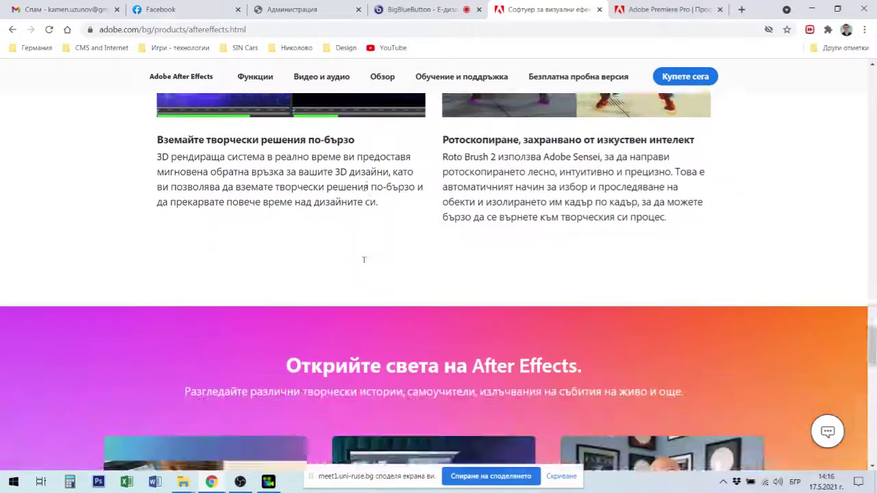
{"action": "scroll", "coordinate": [364, 262], "scroll_direction": "down", "scroll_amount": 2}
{"action": "scroll", "coordinate": [364, 261], "scroll_direction": "down", "scroll_amount": 3}
{"action": "scroll", "coordinate": [366, 271], "scroll_direction": "down", "scroll_amount": 2}
{"action": "scroll", "coordinate": [368, 278], "scroll_direction": "down", "scroll_amount": 3}
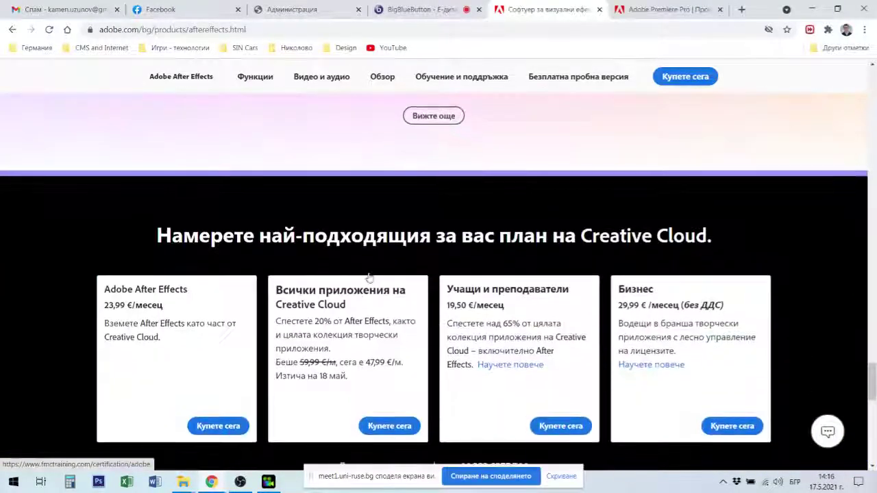
{"action": "scroll", "coordinate": [368, 278], "scroll_direction": "down", "scroll_amount": 3}
{"action": "scroll", "coordinate": [368, 277], "scroll_direction": "up", "scroll_amount": 3}
{"action": "scroll", "coordinate": [697, 341], "scroll_direction": "up", "scroll_amount": 2}
{"action": "scroll", "coordinate": [697, 342], "scroll_direction": "up", "scroll_amount": 5}
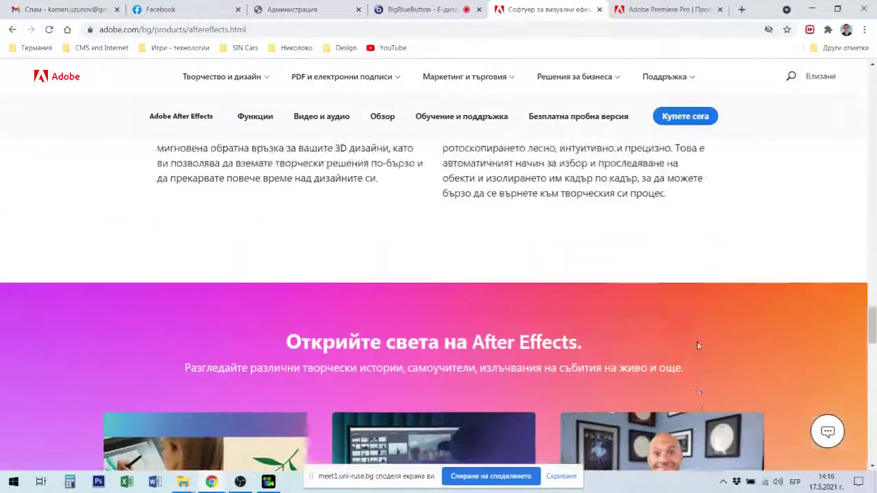
{"action": "scroll", "coordinate": [697, 341], "scroll_direction": "up", "scroll_amount": 4}
- Return to the Premiere Pro page and scroll down to the Creative Cloud plans
{"action": "left_click", "coordinate": [648, 9]}
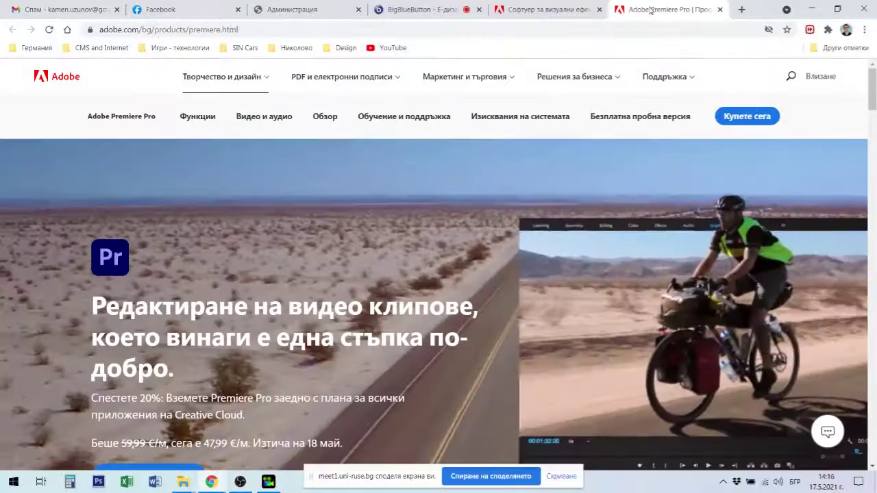
{"action": "scroll", "coordinate": [533, 219], "scroll_direction": "down", "scroll_amount": 4}
{"action": "scroll", "coordinate": [533, 219], "scroll_direction": "down", "scroll_amount": 4}
{"action": "scroll", "coordinate": [533, 219], "scroll_direction": "down", "scroll_amount": 4}
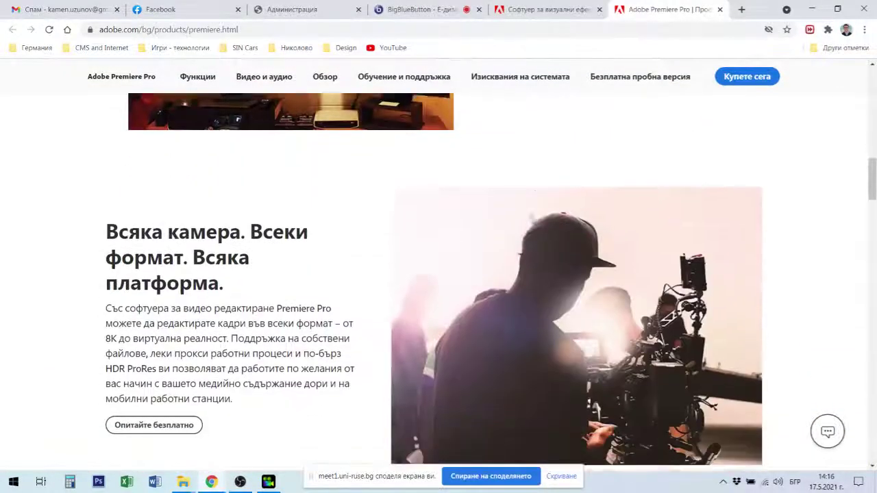
{"action": "scroll", "coordinate": [533, 219], "scroll_direction": "down", "scroll_amount": 4}
{"action": "scroll", "coordinate": [534, 219], "scroll_direction": "down", "scroll_amount": 4}
{"action": "scroll", "coordinate": [533, 221], "scroll_direction": "down", "scroll_amount": 2}
{"action": "scroll", "coordinate": [534, 224], "scroll_direction": "down", "scroll_amount": 1}
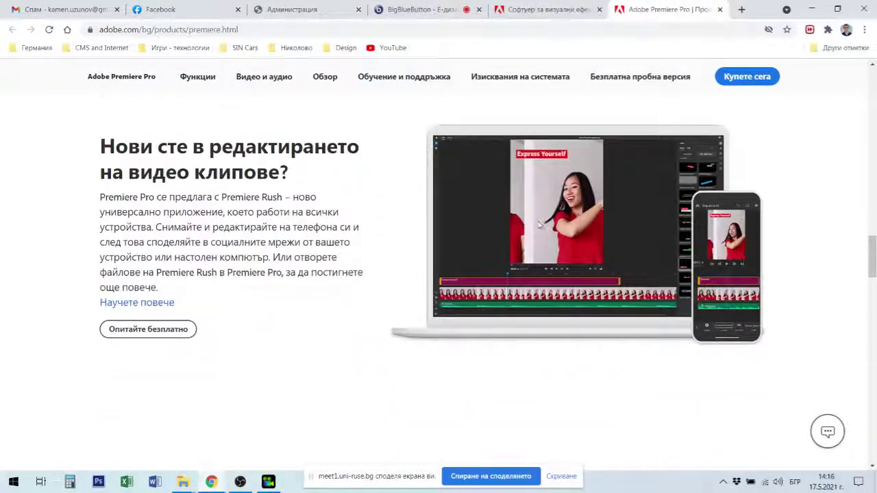
{"action": "scroll", "coordinate": [536, 227], "scroll_direction": "down", "scroll_amount": 4}
{"action": "scroll", "coordinate": [538, 228], "scroll_direction": "down", "scroll_amount": 3}
{"action": "scroll", "coordinate": [536, 228], "scroll_direction": "down", "scroll_amount": 3}
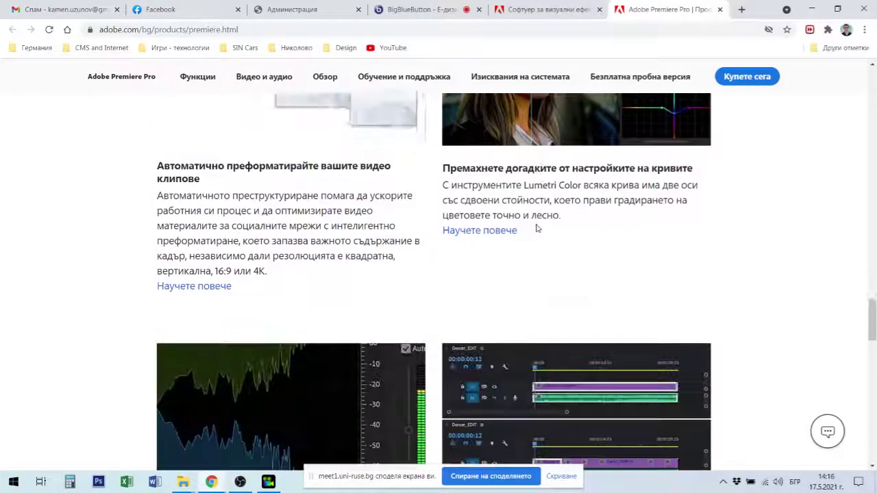
{"action": "scroll", "coordinate": [534, 228], "scroll_direction": "down", "scroll_amount": 3}
{"action": "scroll", "coordinate": [533, 228], "scroll_direction": "down", "scroll_amount": 1}
{"action": "scroll", "coordinate": [533, 228], "scroll_direction": "down", "scroll_amount": 3}
{"action": "scroll", "coordinate": [533, 228], "scroll_direction": "down", "scroll_amount": 2}
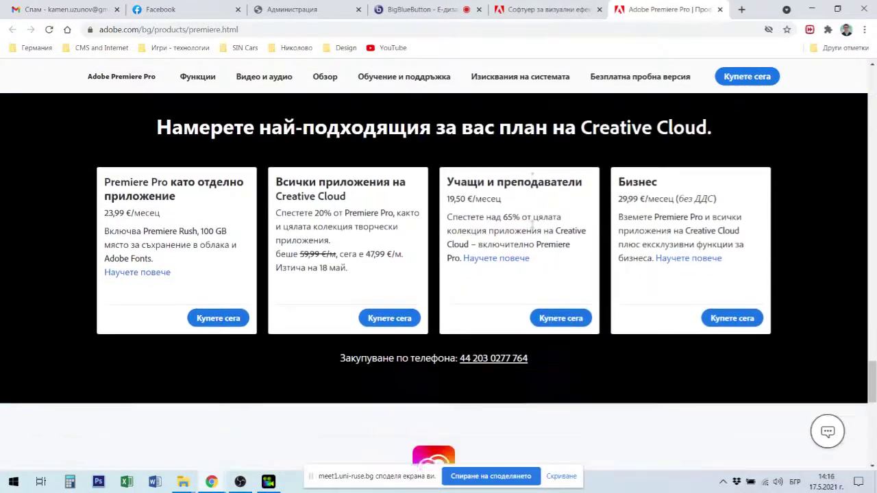
{"action": "scroll", "coordinate": [532, 228], "scroll_direction": "down", "scroll_amount": 1}
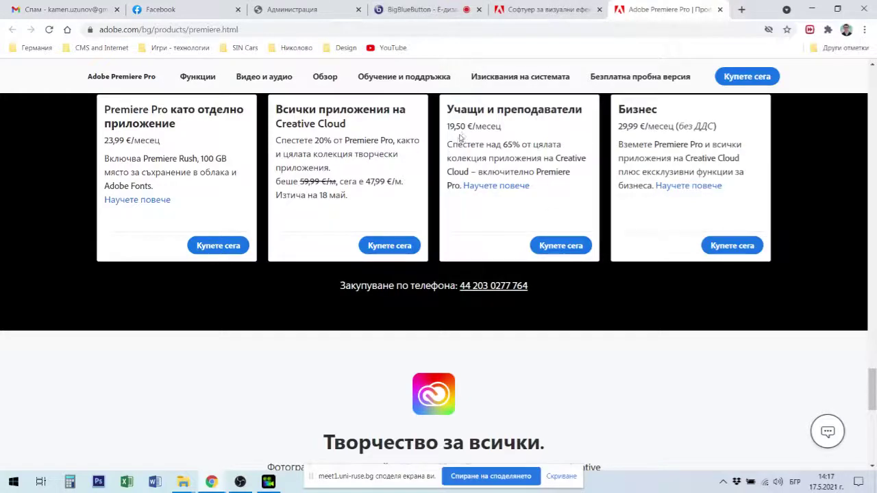
- Highlight the 19,50 €/месец student plan price, then scroll back up to the audio-mixing and VR 180 features
{"action": "left_click_drag", "start_coordinate": [507, 127], "coordinate": [448, 130]}
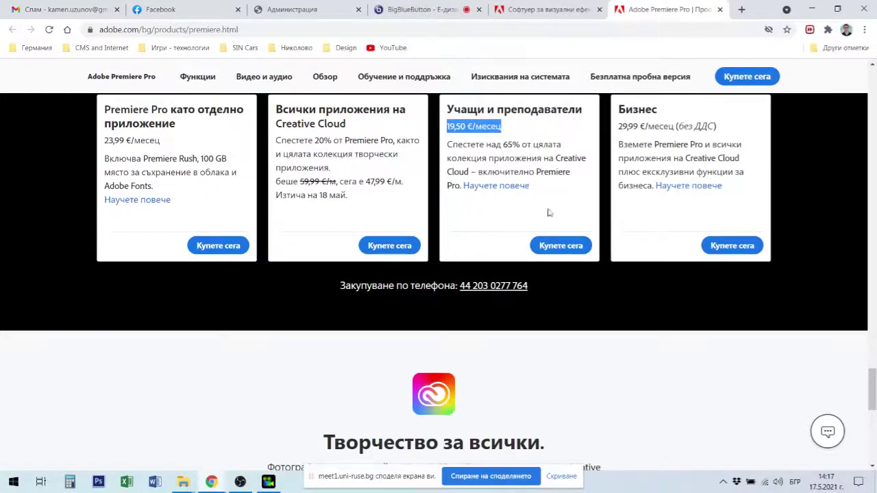
{"action": "scroll", "coordinate": [566, 296], "scroll_direction": "down", "scroll_amount": 5}
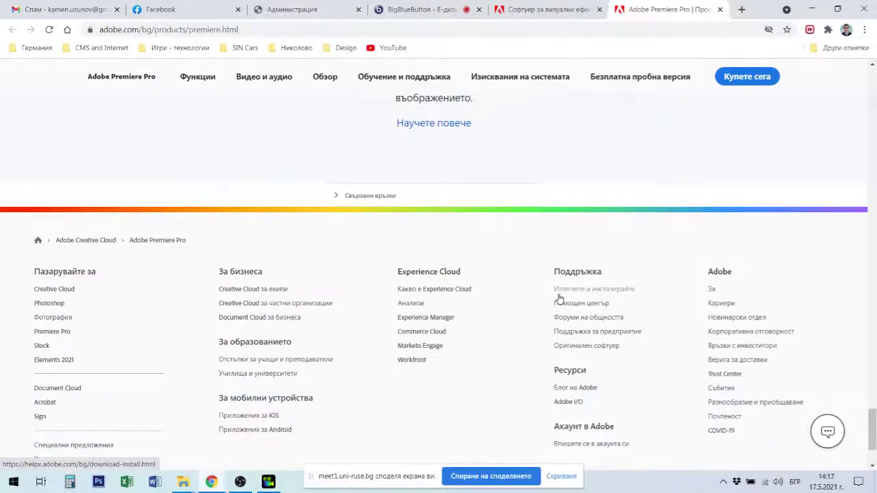
{"action": "scroll", "coordinate": [583, 300], "scroll_direction": "down", "scroll_amount": 2}
{"action": "scroll", "coordinate": [582, 292], "scroll_direction": "up", "scroll_amount": 4}
{"action": "scroll", "coordinate": [596, 291], "scroll_direction": "up", "scroll_amount": 3}
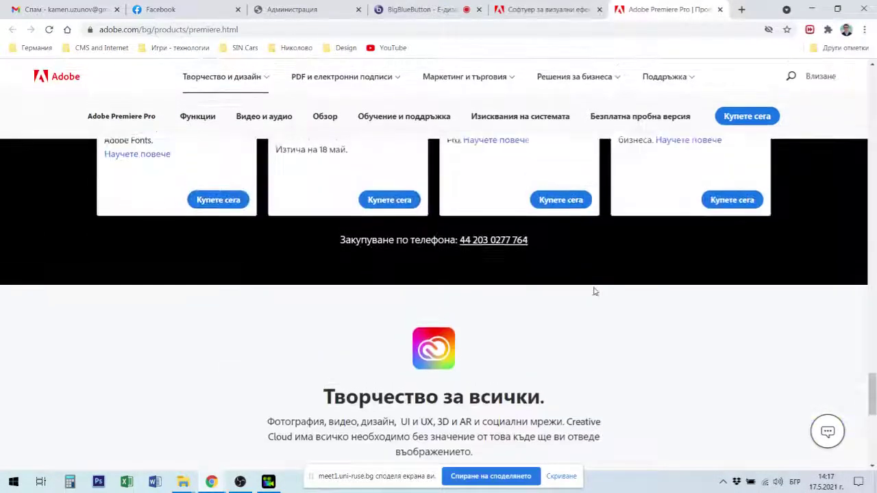
{"action": "scroll", "coordinate": [595, 291], "scroll_direction": "up", "scroll_amount": 5}
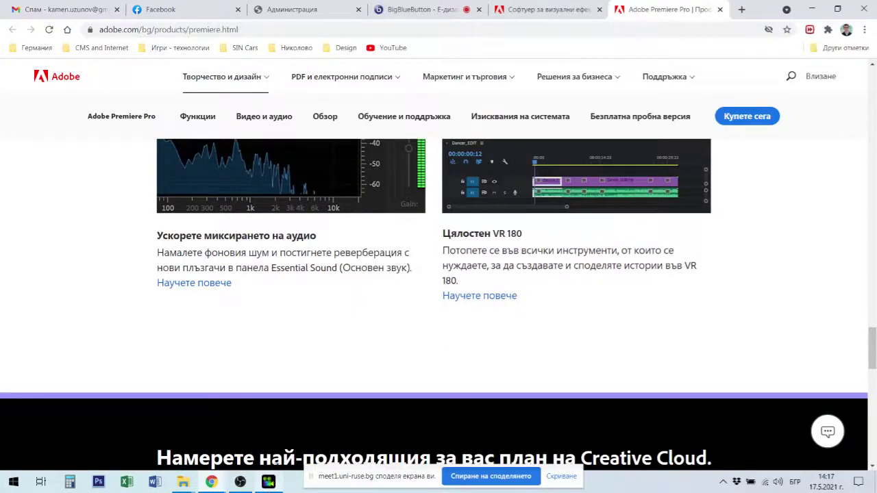
- Minimize the browser and OBS Studio, then restore PowerDirector from the taskbar
{"action": "left_click", "coordinate": [812, 9]}
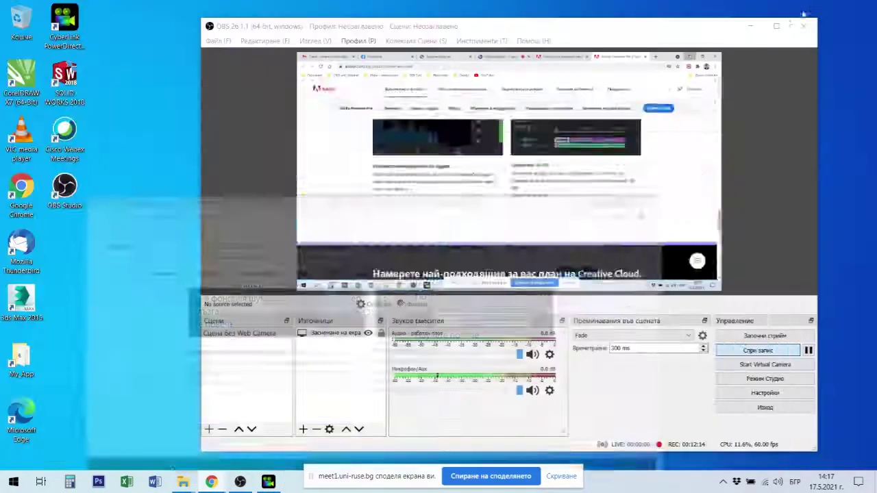
{"action": "left_click", "coordinate": [751, 26]}
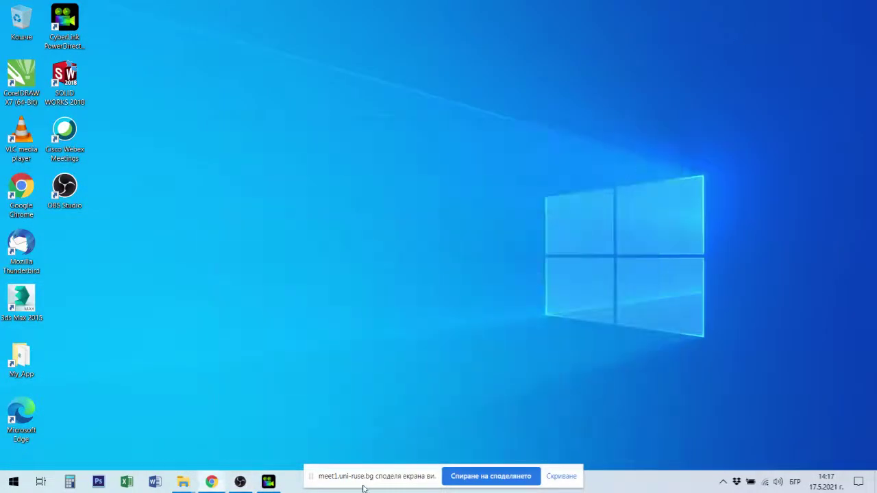
{"action": "left_click", "coordinate": [270, 484]}
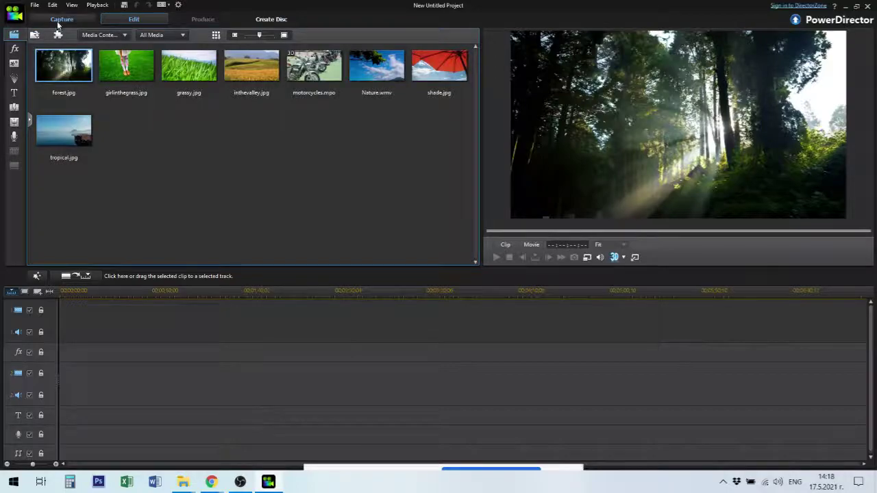
{"action": "left_click", "coordinate": [60, 20]}
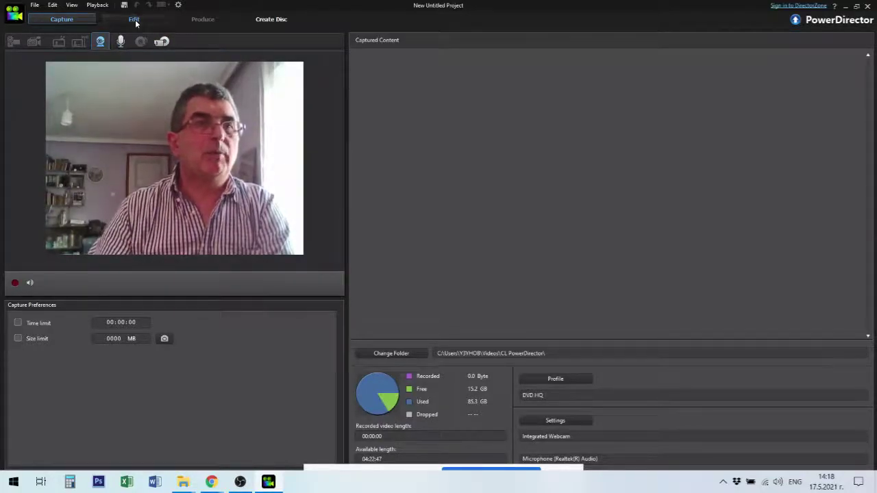
{"action": "left_click", "coordinate": [135, 24]}
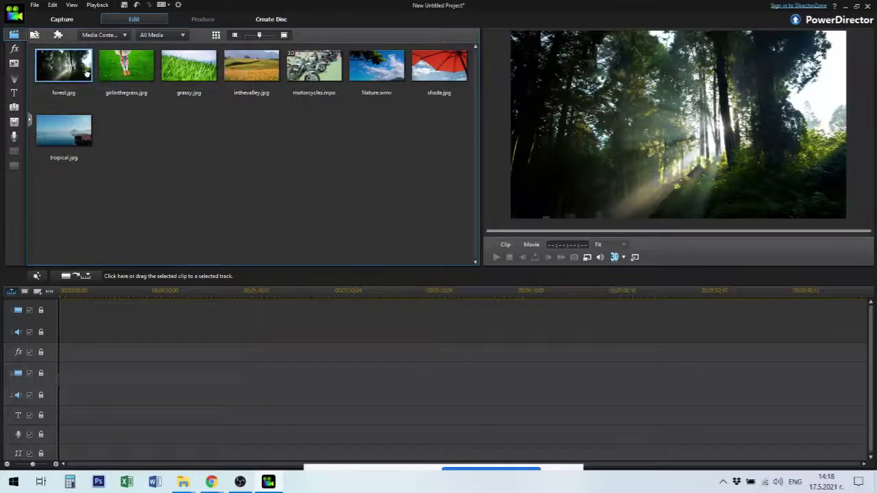
{"action": "left_click", "coordinate": [126, 69]}
{"action": "left_click", "coordinate": [182, 67]}
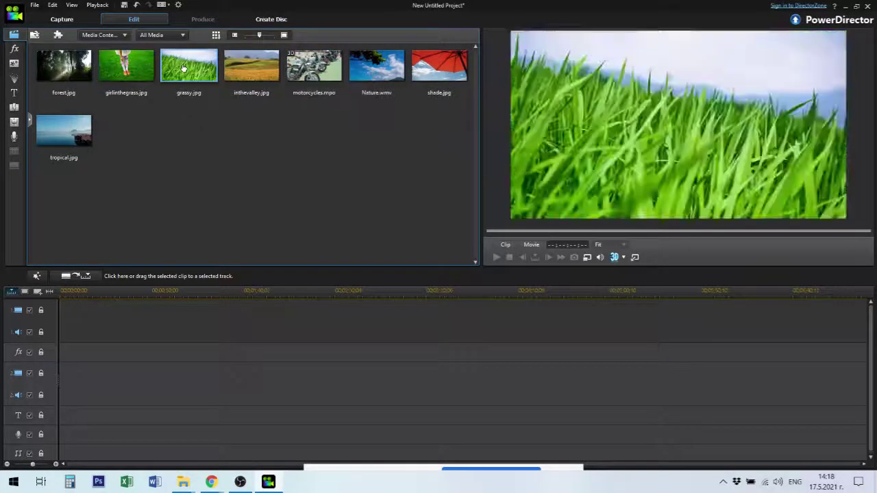
{"action": "left_click", "coordinate": [250, 67]}
{"action": "left_click", "coordinate": [298, 70]}
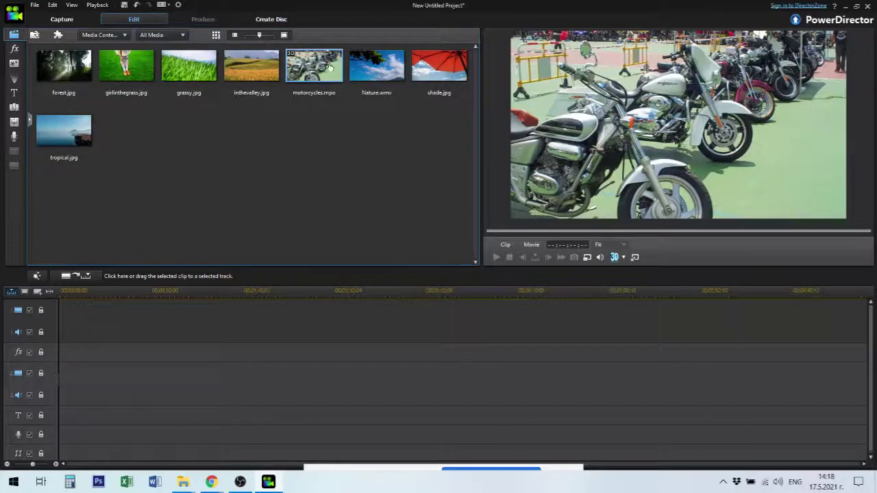
{"action": "left_click", "coordinate": [373, 78]}
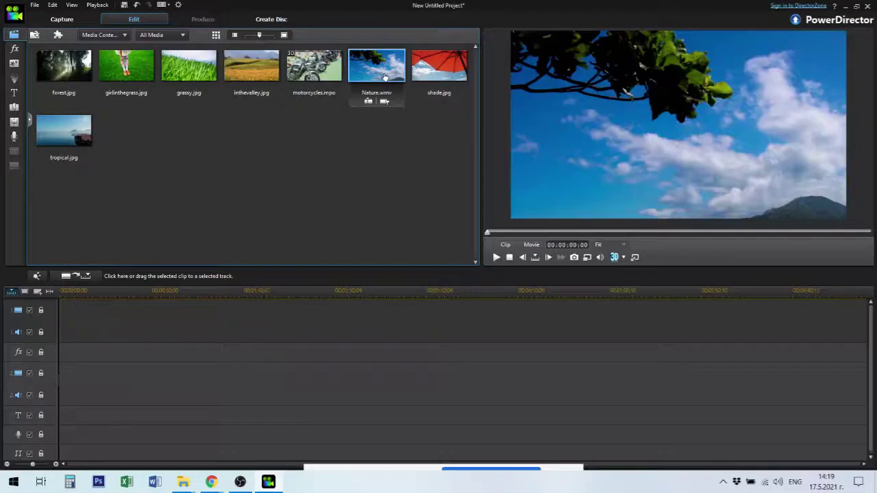
{"action": "left_click", "coordinate": [497, 257]}
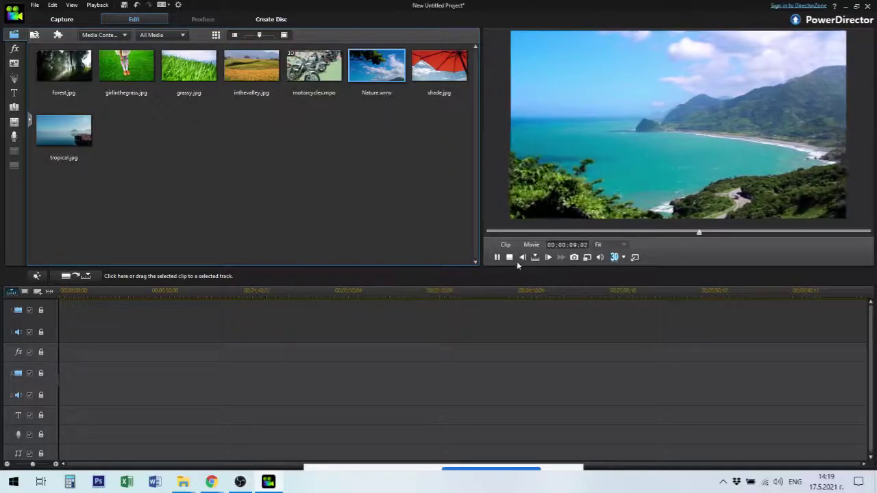
{"action": "left_click", "coordinate": [510, 258]}
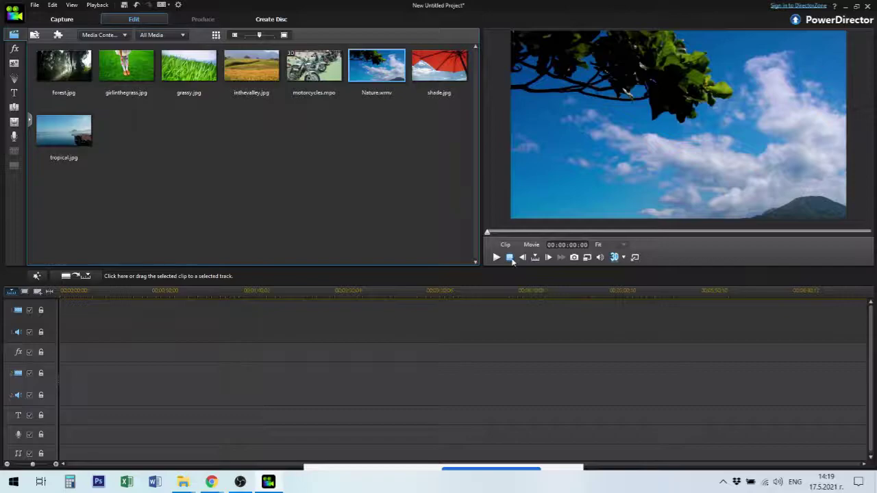
{"action": "left_click", "coordinate": [460, 61]}
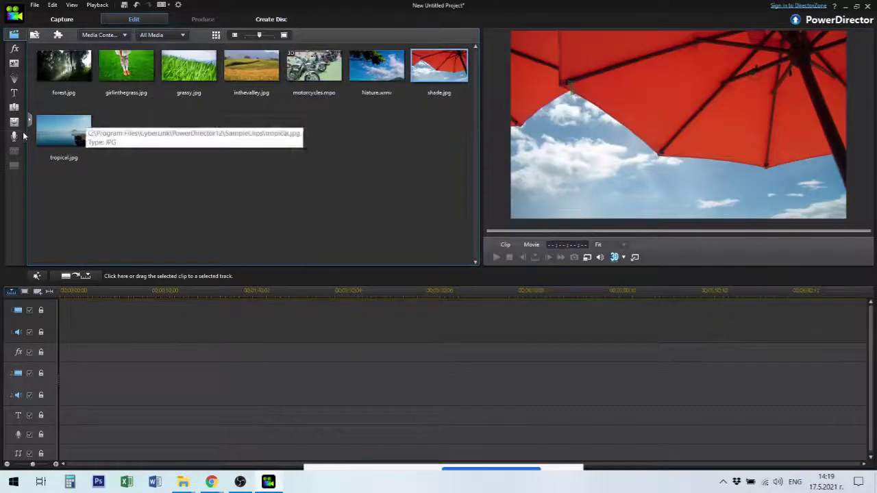
{"action": "left_click", "coordinate": [58, 132]}
{"action": "left_click", "coordinate": [330, 146]}
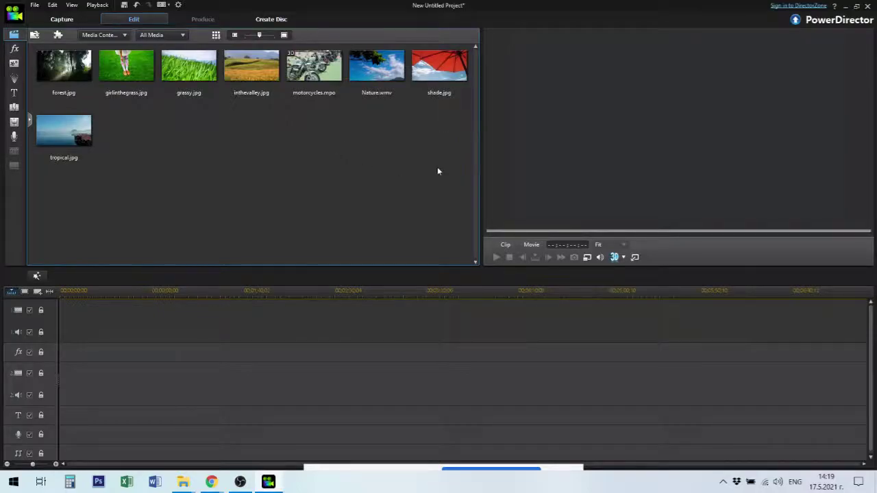
{"action": "mouse_move", "coordinate": [106, 126]}
{"action": "left_mouse_down"}
{"action": "mouse_move", "coordinate": [234, 101]}
{"action": "mouse_move", "coordinate": [168, 158]}
{"action": "left_mouse_up"}
{"action": "left_click_drag", "start_coordinate": [459, 177], "coordinate": [37, 89]}
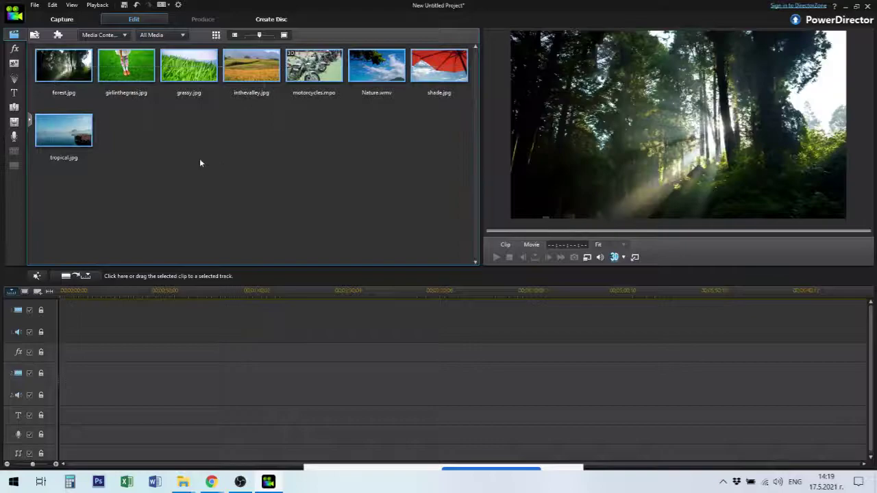
{"action": "left_click", "coordinate": [235, 199]}
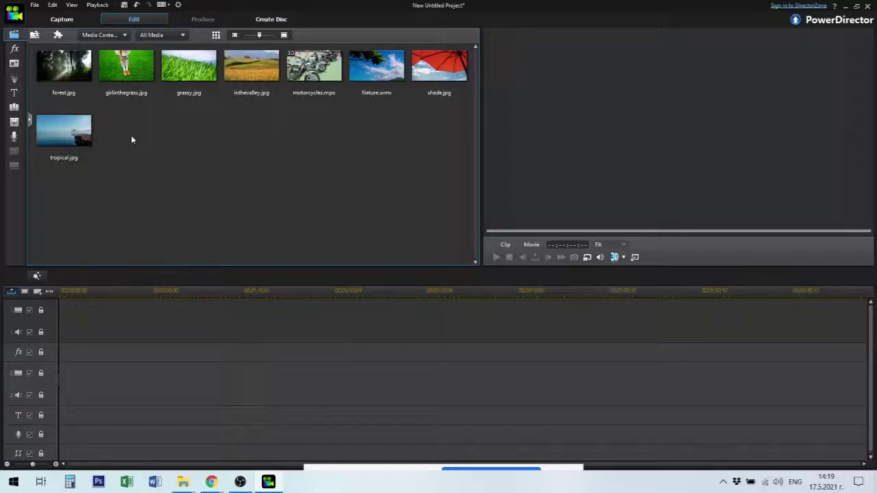
- Import Kreativno inocacionno mislene 12.mkv via File > Import > Media Files and stop its preview
{"action": "left_click", "coordinate": [35, 8]}
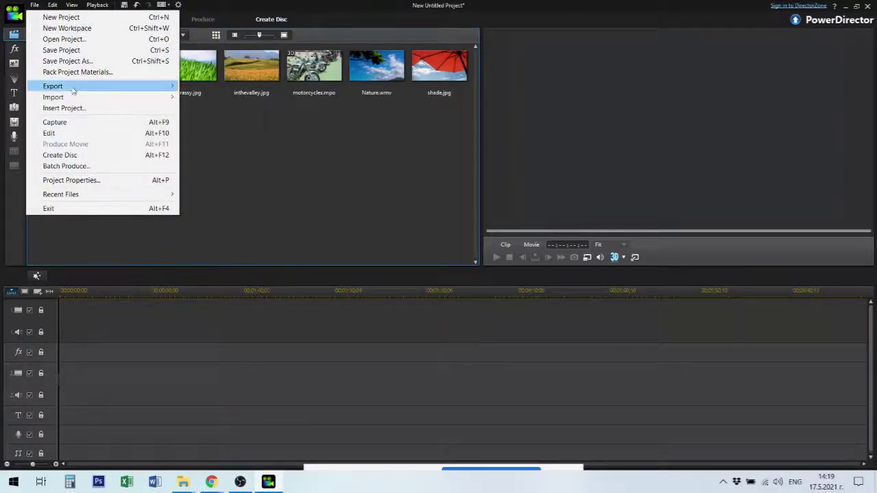
{"action": "mouse_move", "coordinate": [73, 100]}
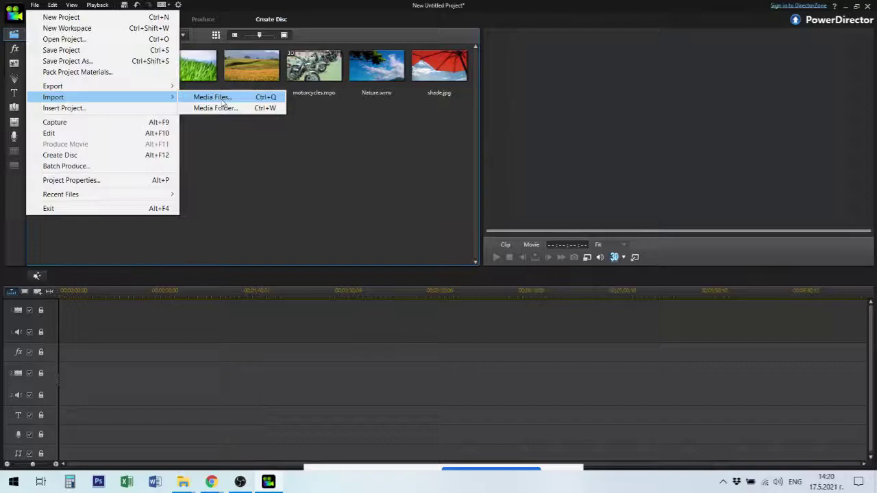
{"action": "left_click", "coordinate": [223, 102]}
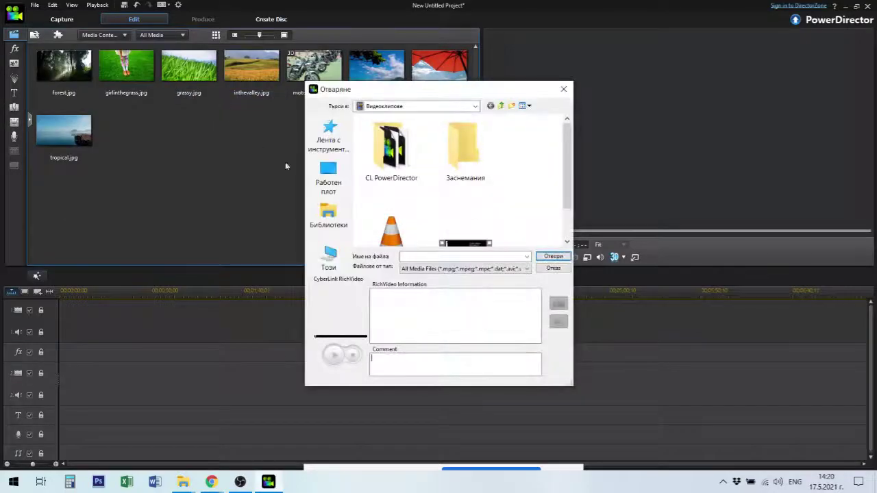
{"action": "left_click_drag", "start_coordinate": [532, 92], "coordinate": [510, 54]}
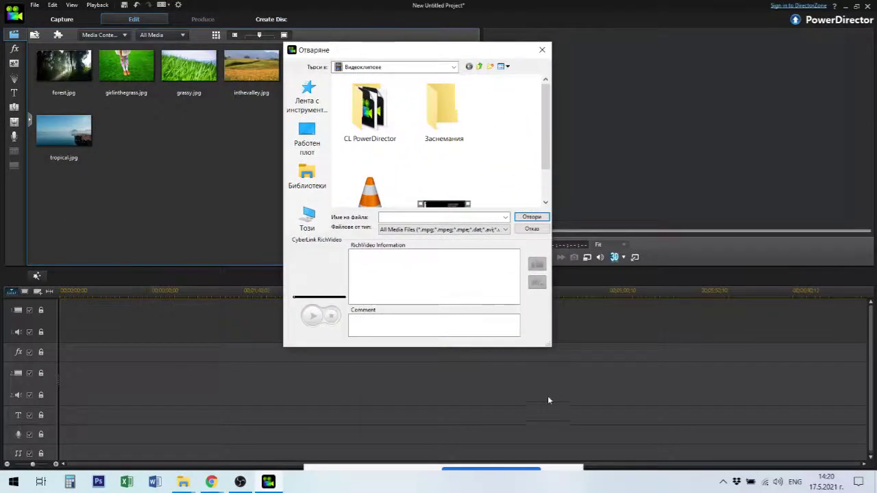
{"action": "left_click_drag", "start_coordinate": [549, 344], "coordinate": [658, 396]}
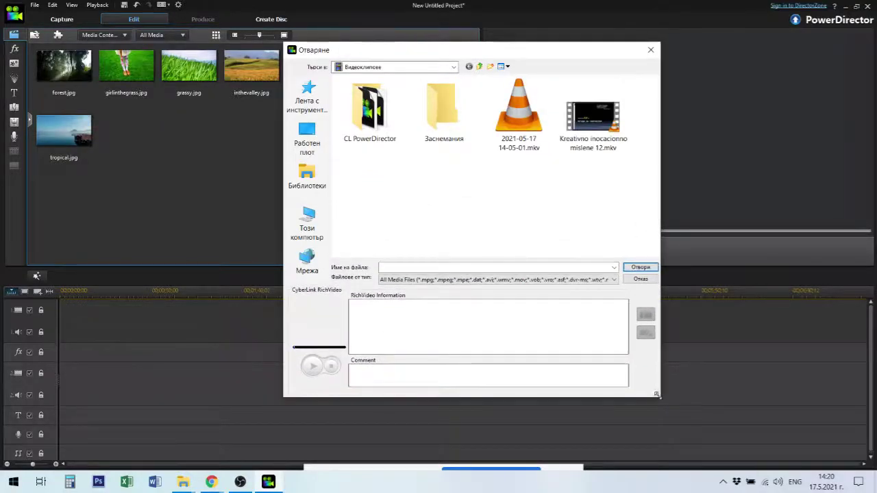
{"action": "left_click", "coordinate": [598, 109]}
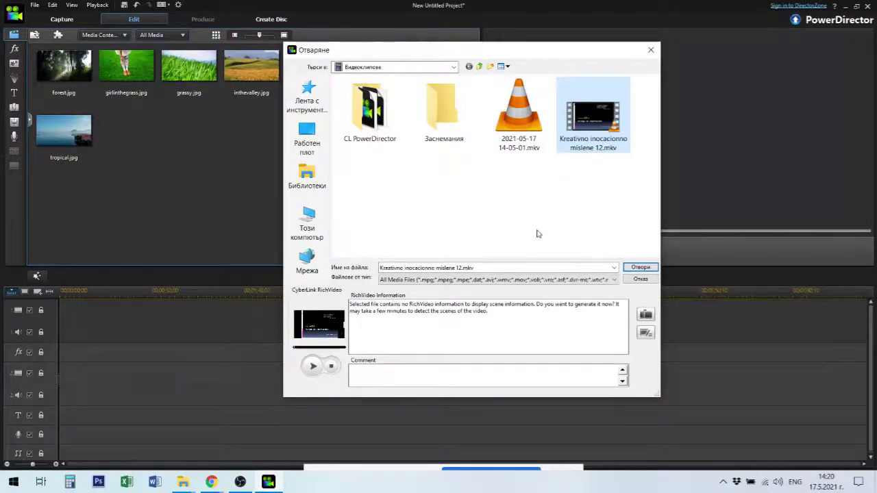
{"action": "left_click", "coordinate": [640, 267]}
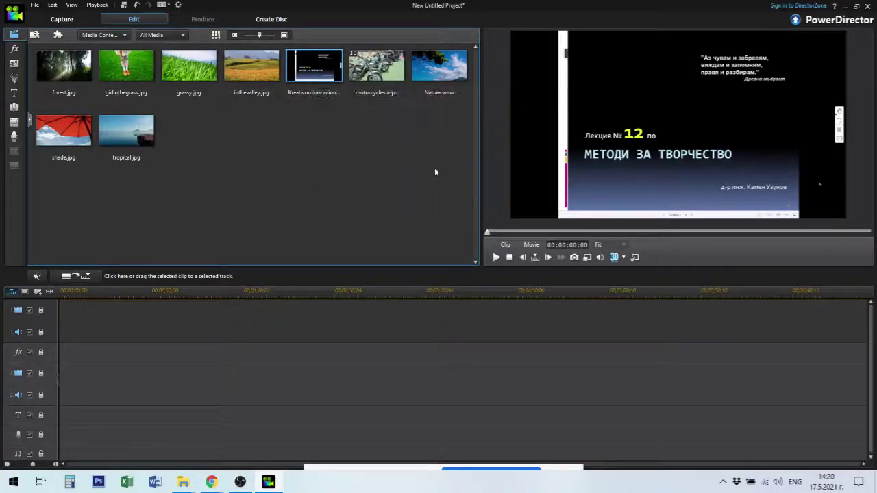
{"action": "left_click", "coordinate": [510, 258]}
- Start a media file import and browse to Work (D:) > Install > CMS > Envato > Audio
{"action": "left_click", "coordinate": [35, 5]}
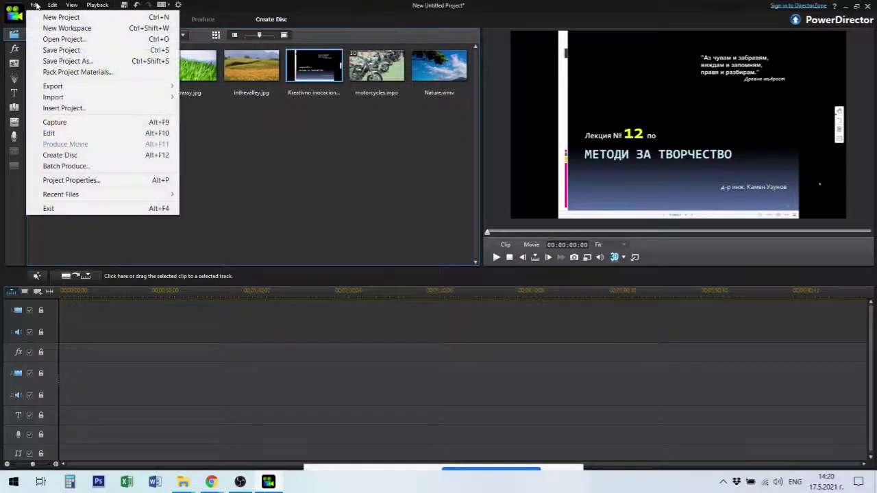
{"action": "mouse_move", "coordinate": [92, 101]}
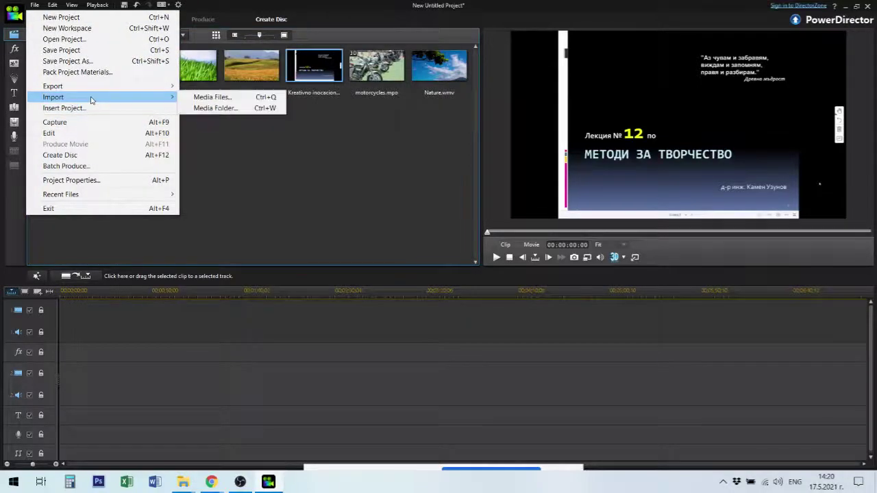
{"action": "left_click", "coordinate": [230, 100]}
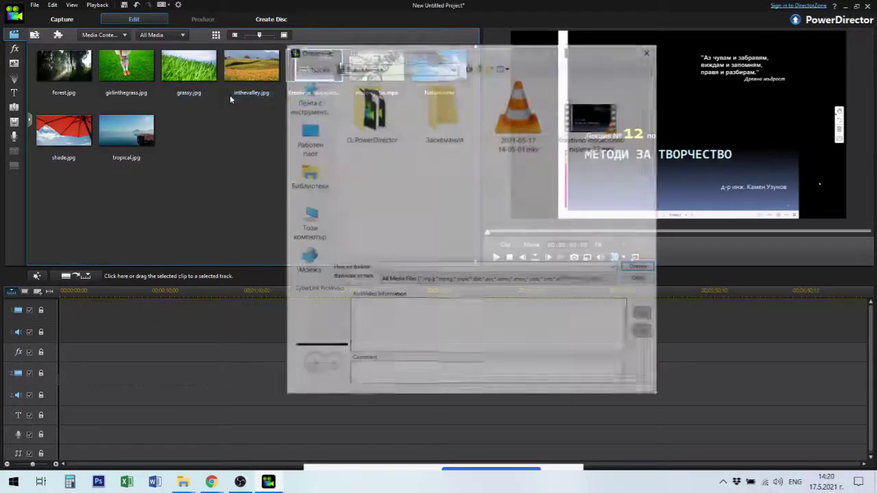
{"action": "left_click", "coordinate": [309, 224]}
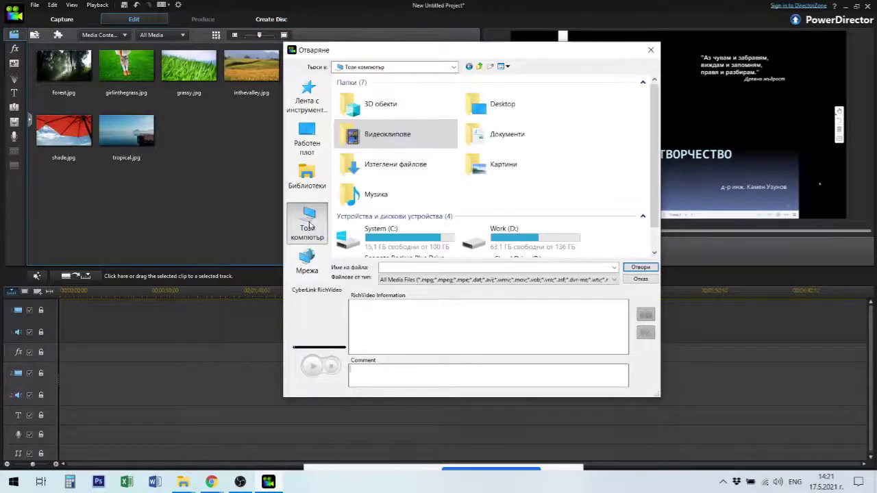
{"action": "scroll", "coordinate": [397, 205], "scroll_direction": "down", "scroll_amount": 1}
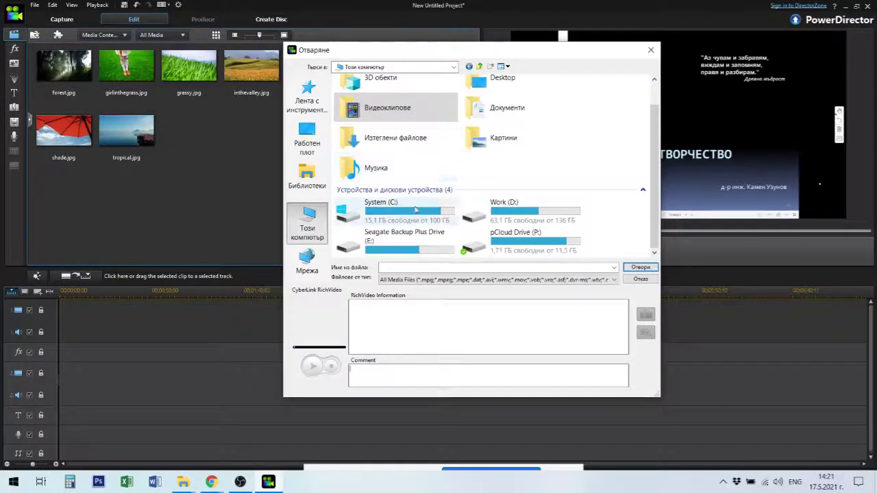
{"action": "double_click", "coordinate": [525, 216]}
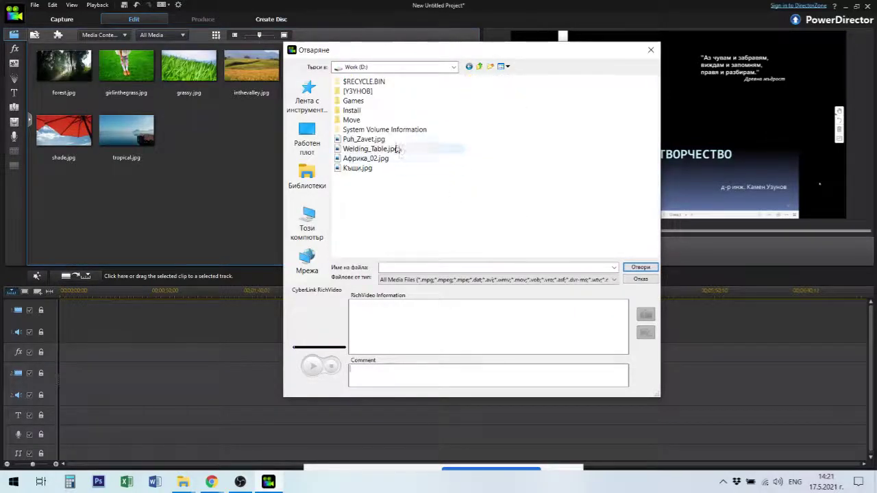
{"action": "left_click", "coordinate": [358, 91]}
{"action": "double_click", "coordinate": [352, 110]}
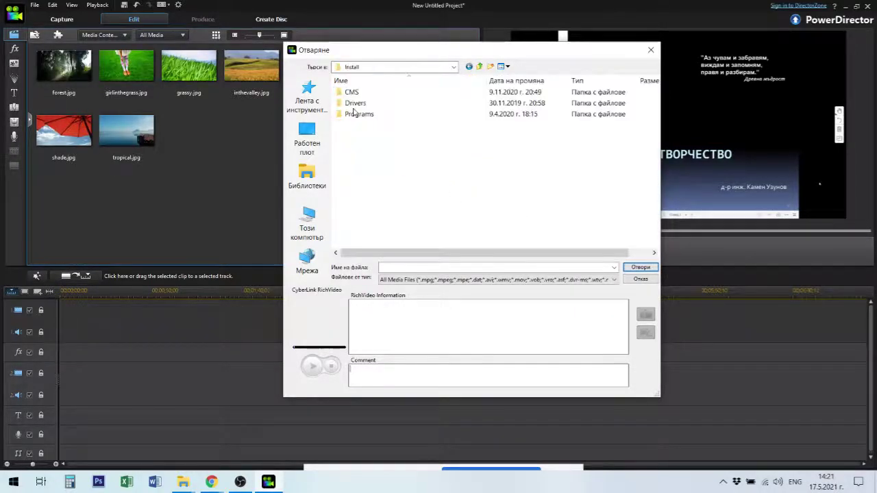
{"action": "double_click", "coordinate": [348, 91]}
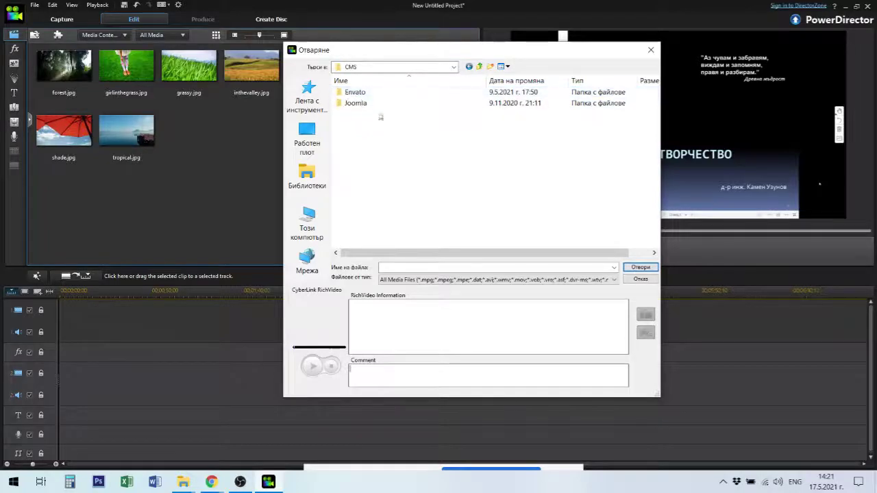
{"action": "double_click", "coordinate": [340, 94]}
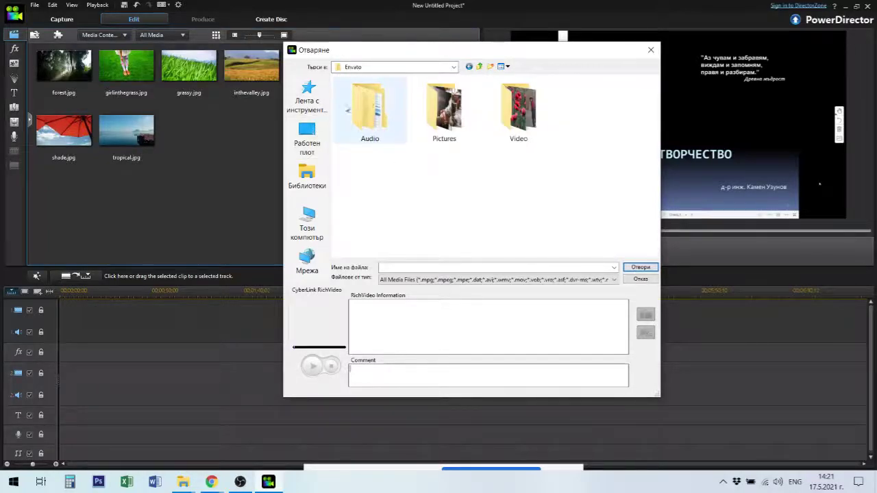
{"action": "double_click", "coordinate": [359, 116]}
{"action": "left_click", "coordinate": [376, 95]}
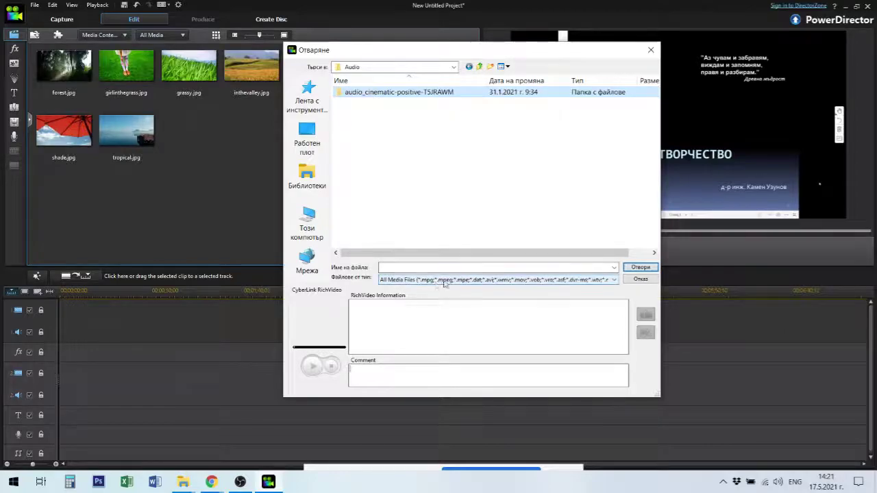
- Check the allowed file types, open the cinematic-positive folder and import Cinematic Positive Long.wav
{"action": "left_click", "coordinate": [560, 279]}
{"action": "left_click", "coordinate": [561, 284]}
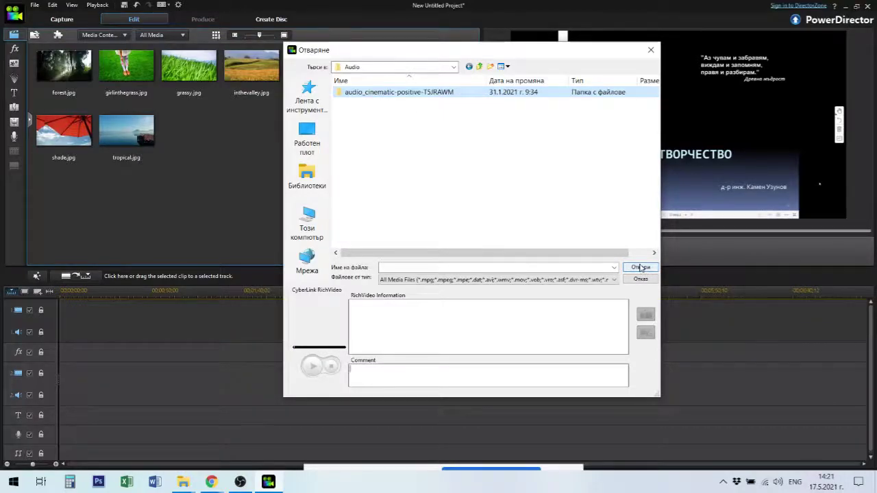
{"action": "left_click", "coordinate": [640, 268]}
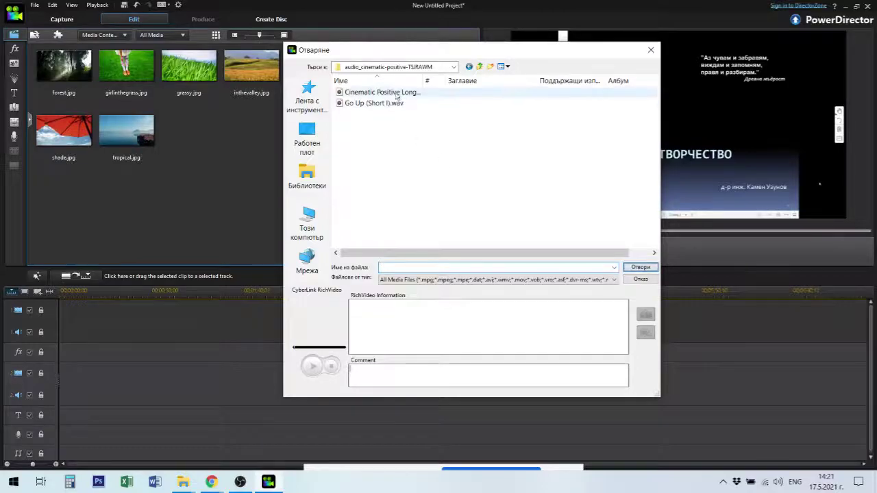
{"action": "left_click", "coordinate": [392, 91]}
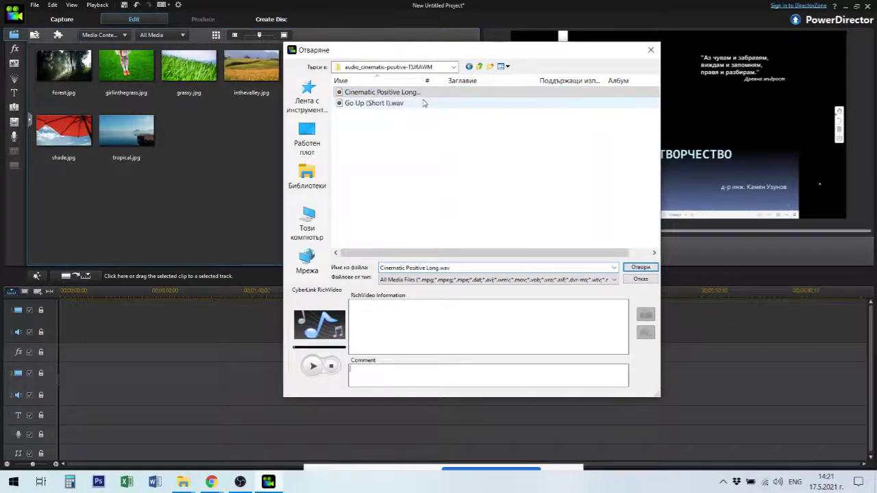
{"action": "left_click", "coordinate": [639, 268]}
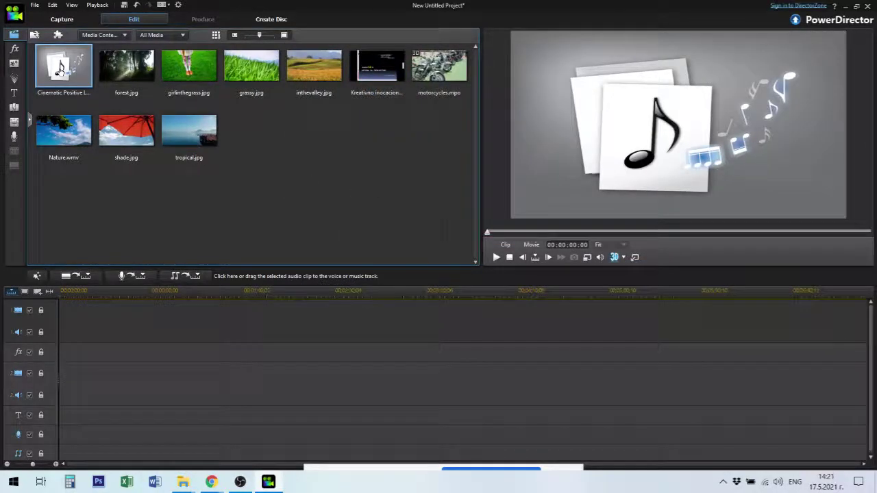
- Play and stop the music track, then delete unneeded sample clips such as girlinthegrass.jpg
{"action": "left_click", "coordinate": [496, 258]}
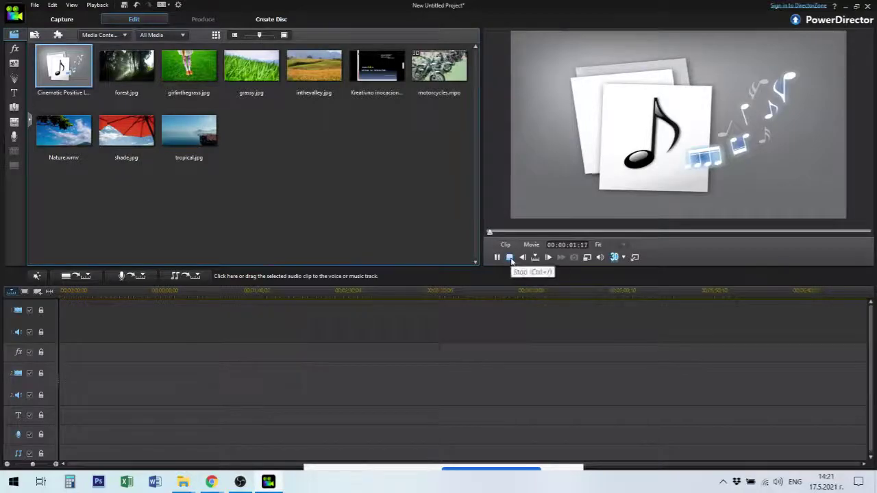
{"action": "left_click", "coordinate": [511, 259]}
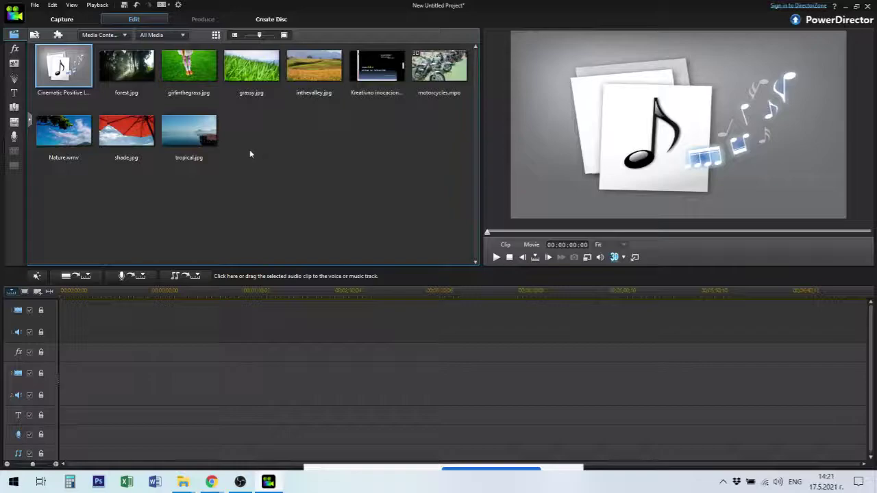
{"action": "left_click", "coordinate": [65, 134]}
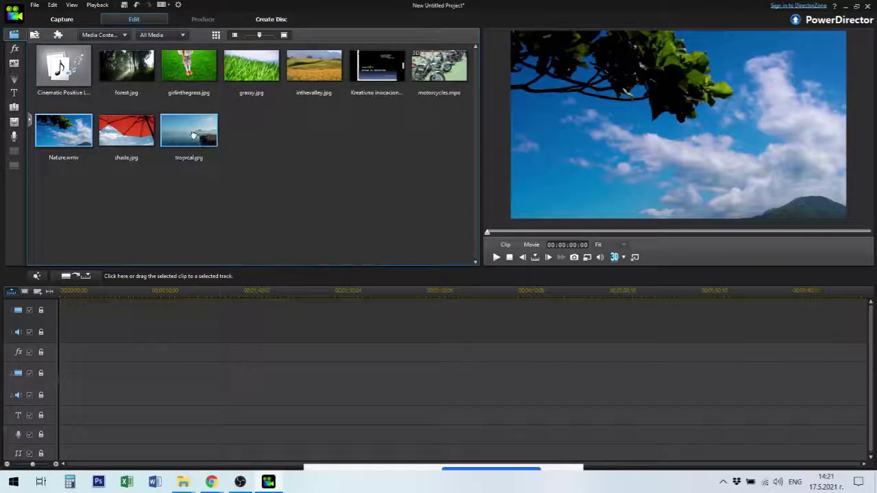
{"action": "left_click", "coordinate": [198, 73]}
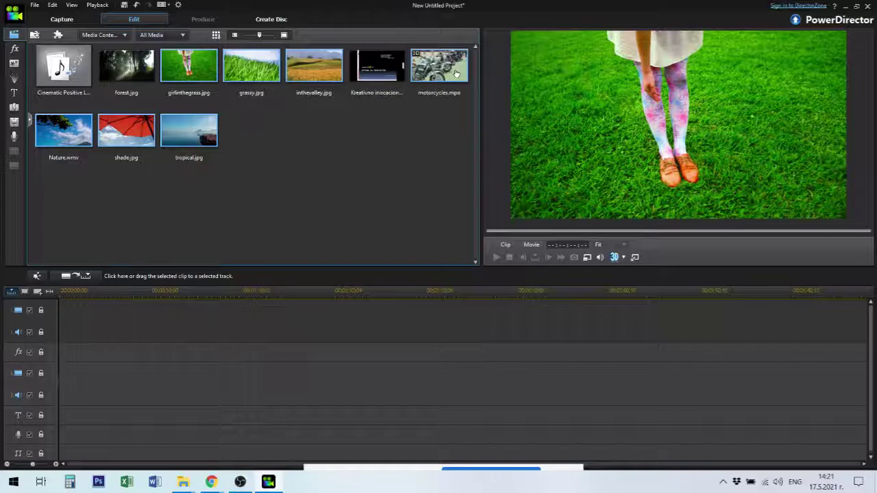
{"action": "key", "text": "Delete"}
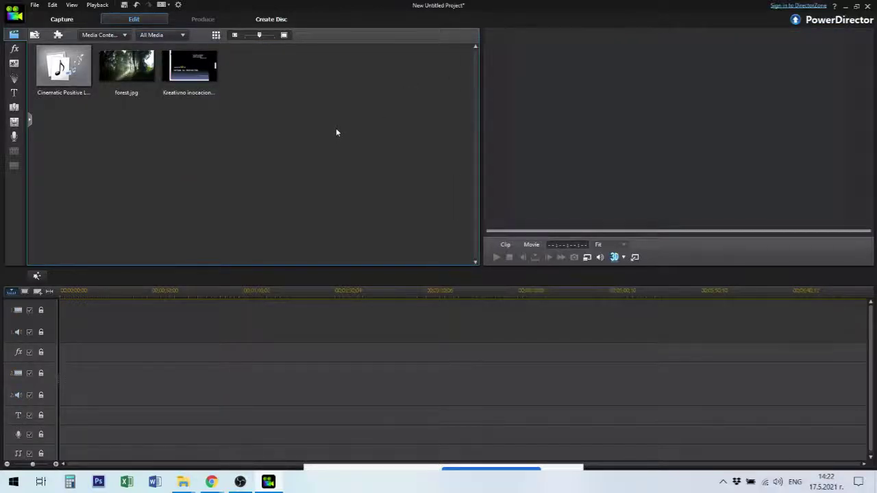
- Preview the remaining forest.jpg, lecture video and Cinematic Positive track in the player
{"action": "left_click", "coordinate": [115, 62]}
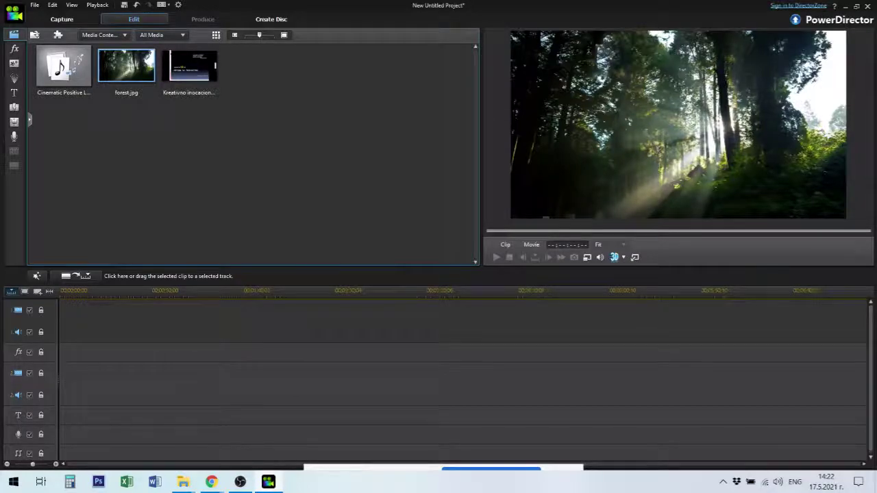
{"action": "left_click", "coordinate": [62, 66]}
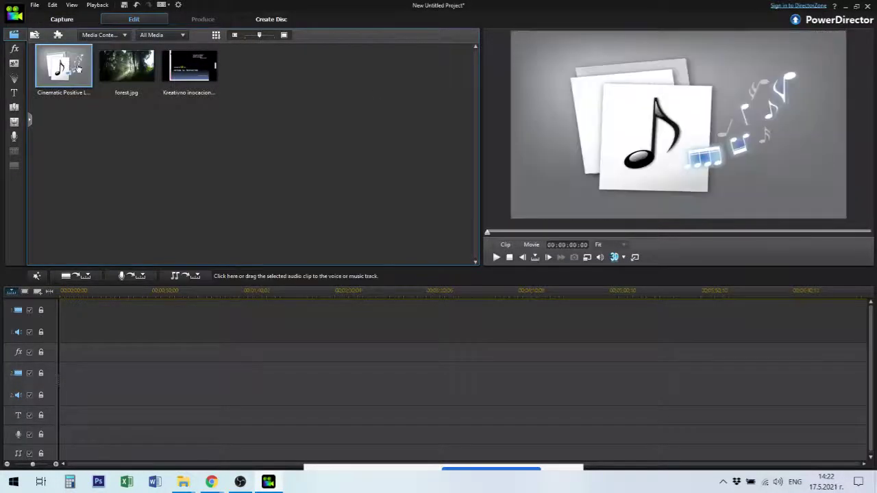
{"action": "left_click", "coordinate": [123, 65]}
{"action": "left_click", "coordinate": [197, 67]}
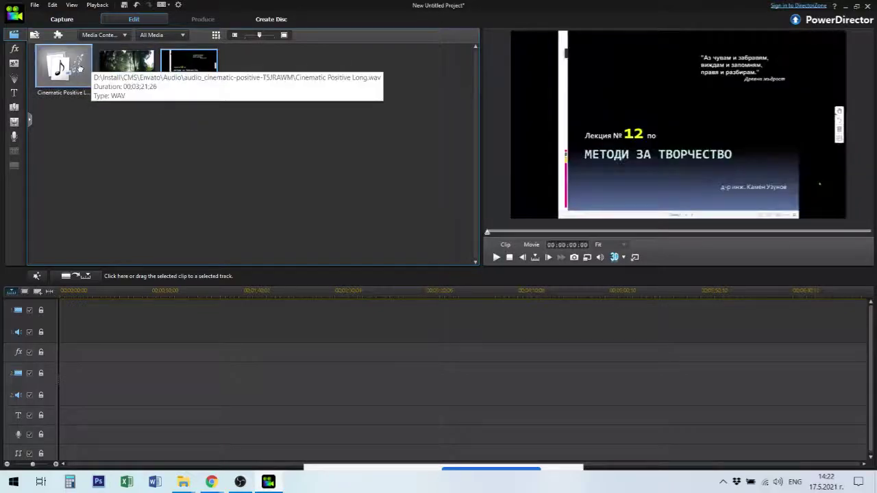
{"action": "left_click", "coordinate": [61, 66]}
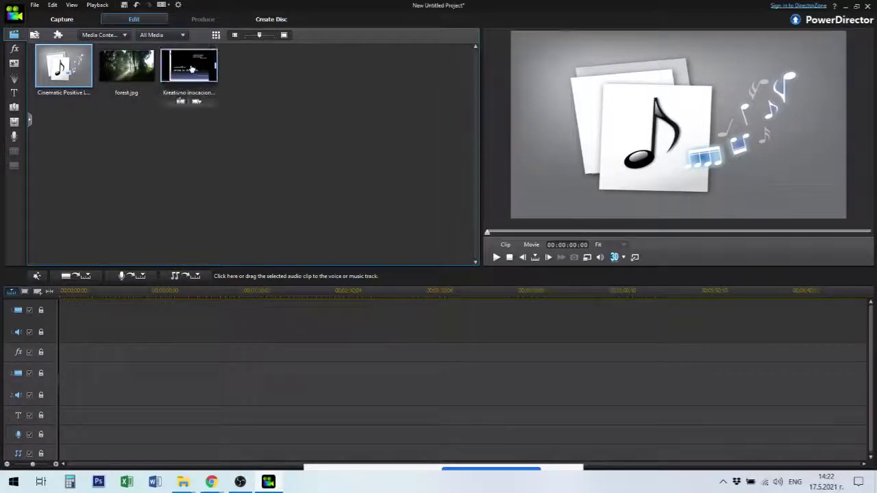
{"action": "left_click", "coordinate": [129, 70]}
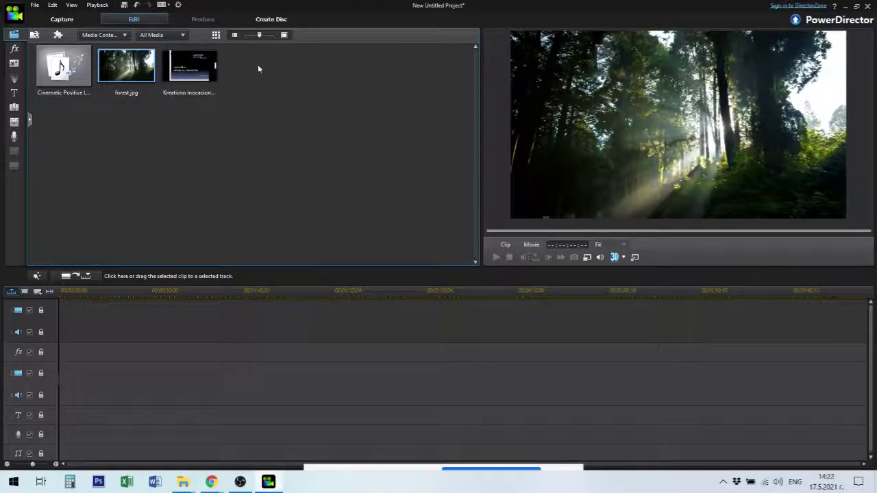
{"action": "left_click", "coordinate": [189, 70]}
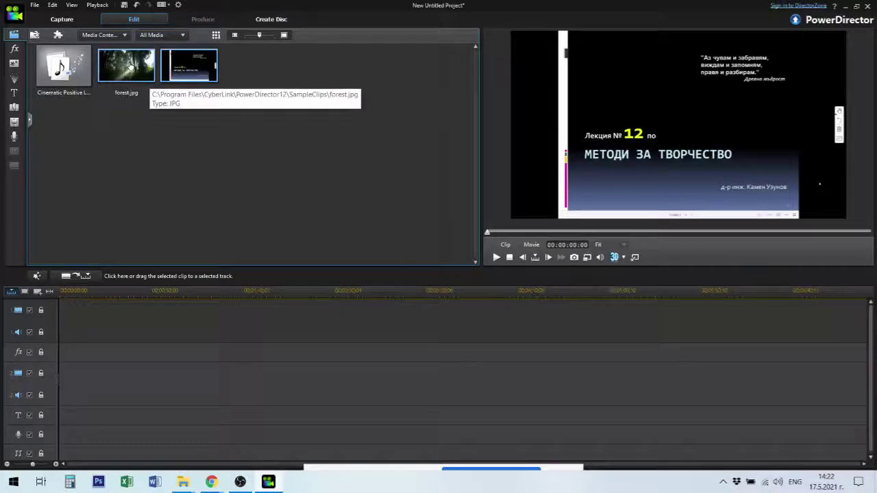
- Drag forest.jpg to the start of video track 1 as a 5-second image clip
{"action": "mouse_move", "coordinate": [130, 64]}
{"action": "left_mouse_down"}
{"action": "mouse_move", "coordinate": [106, 318]}
{"action": "mouse_move", "coordinate": [61, 317]}
{"action": "left_mouse_up"}
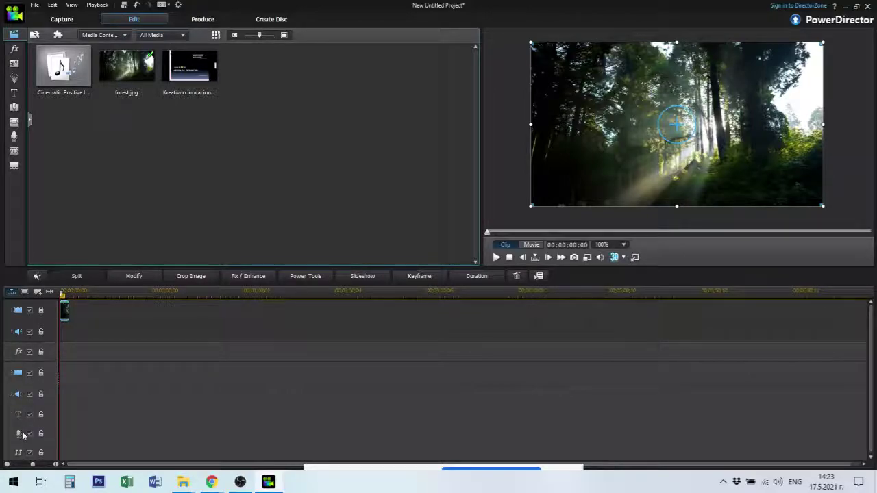
{"action": "scroll", "coordinate": [26, 435], "scroll_direction": "down", "scroll_amount": 1}
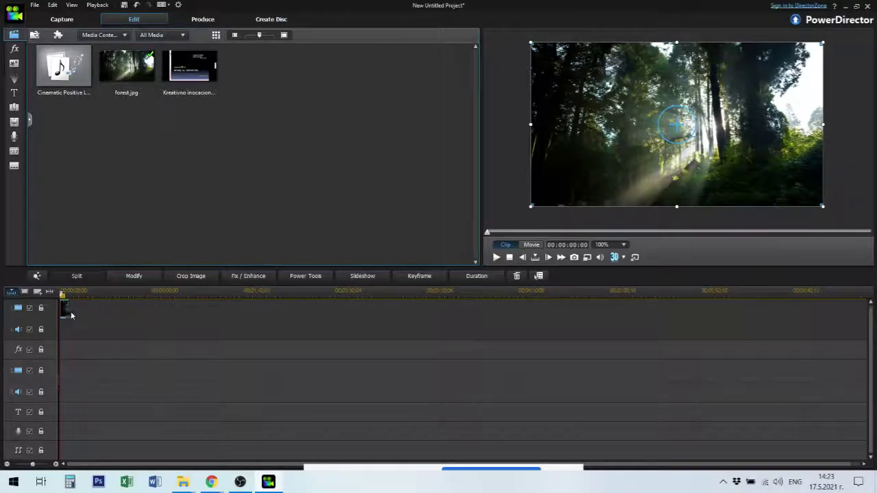
{"action": "scroll", "coordinate": [86, 306], "scroll_direction": "up", "scroll_amount": 2}
{"action": "scroll", "coordinate": [148, 312], "scroll_direction": "up", "scroll_amount": 3}
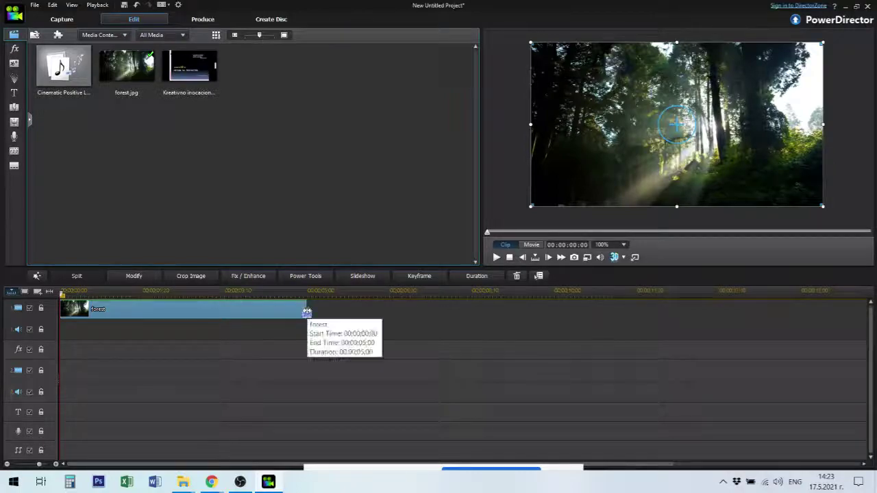
- Trim the forest clip to exactly 2 seconds and move it to start at 00;00;02;23
{"action": "left_click_drag", "start_coordinate": [308, 314], "coordinate": [157, 314]}
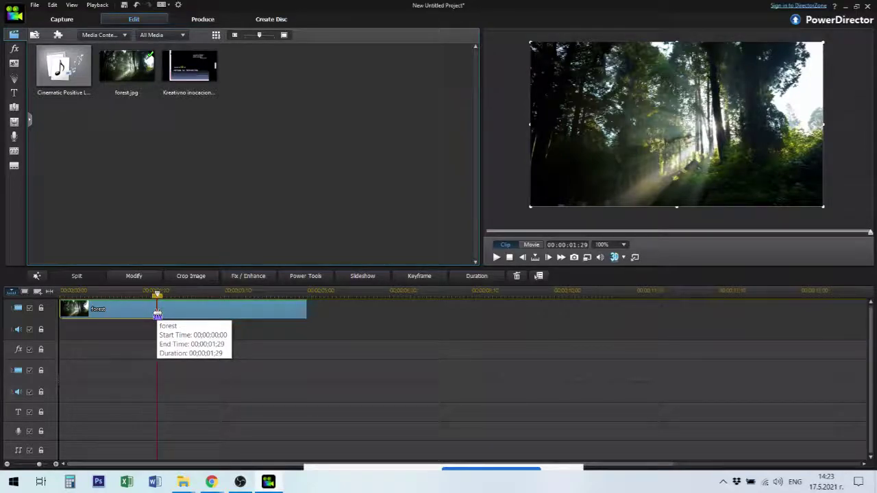
{"action": "left_click_drag", "start_coordinate": [157, 314], "coordinate": [158, 306]}
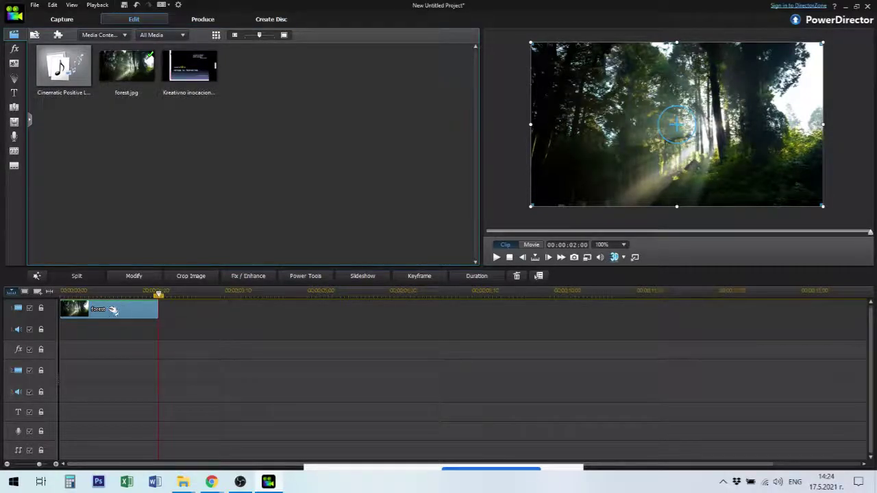
{"action": "left_click_drag", "start_coordinate": [113, 310], "coordinate": [249, 320]}
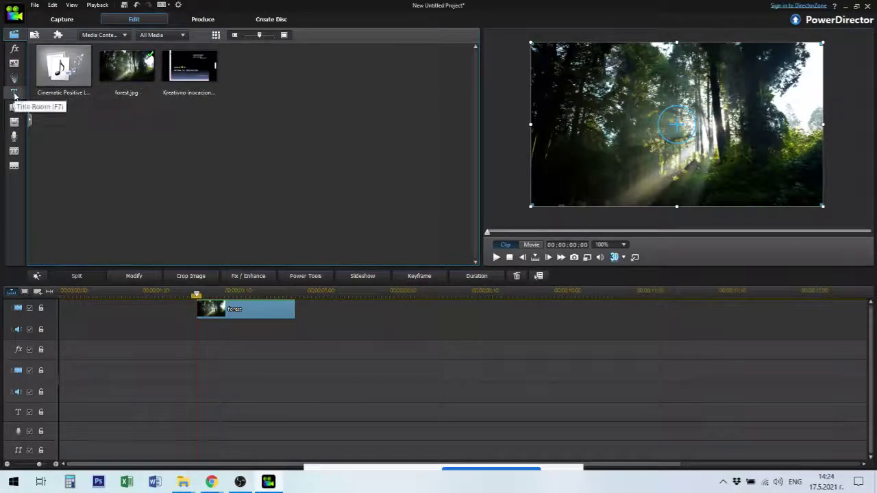
- Preview the Basketball Game, Business Lower Third, Cool Glass and Frosted Glass titles, ending on Custom
{"action": "left_click", "coordinate": [14, 93]}
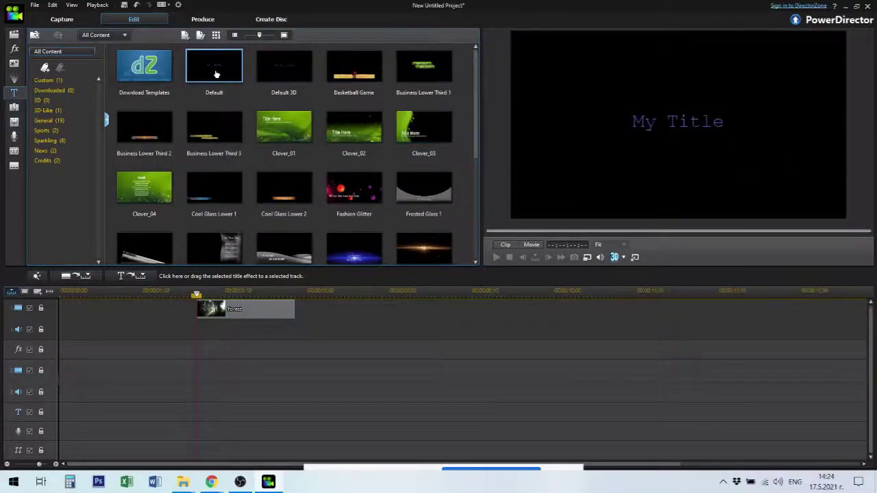
{"action": "left_click", "coordinate": [356, 76]}
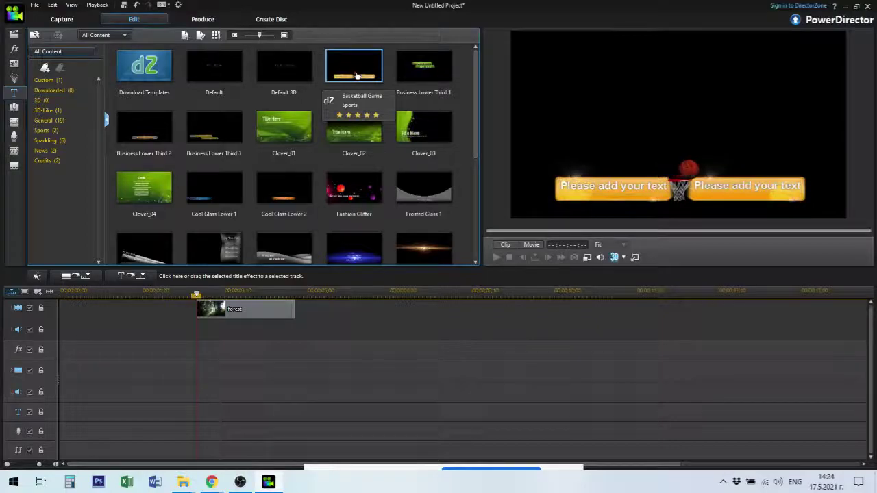
{"action": "left_click", "coordinate": [430, 71]}
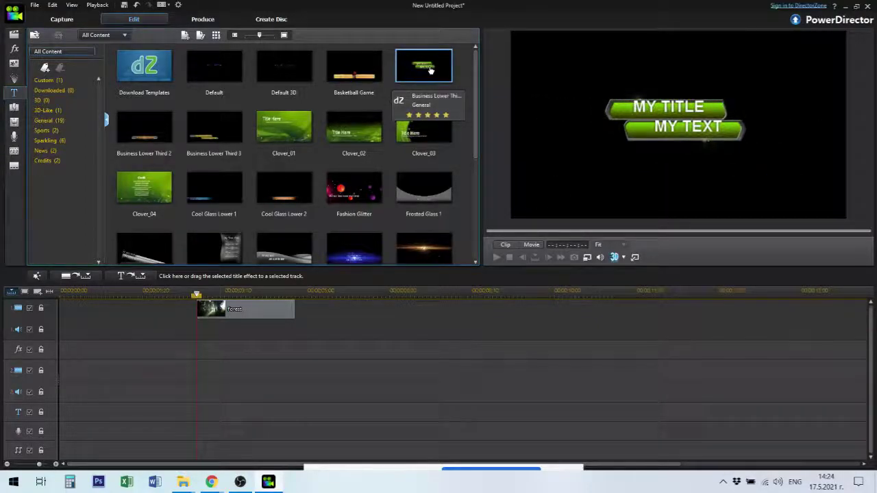
{"action": "left_click", "coordinate": [213, 123]}
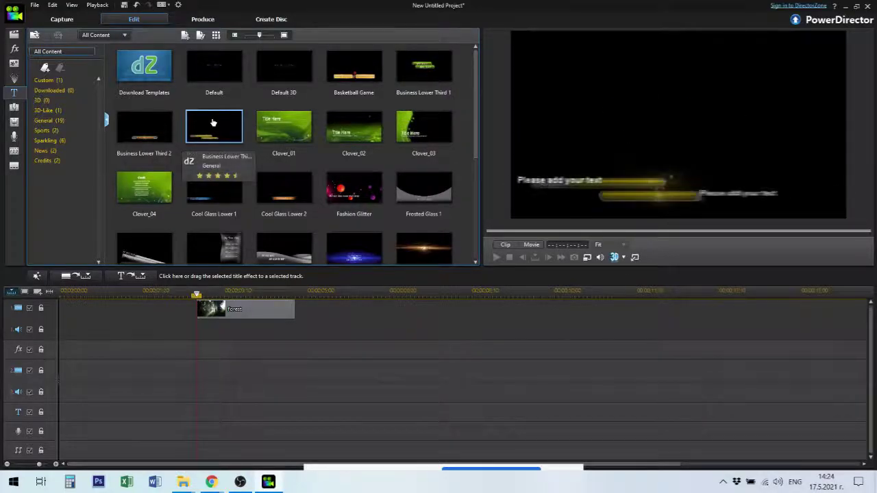
{"action": "left_click", "coordinate": [291, 196]}
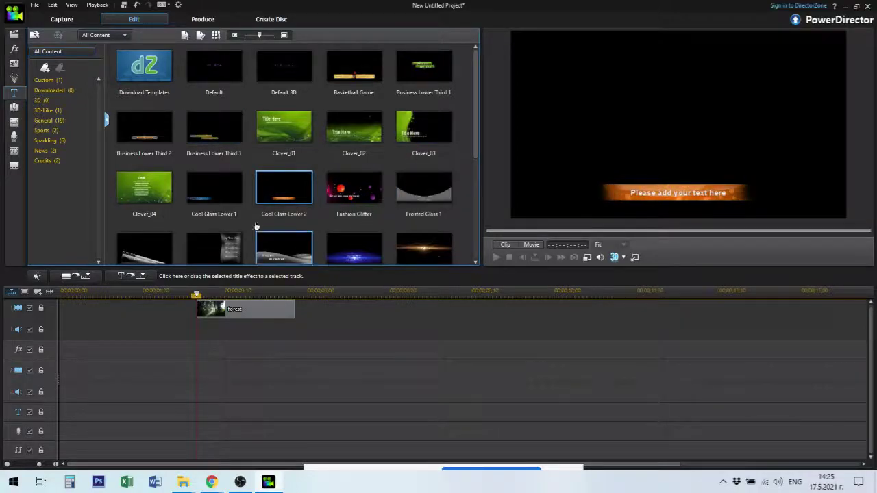
{"action": "left_click", "coordinate": [215, 245]}
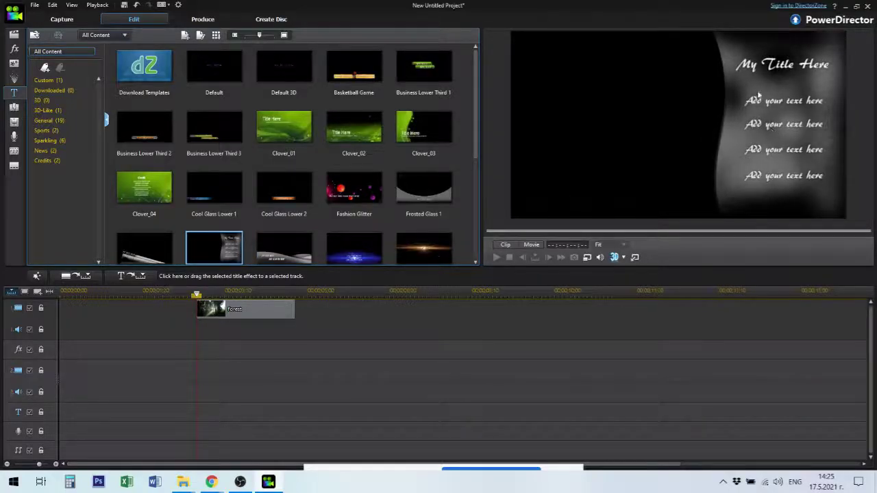
{"action": "left_click", "coordinate": [53, 82]}
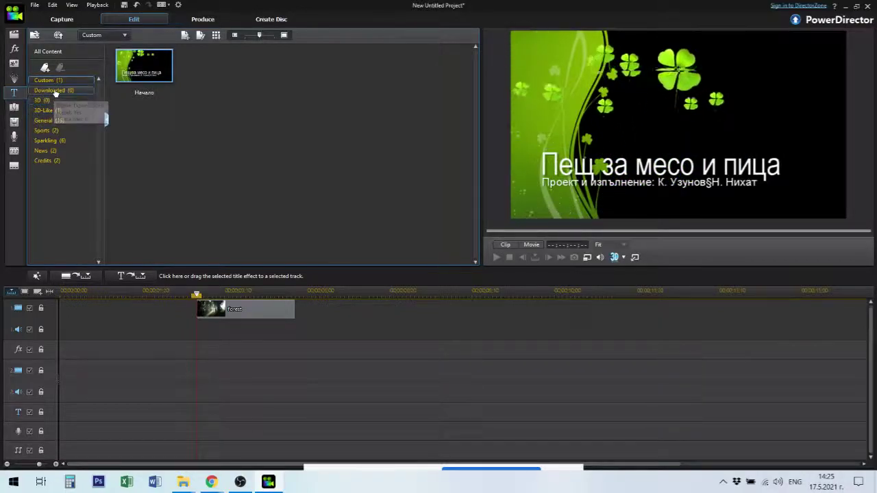
- Browse Downloaded, 3D, General, News and Sparkling categories, previewing Movie - Opening 3 and 2
{"action": "left_click", "coordinate": [55, 92]}
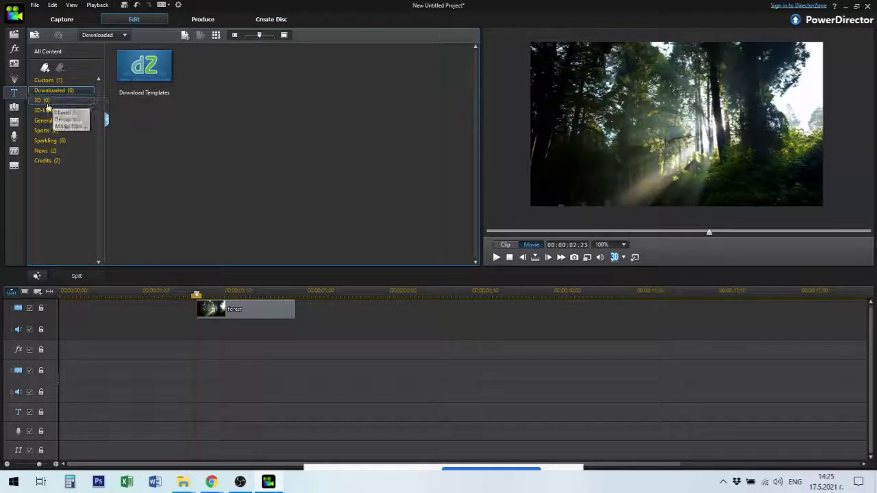
{"action": "left_click", "coordinate": [45, 101]}
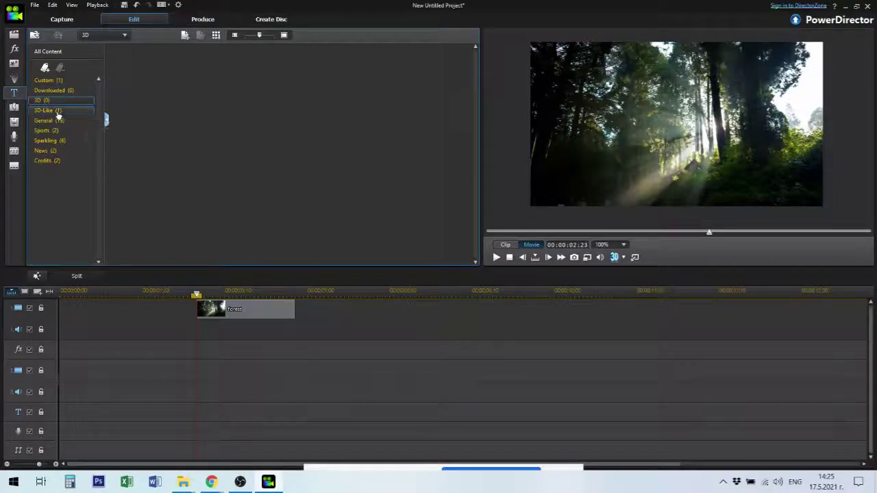
{"action": "left_click", "coordinate": [60, 120]}
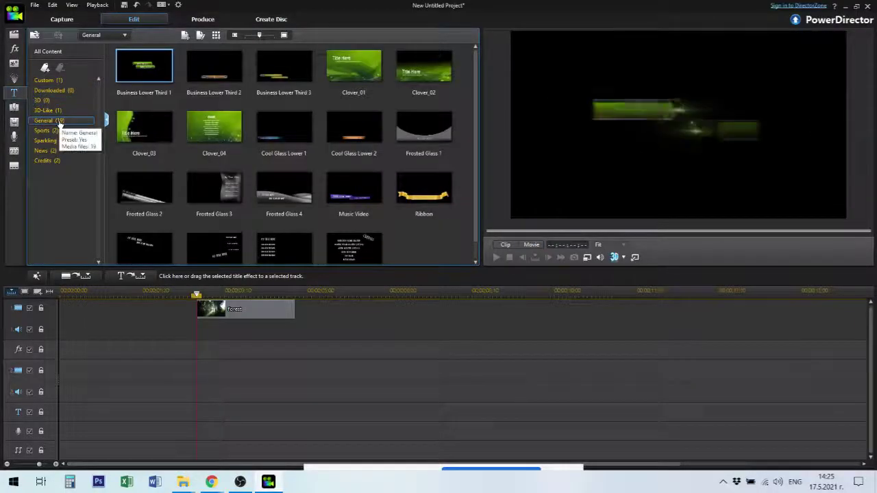
{"action": "left_click", "coordinate": [52, 152]}
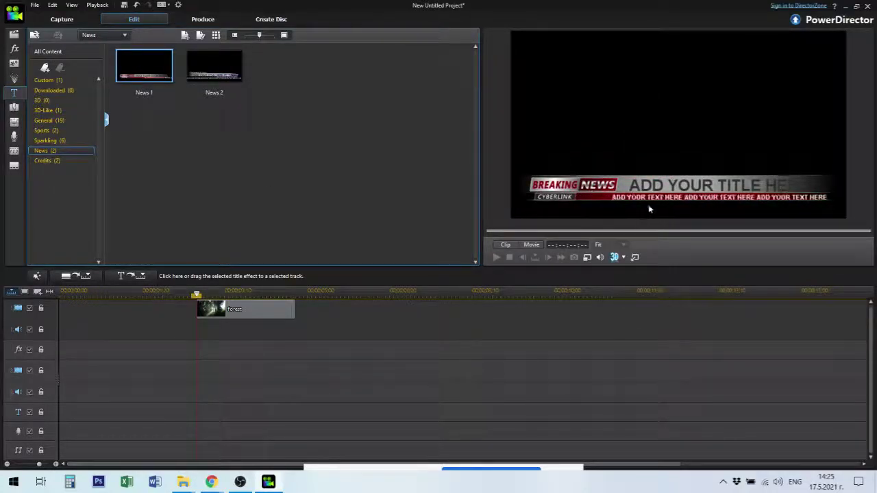
{"action": "left_click", "coordinate": [46, 142]}
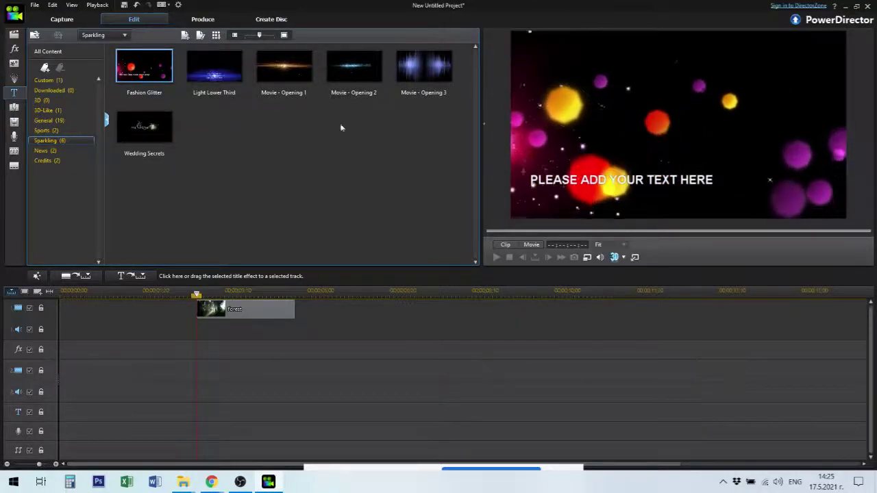
{"action": "left_click", "coordinate": [424, 63]}
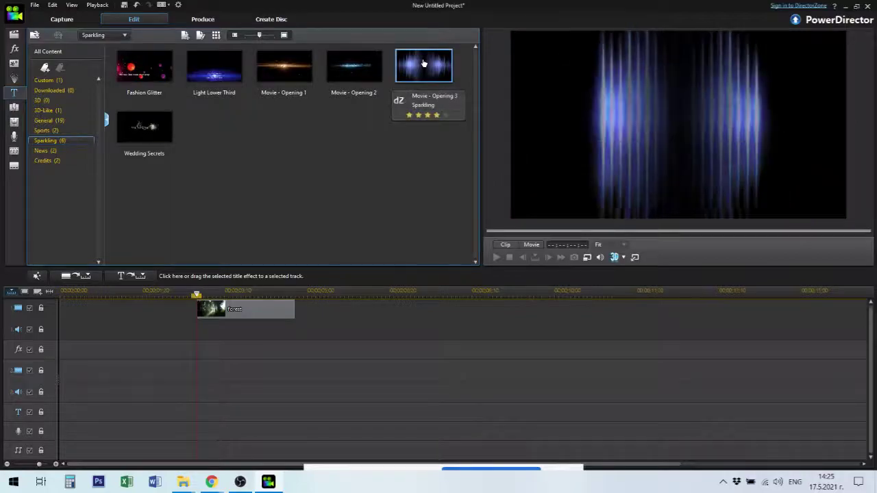
{"action": "left_click", "coordinate": [358, 67]}
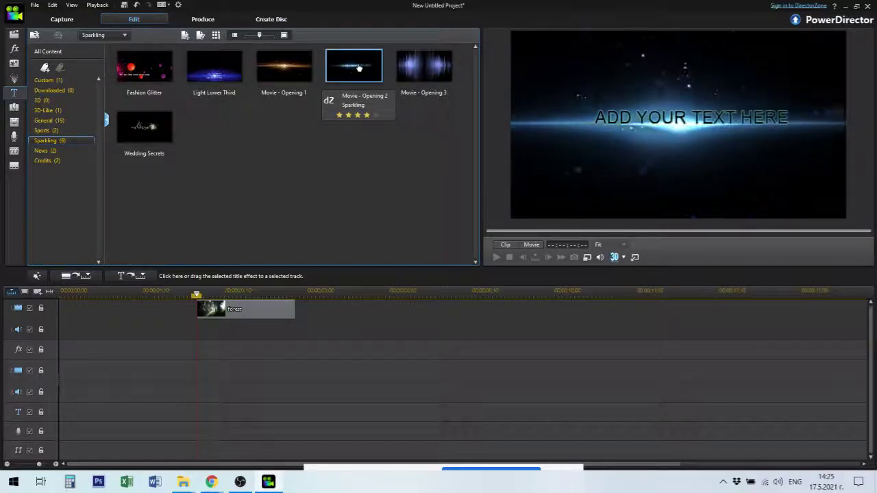
- Place Movie - Opening 2 on the title track at 0:00 and scrub to check it over the forest clip
{"action": "mouse_move", "coordinate": [359, 67]}
{"action": "left_mouse_down"}
{"action": "mouse_move", "coordinate": [182, 289]}
{"action": "mouse_move", "coordinate": [60, 413]}
{"action": "left_mouse_up"}
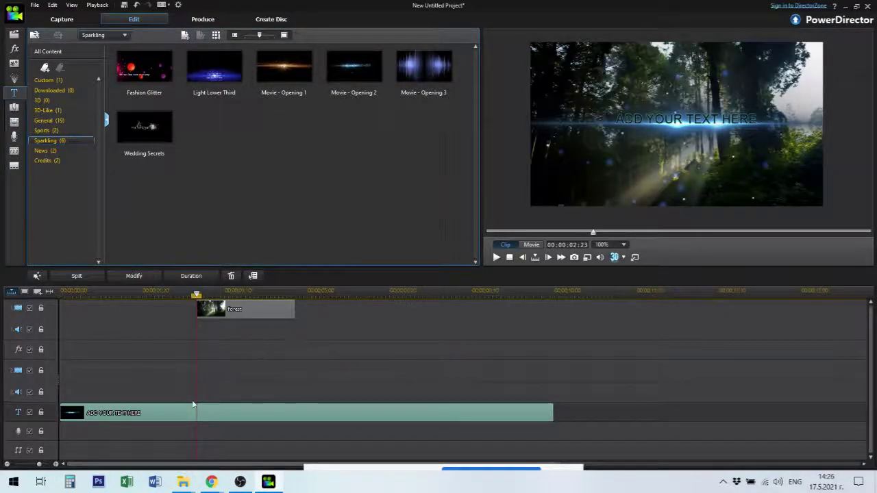
{"action": "left_click", "coordinate": [263, 308]}
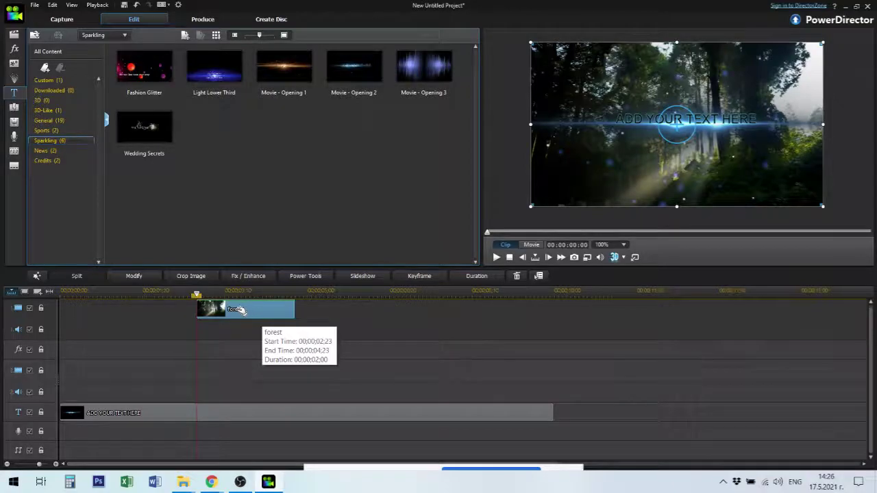
{"action": "left_click", "coordinate": [88, 295]}
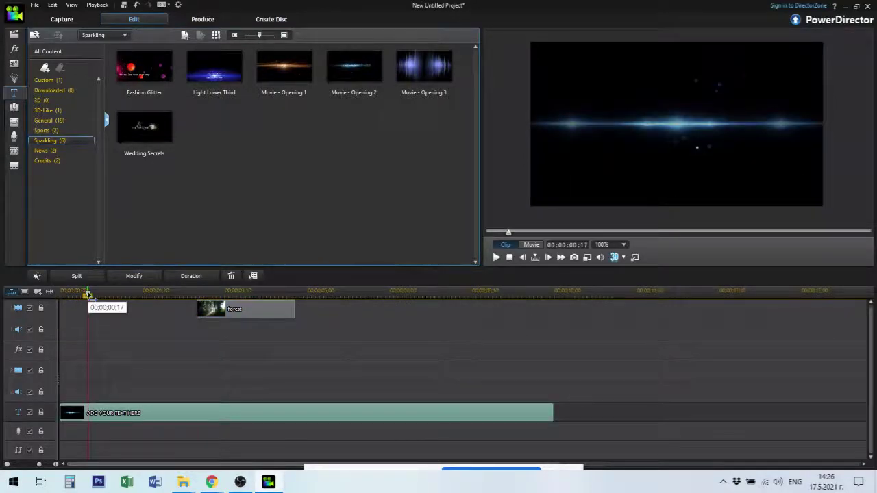
{"action": "left_click_drag", "start_coordinate": [88, 295], "coordinate": [246, 298]}
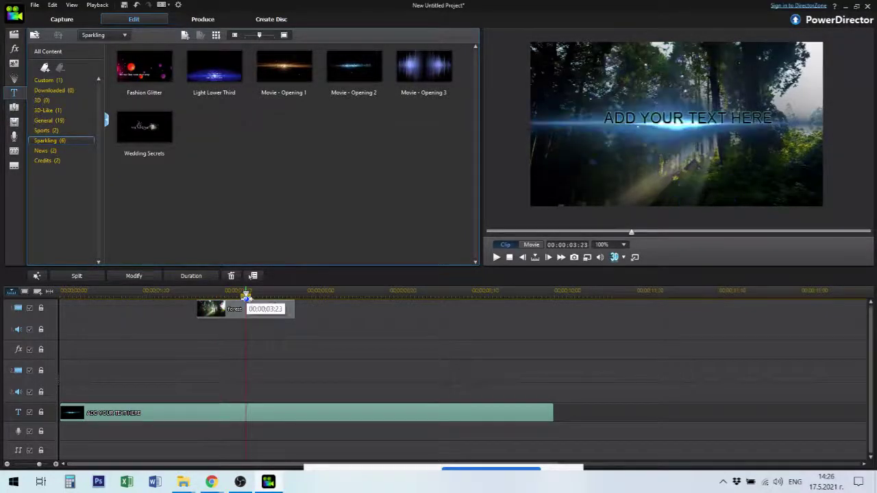
{"action": "right_click", "coordinate": [122, 415]}
{"action": "left_click", "coordinate": [114, 418]}
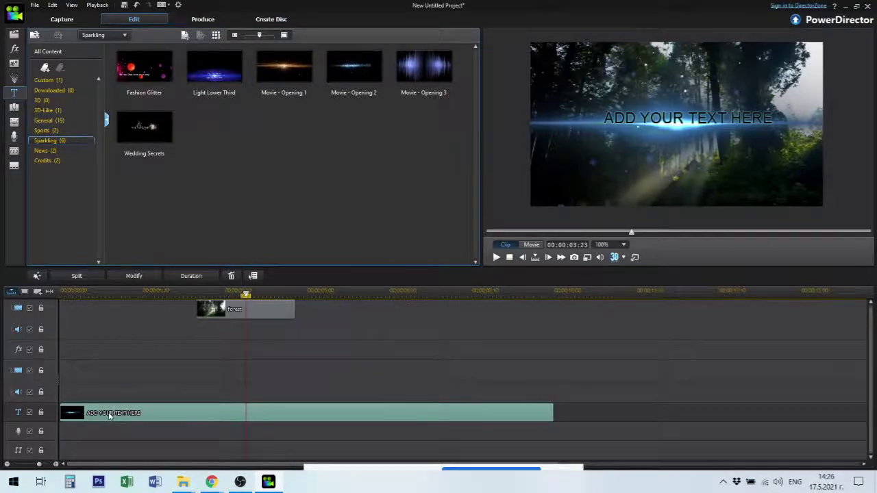
- Replace the title text with 'РЕКЛАМЕН КЛИП ПО Е-ДИЗАЙН' and shift the text box left
{"action": "double_click", "coordinate": [166, 412]}
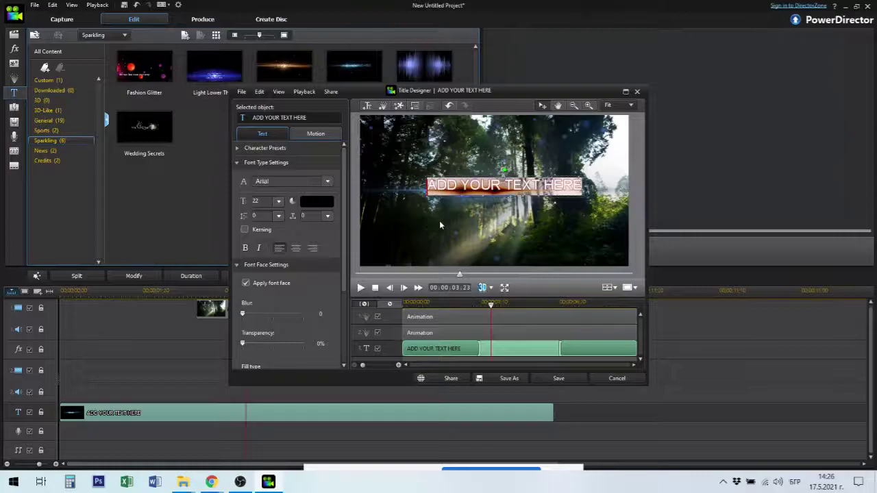
{"action": "type", "text": "РЕ"}
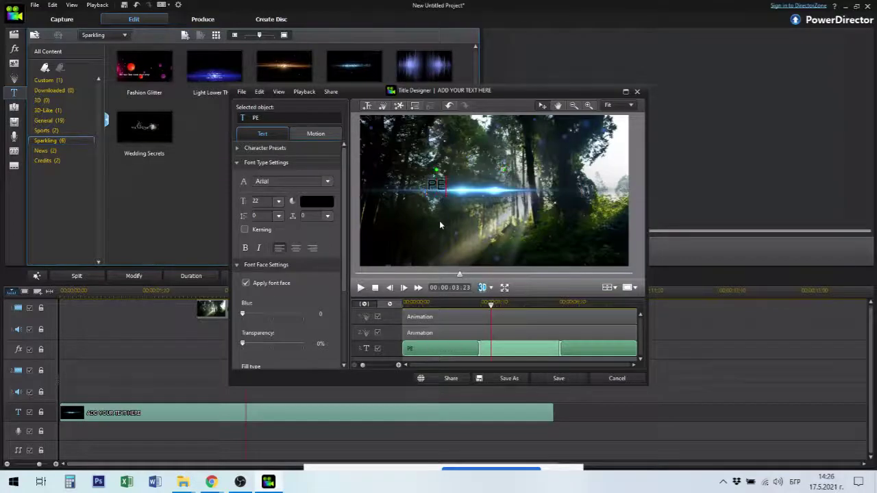
{"action": "type", "text": "КЛАМЕН"}
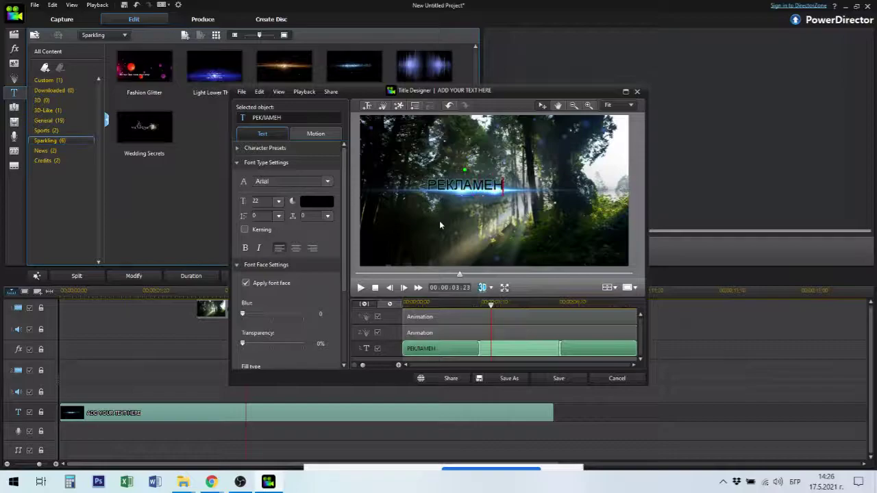
{"action": "type", "text": " К"}
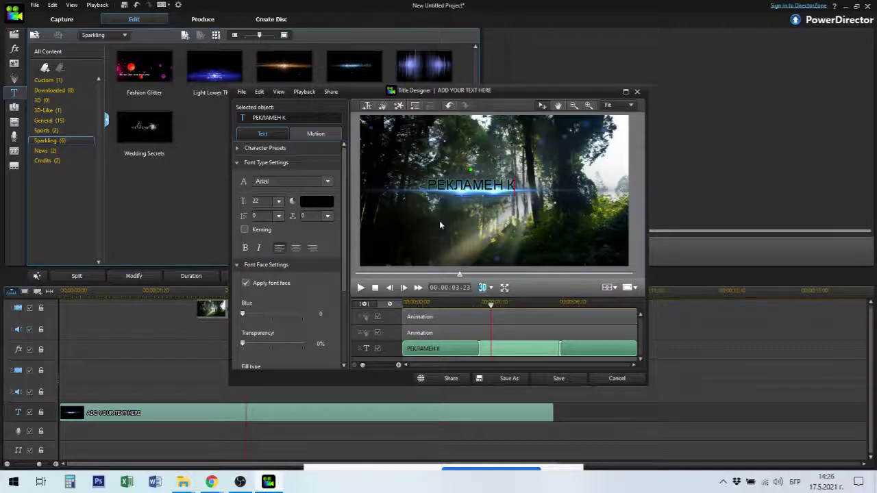
{"action": "type", "text": "ЛИП"}
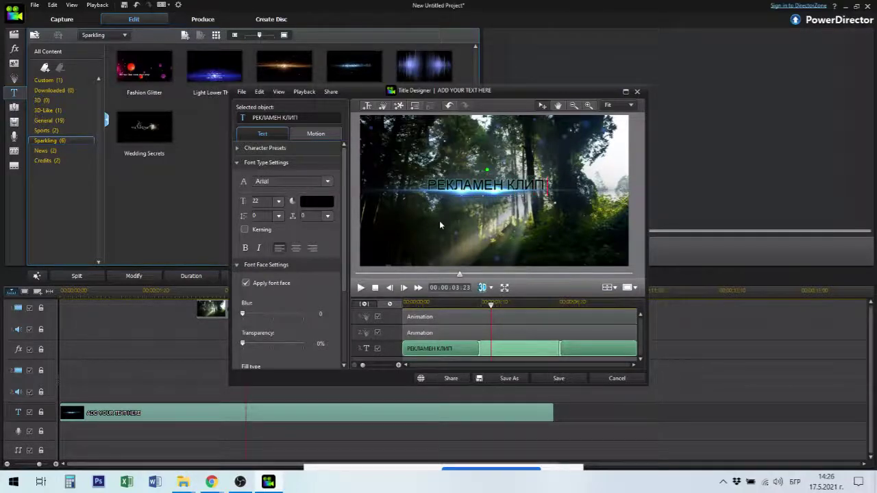
{"action": "type", "text": " ПО"}
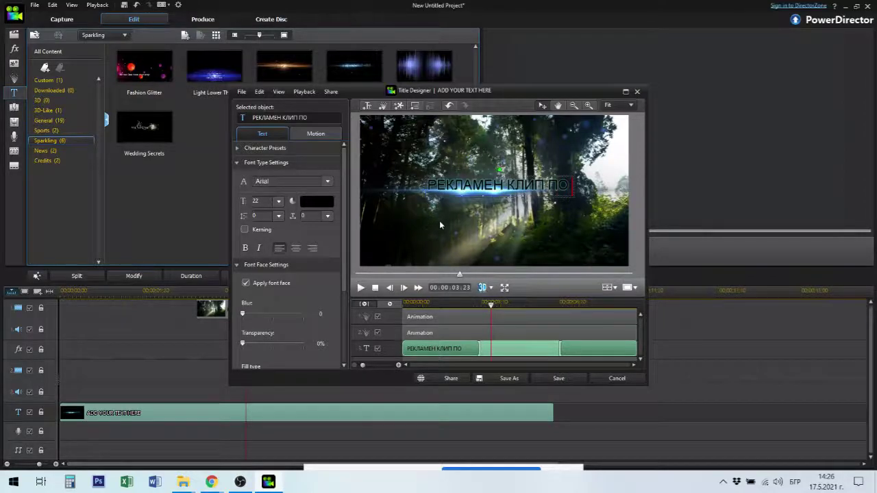
{"action": "type", "text": " Е-"}
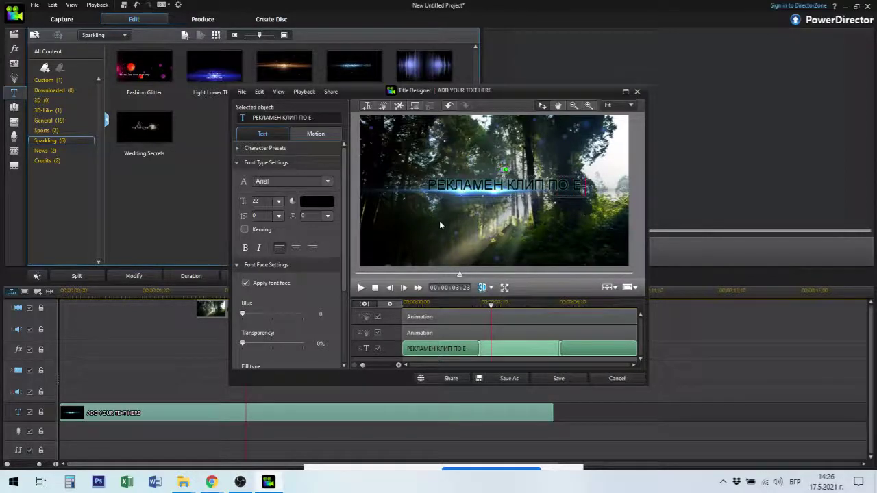
{"action": "type", "text": "ДИЗАЙН"}
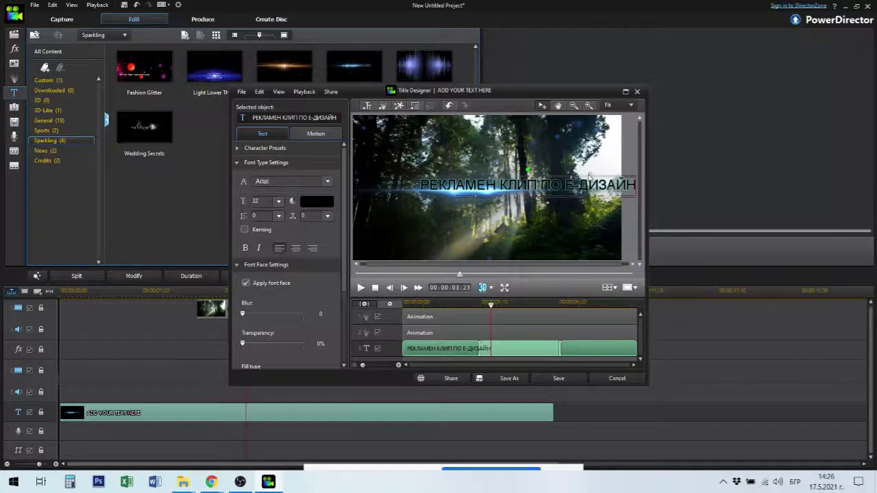
{"action": "left_click_drag", "start_coordinate": [588, 176], "coordinate": [539, 172]}
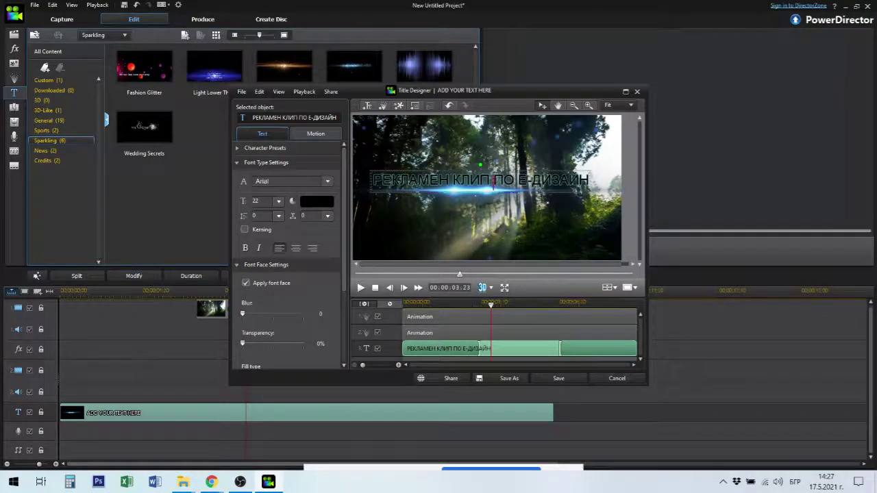
- Break the title into two lines after КЛИП, centre-align both lines, and move it to frame centre
{"action": "key", "text": "Return"}
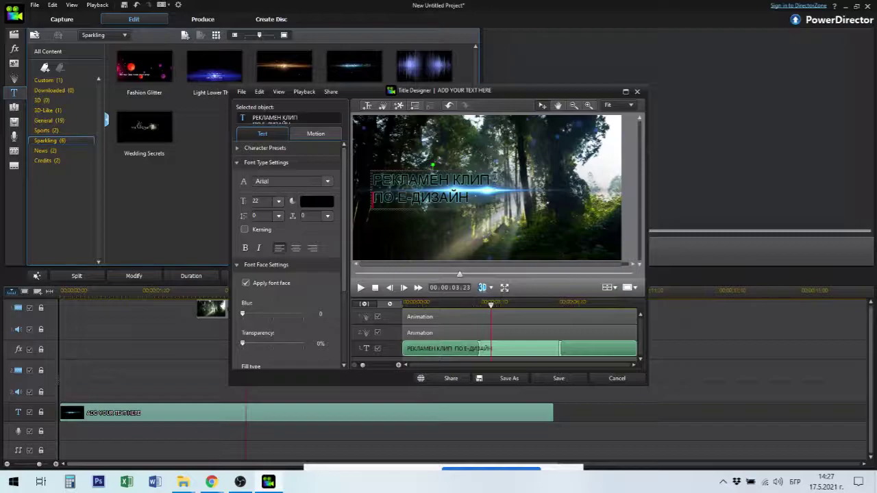
{"action": "left_click_drag", "start_coordinate": [439, 197], "coordinate": [409, 180]}
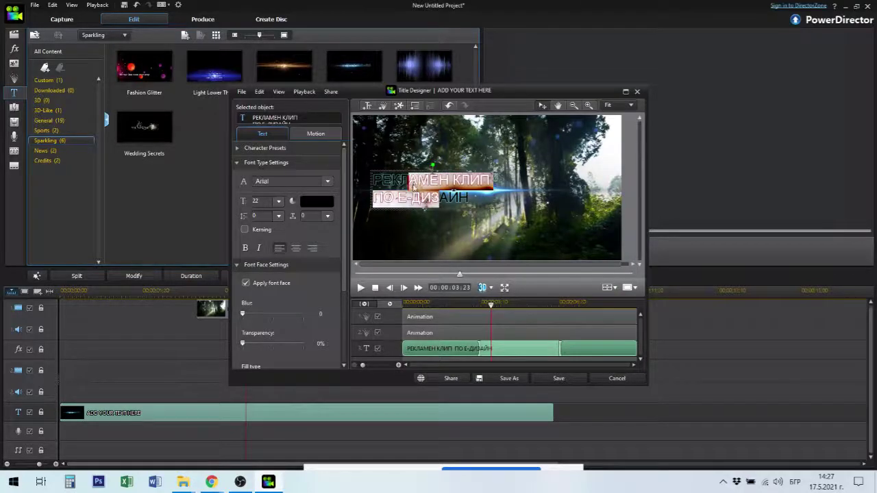
{"action": "left_click", "coordinate": [296, 248]}
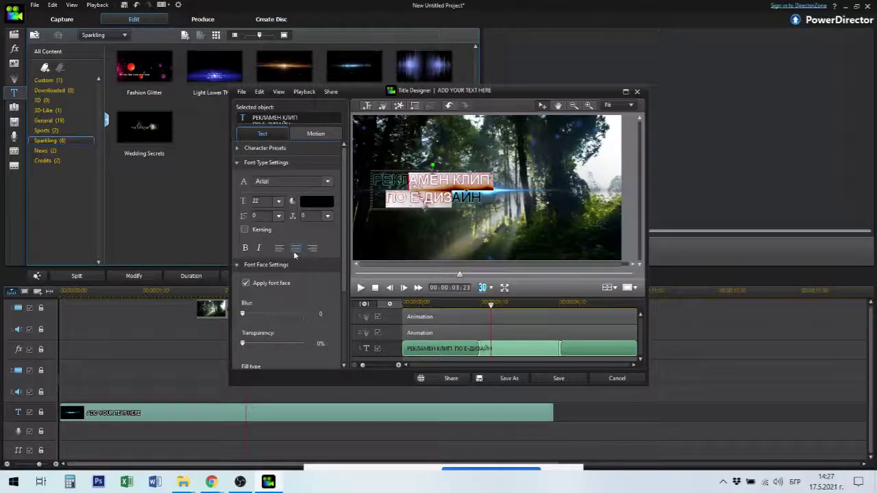
{"action": "left_click", "coordinate": [444, 172]}
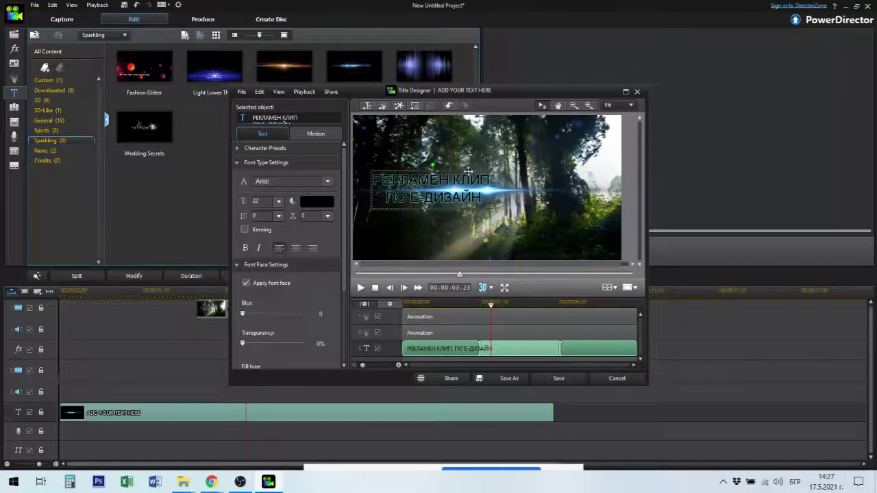
{"action": "left_click_drag", "start_coordinate": [468, 171], "coordinate": [520, 170]}
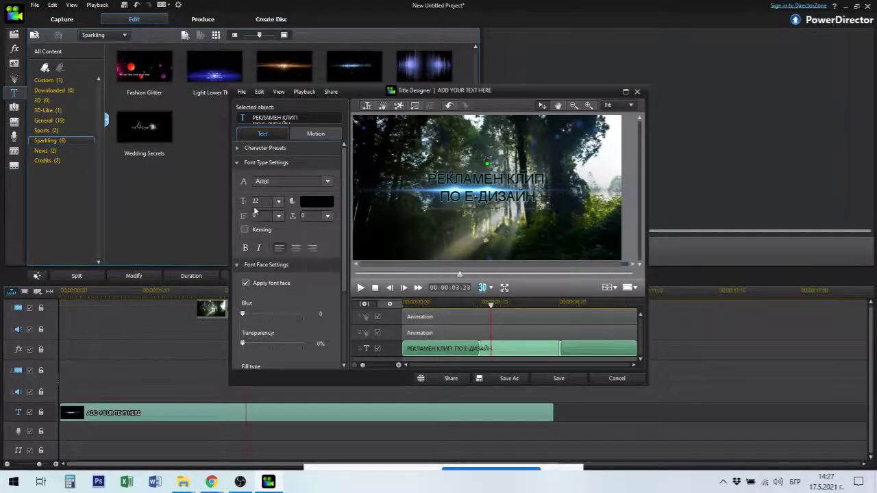
- Look over the title's starting motion effects, rewind the preview, and save the title
{"action": "left_click", "coordinate": [317, 135]}
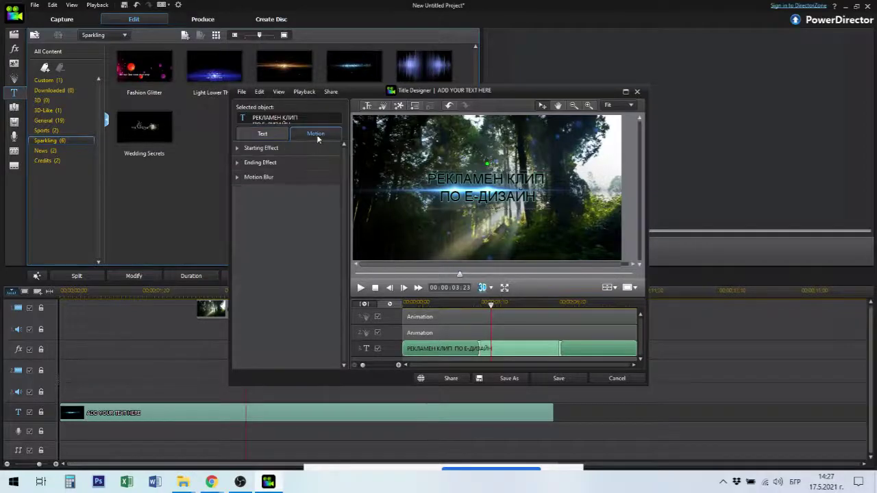
{"action": "left_click", "coordinate": [239, 148]}
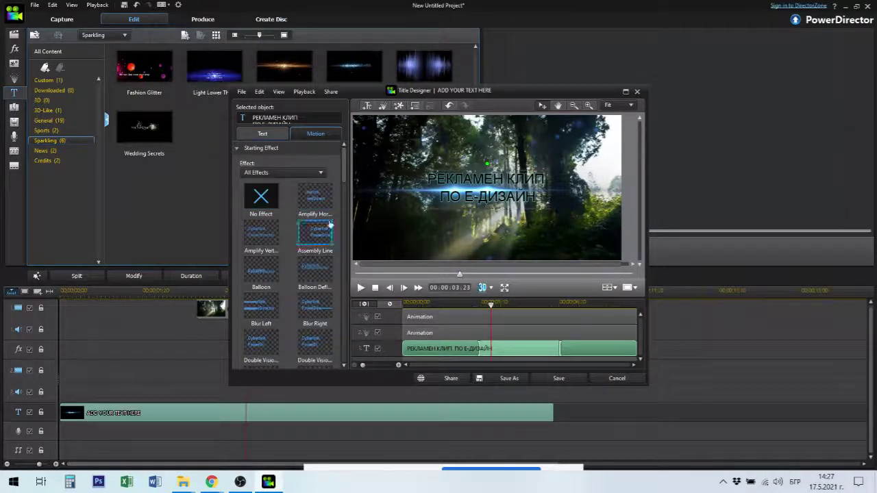
{"action": "left_click", "coordinate": [261, 134]}
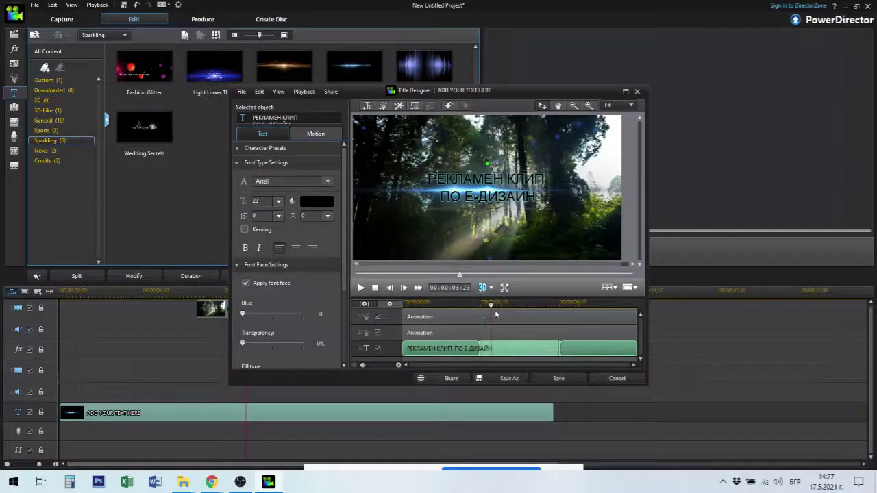
{"action": "mouse_move", "coordinate": [492, 310]}
{"action": "left_mouse_down"}
{"action": "mouse_move", "coordinate": [406, 312]}
{"action": "mouse_move", "coordinate": [637, 315]}
{"action": "left_mouse_up"}
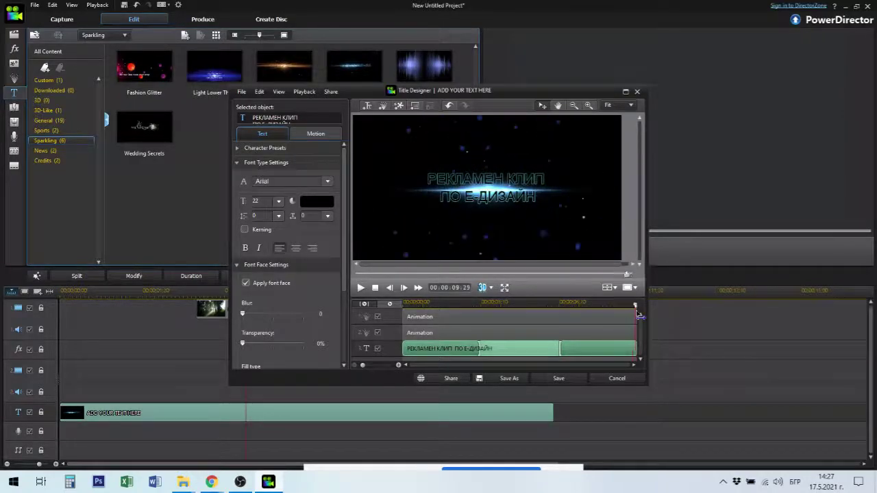
{"action": "left_click", "coordinate": [559, 378]}
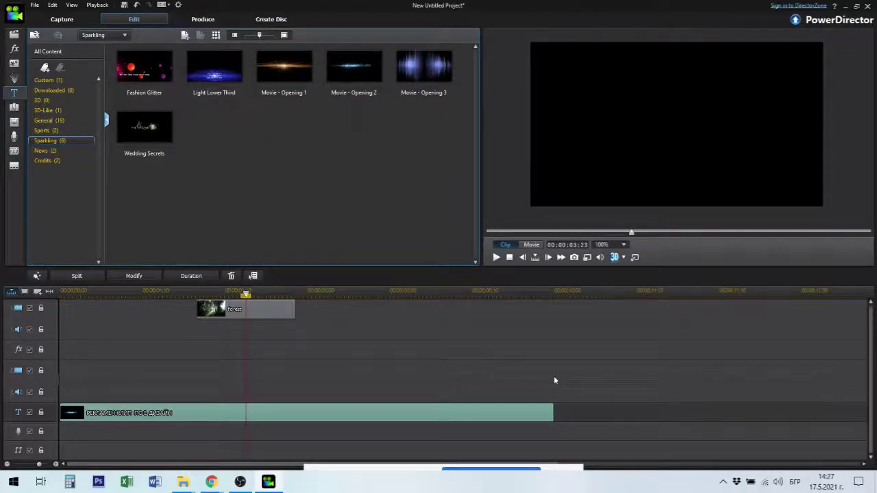
- Extend the forest clip's end to 00:00:10:00, giving it a 7;07 duration
{"action": "left_click", "coordinate": [293, 312]}
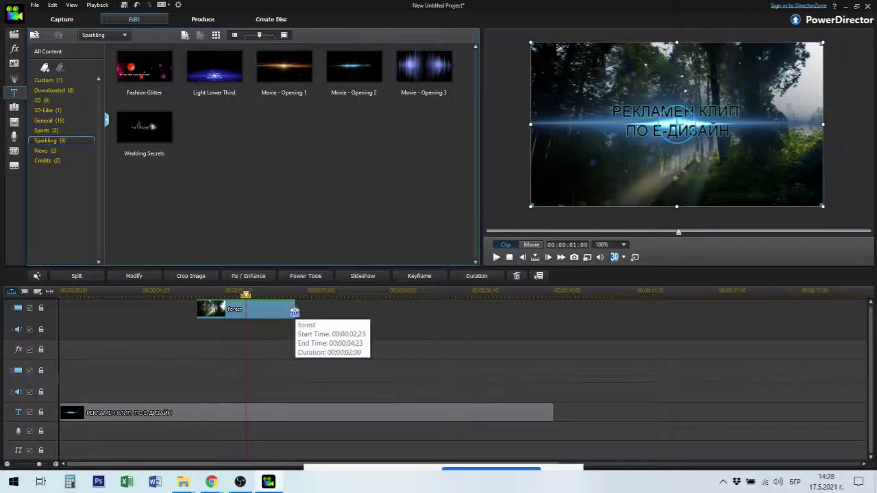
{"action": "left_click_drag", "start_coordinate": [297, 315], "coordinate": [553, 328]}
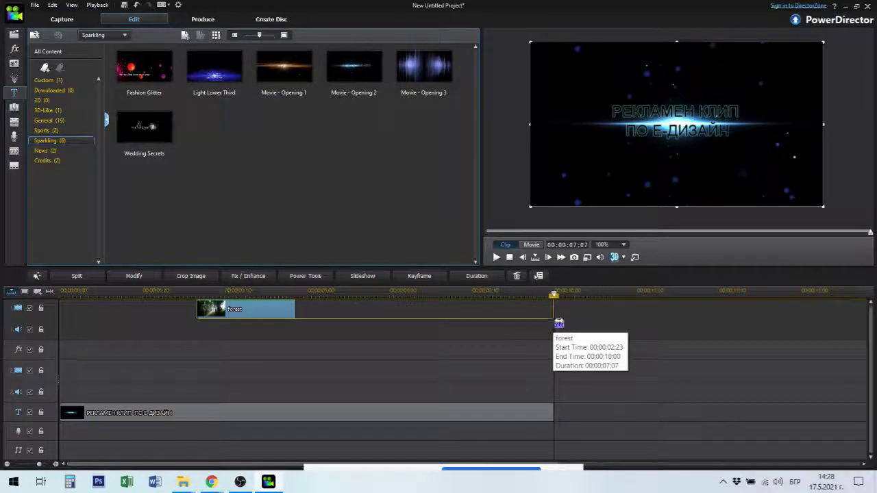
{"action": "left_click_drag", "start_coordinate": [553, 323], "coordinate": [554, 322]}
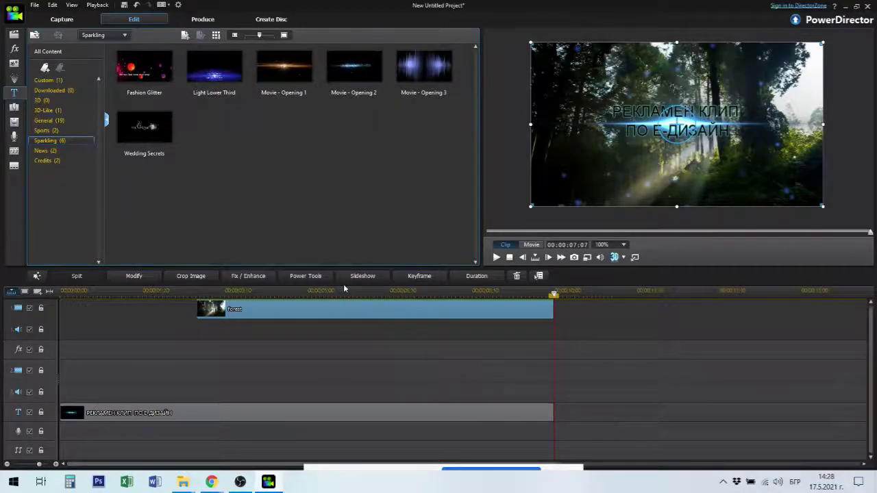
- Place the Kreativno lecture video on track 1 at 00:00:10 and lower its audio to about -8.9 dB
{"action": "left_click", "coordinate": [14, 37]}
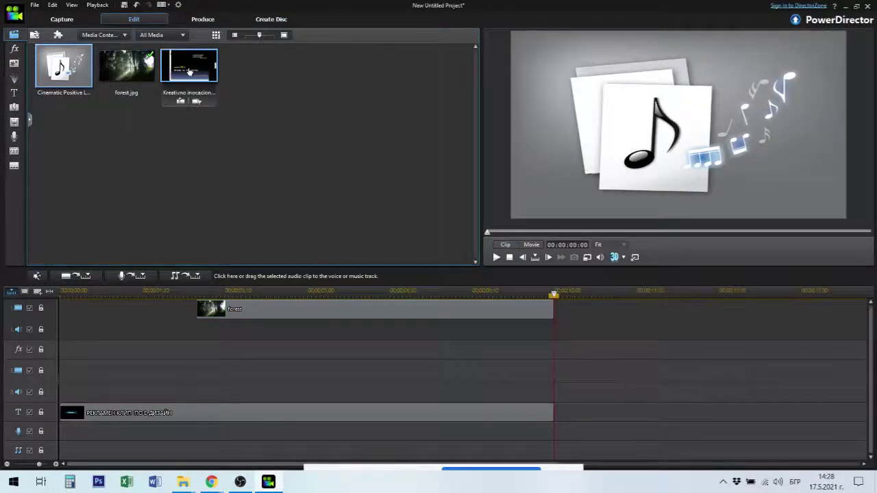
{"action": "left_click_drag", "start_coordinate": [194, 71], "coordinate": [730, 304]}
{"action": "left_click_drag", "start_coordinate": [748, 340], "coordinate": [556, 310]}
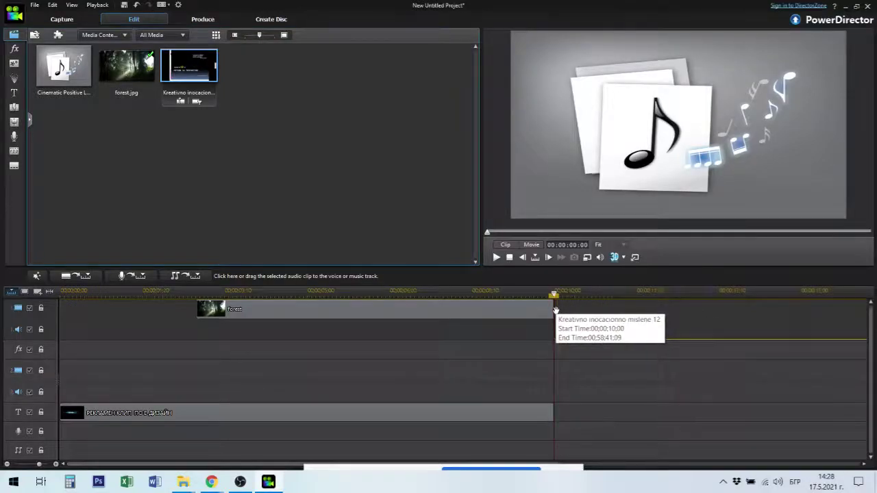
{"action": "left_click_drag", "start_coordinate": [557, 311], "coordinate": [556, 312]}
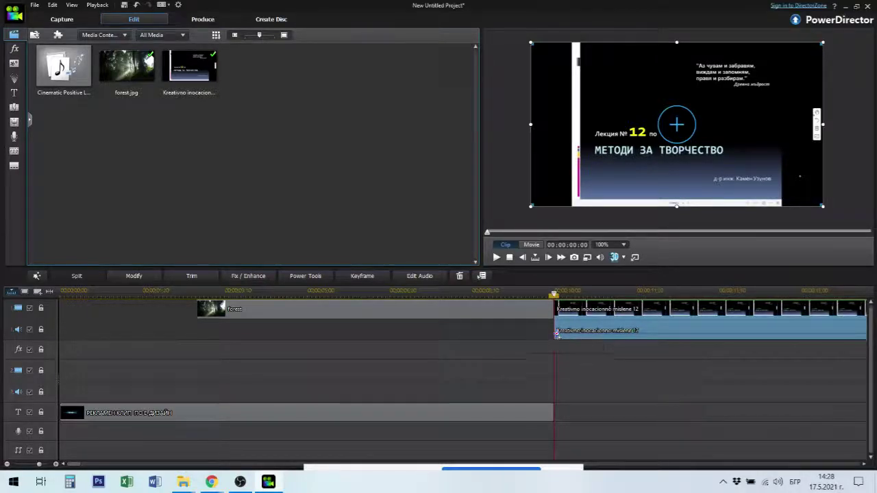
{"action": "left_click_drag", "start_coordinate": [556, 334], "coordinate": [555, 336]}
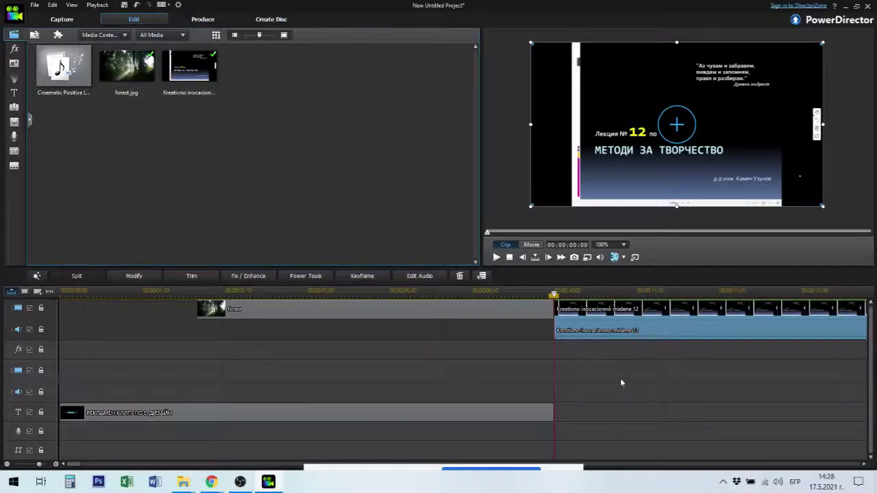
{"action": "scroll", "coordinate": [620, 382], "scroll_direction": "down", "scroll_amount": 2}
{"action": "scroll", "coordinate": [620, 382], "scroll_direction": "down", "scroll_amount": 2}
{"action": "scroll", "coordinate": [620, 383], "scroll_direction": "down", "scroll_amount": 1}
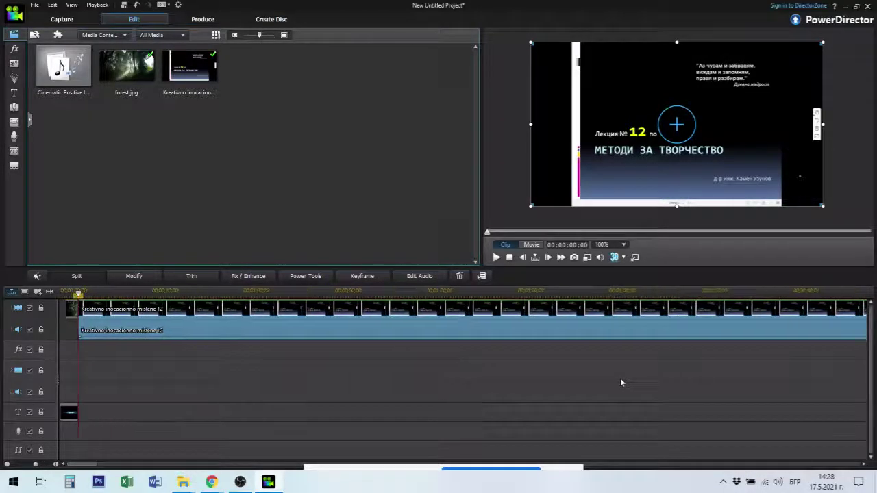
{"action": "scroll", "coordinate": [620, 383], "scroll_direction": "down", "scroll_amount": 1}
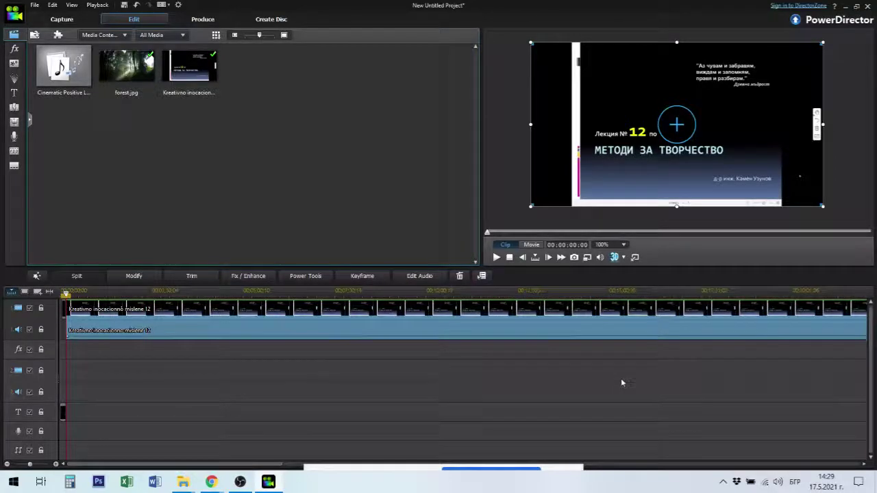
{"action": "scroll", "coordinate": [622, 382], "scroll_direction": "down", "scroll_amount": 1}
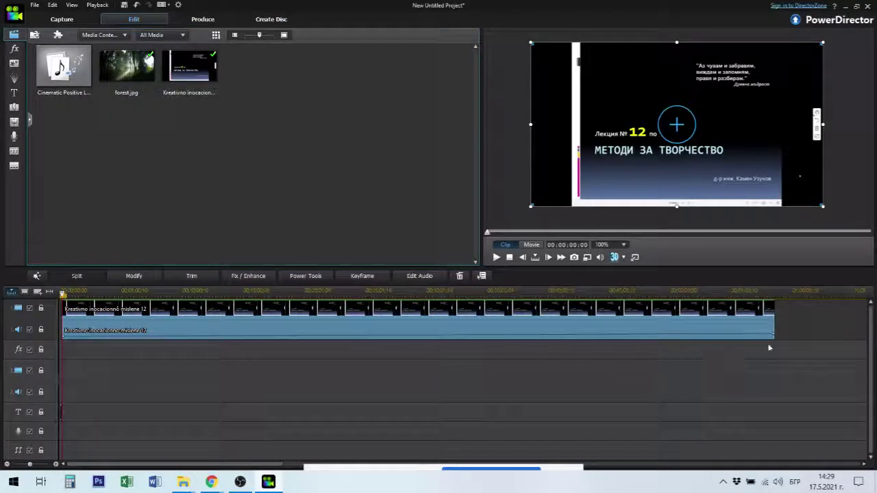
{"action": "scroll", "coordinate": [773, 330], "scroll_direction": "down", "scroll_amount": 1}
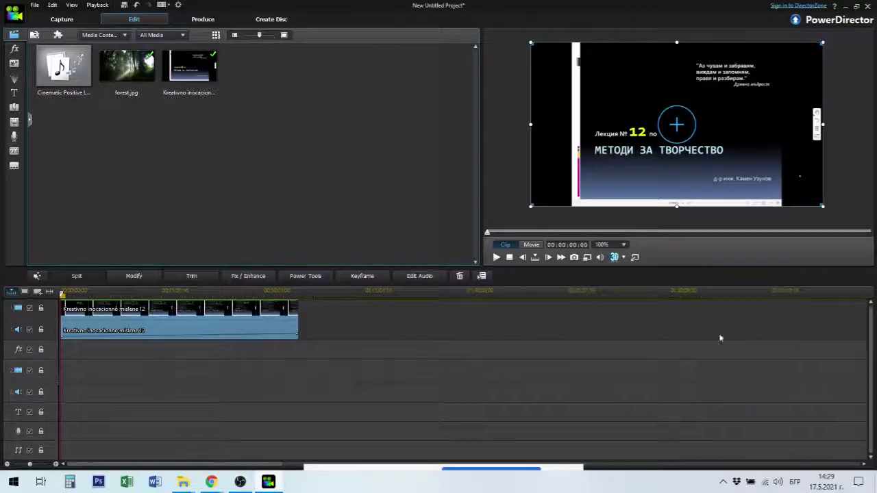
{"action": "scroll", "coordinate": [209, 329], "scroll_direction": "down", "scroll_amount": 1}
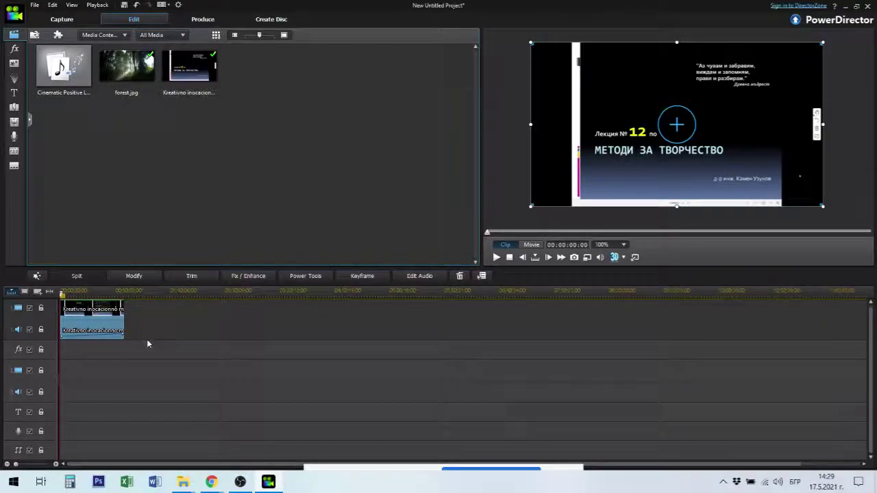
{"action": "scroll", "coordinate": [146, 339], "scroll_direction": "up", "scroll_amount": 1}
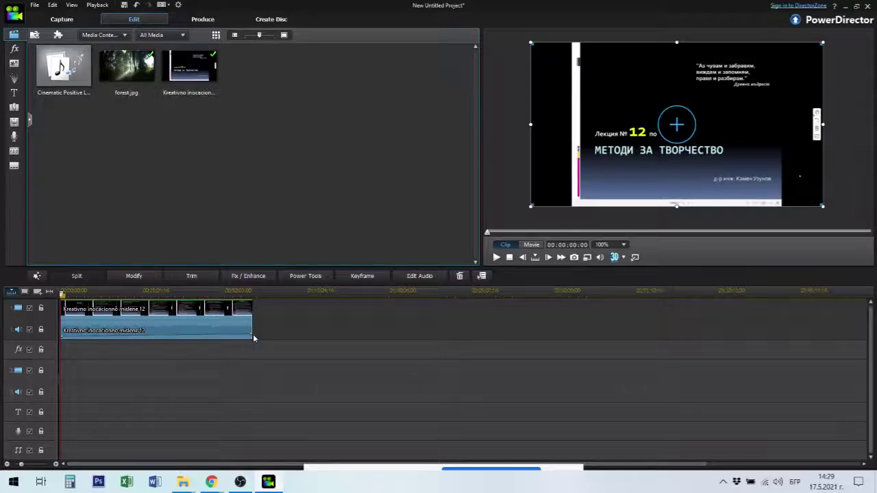
{"action": "mouse_move", "coordinate": [252, 336]}
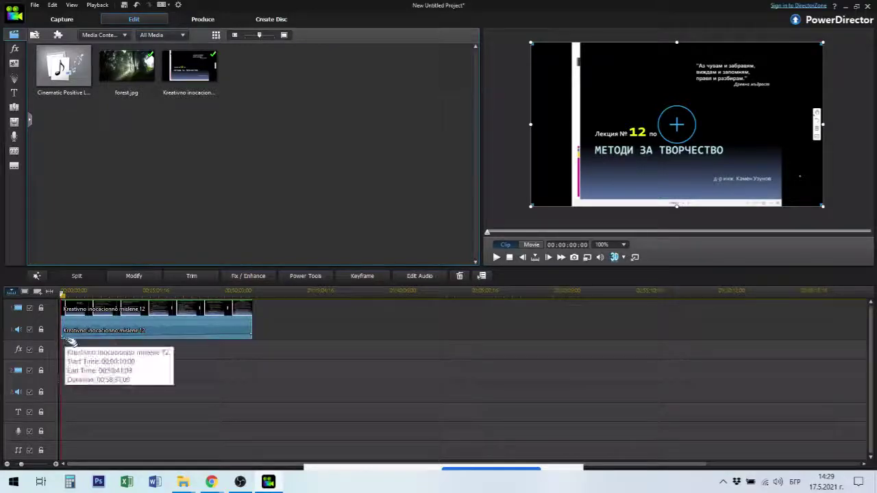
{"action": "scroll", "coordinate": [134, 368], "scroll_direction": "up", "scroll_amount": 3}
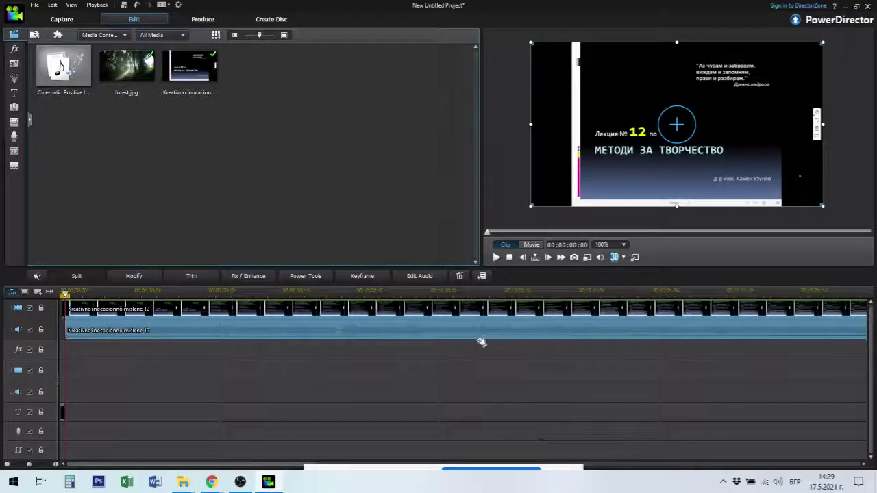
- Jump around the lecture back to the Carthago quote slide and start playback there
{"action": "left_click", "coordinate": [523, 295]}
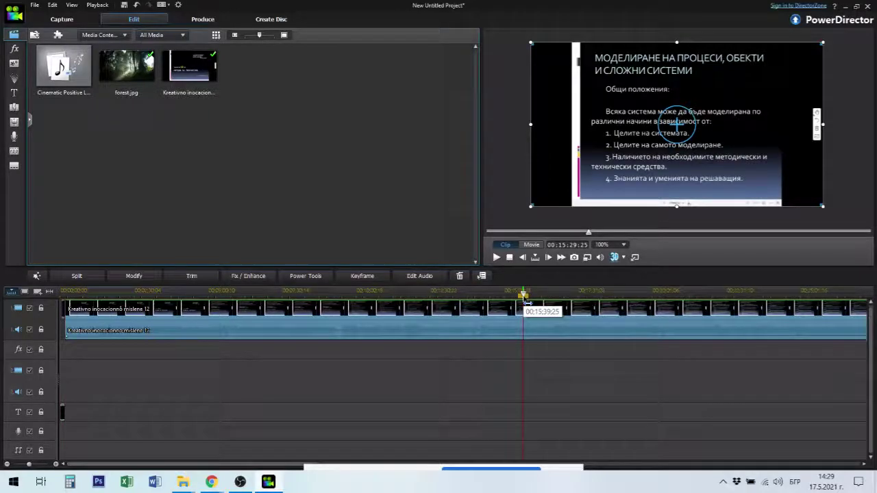
{"action": "left_click", "coordinate": [468, 295]}
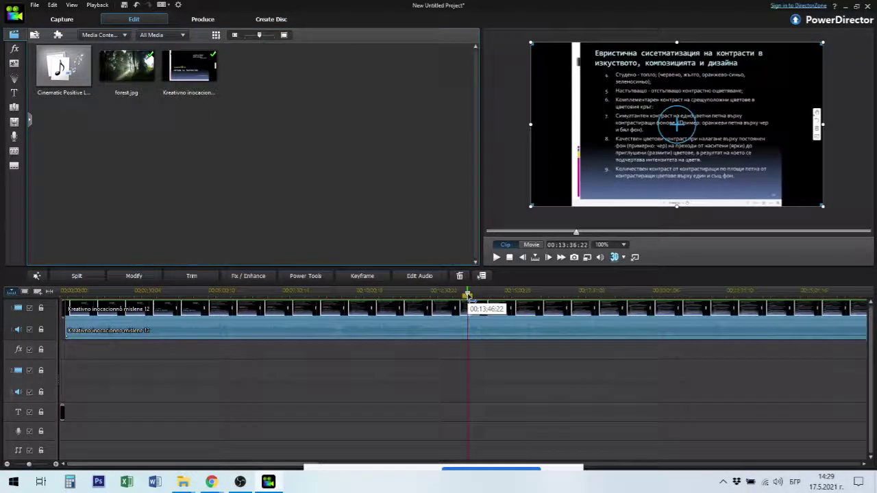
{"action": "left_click", "coordinate": [412, 294]}
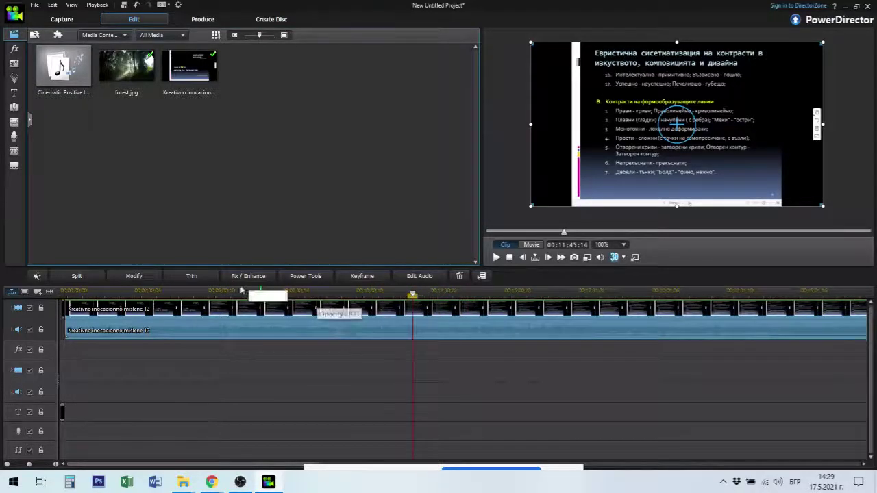
{"action": "left_click", "coordinate": [182, 295]}
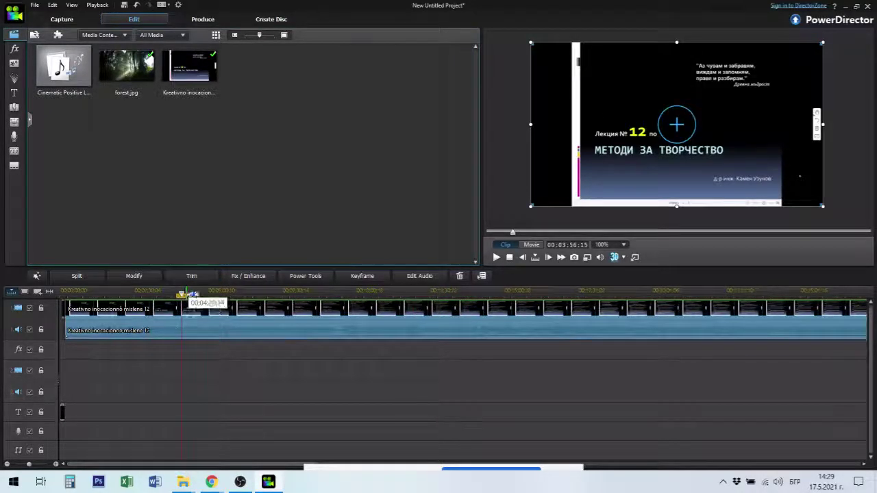
{"action": "left_click", "coordinate": [198, 294]}
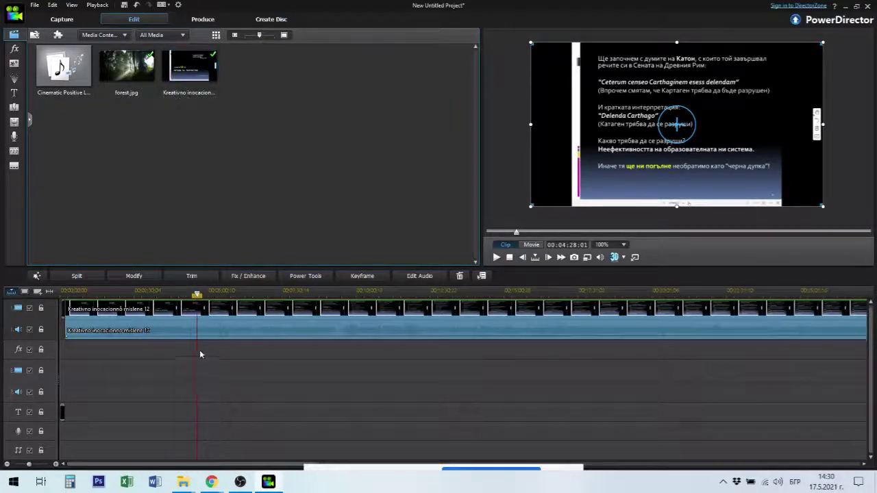
{"action": "left_click", "coordinate": [496, 258]}
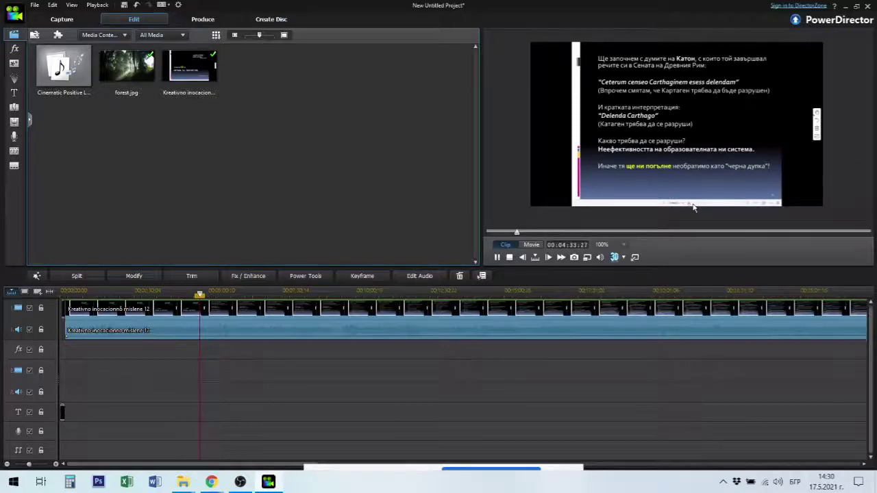
- Skip ahead through the lecture from about 05:00 to 09:16, then stop playback
{"action": "left_click", "coordinate": [215, 293]}
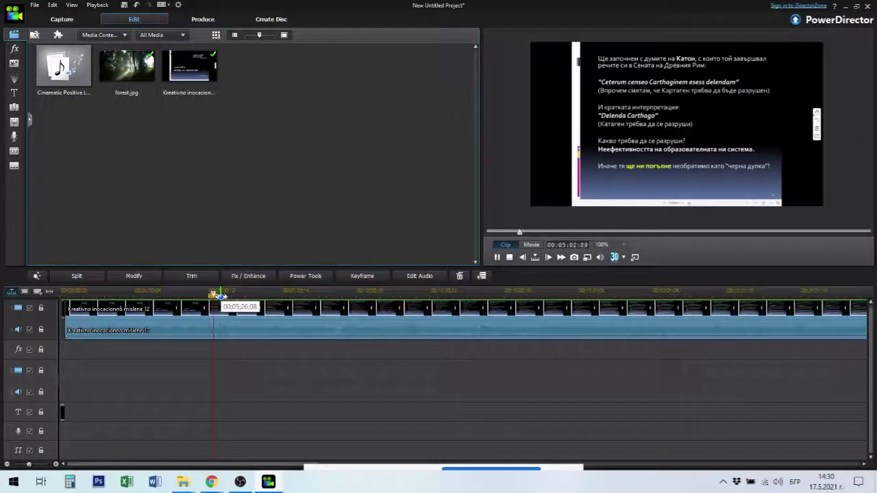
{"action": "left_click", "coordinate": [221, 295]}
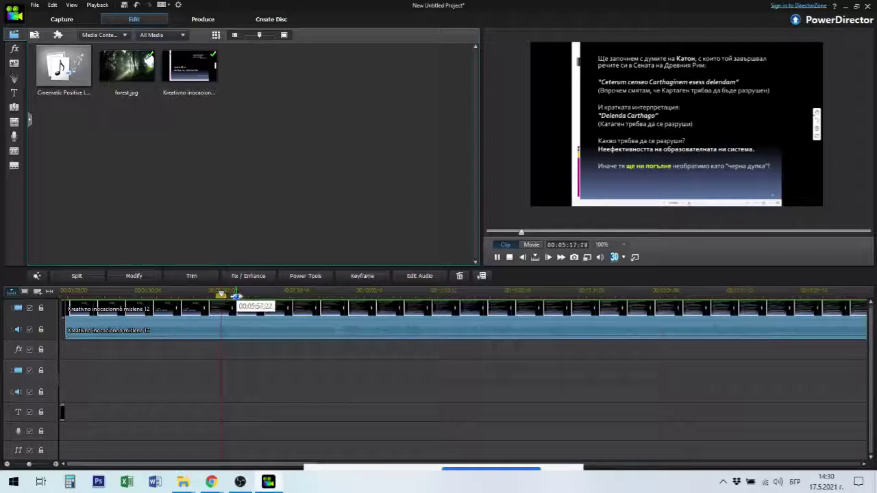
{"action": "left_click", "coordinate": [235, 296]}
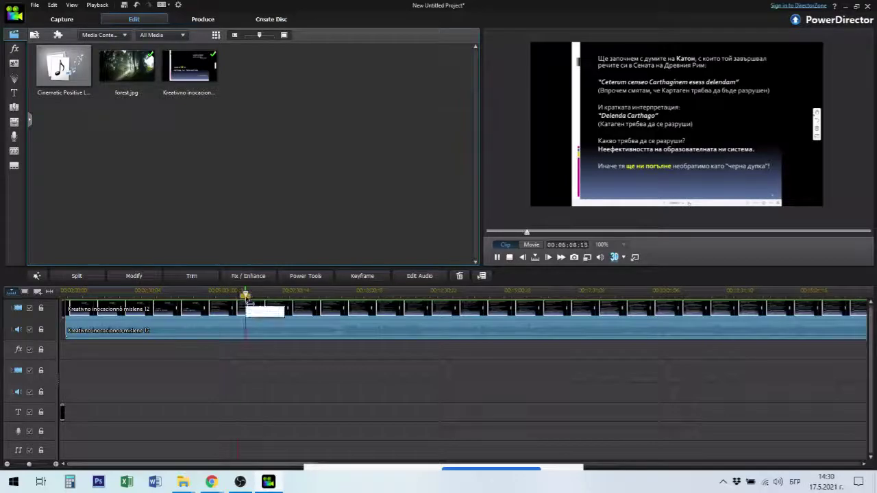
{"action": "left_click", "coordinate": [253, 295]}
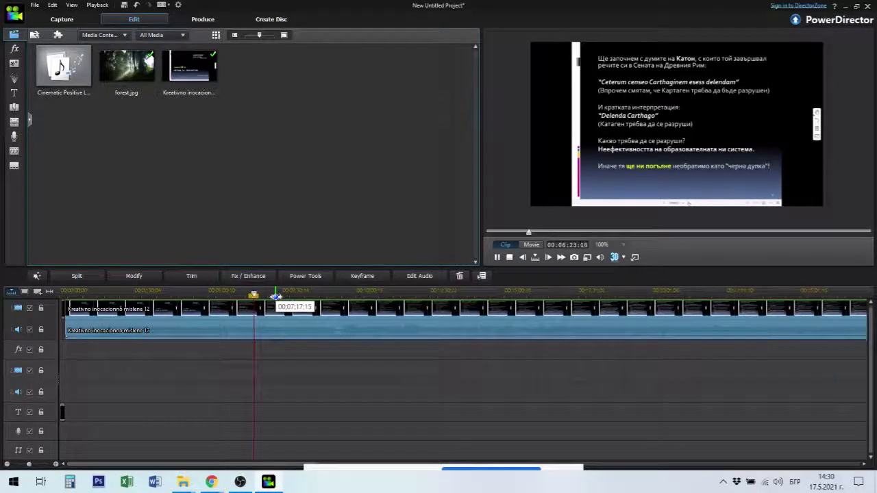
{"action": "left_click", "coordinate": [268, 295]}
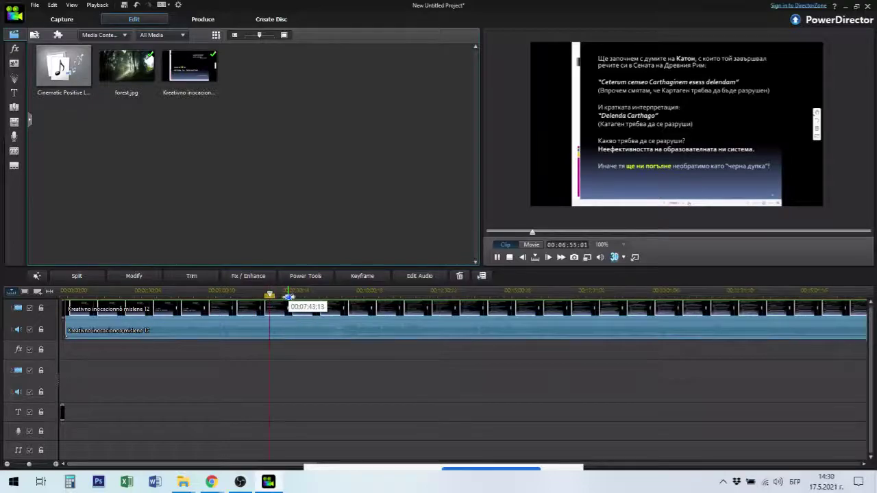
{"action": "left_click", "coordinate": [289, 296]}
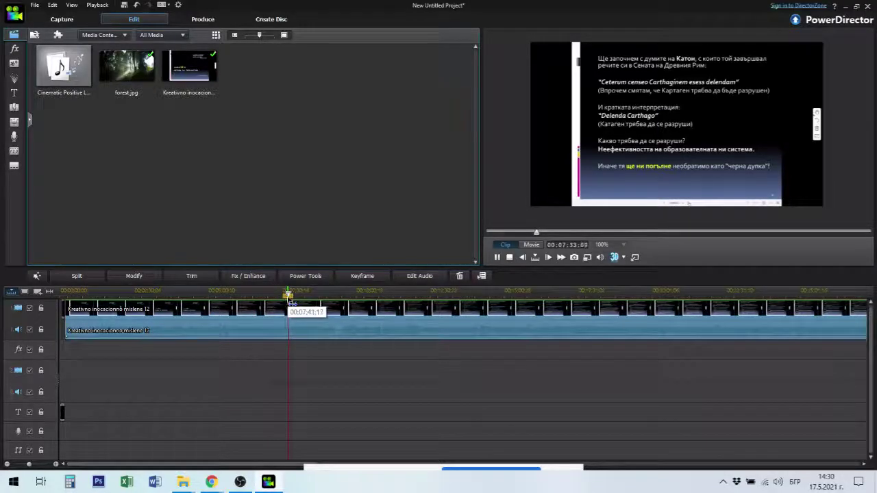
{"action": "left_click", "coordinate": [291, 296]}
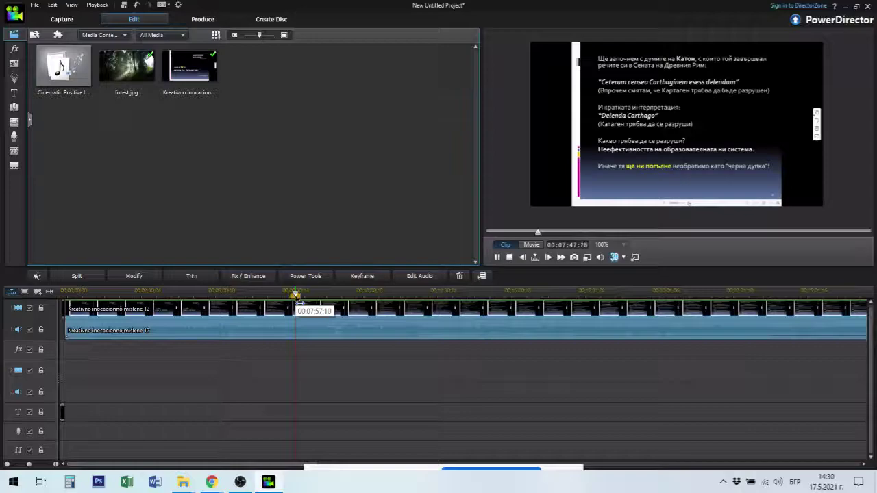
{"action": "left_click", "coordinate": [307, 294]}
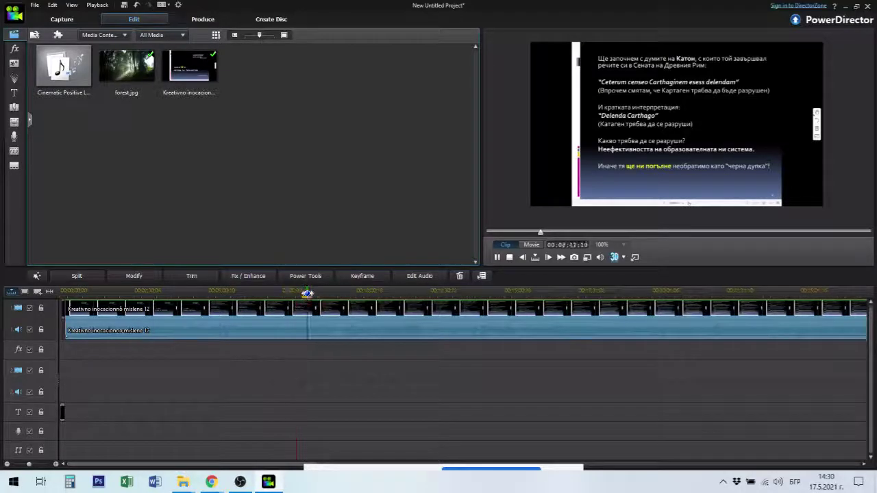
{"action": "left_click", "coordinate": [307, 294]}
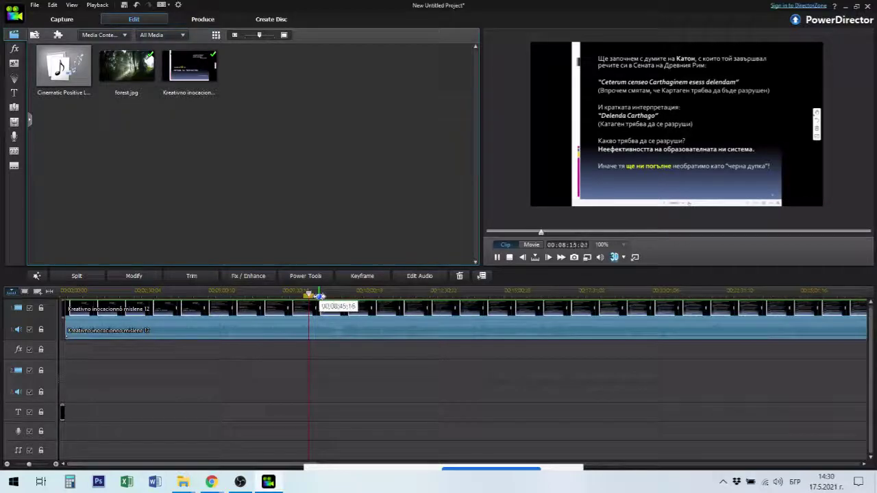
{"action": "left_click", "coordinate": [320, 296]}
{"action": "left_click", "coordinate": [326, 296]}
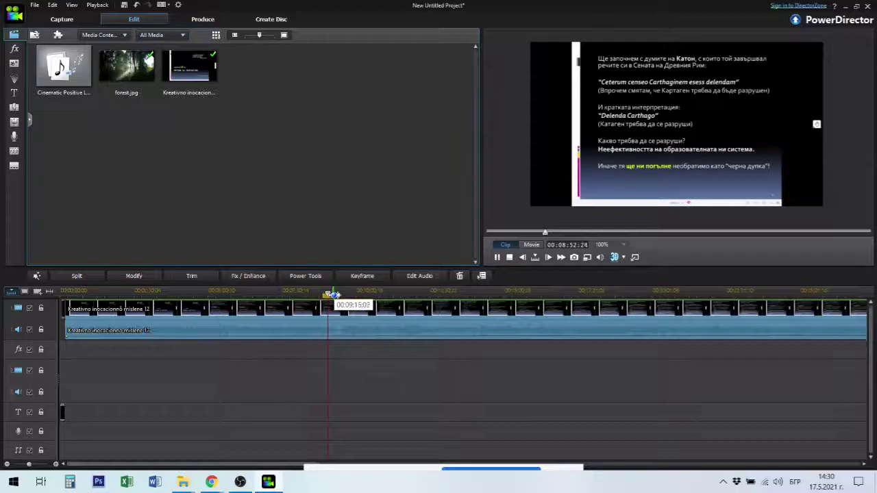
{"action": "left_click", "coordinate": [340, 295]}
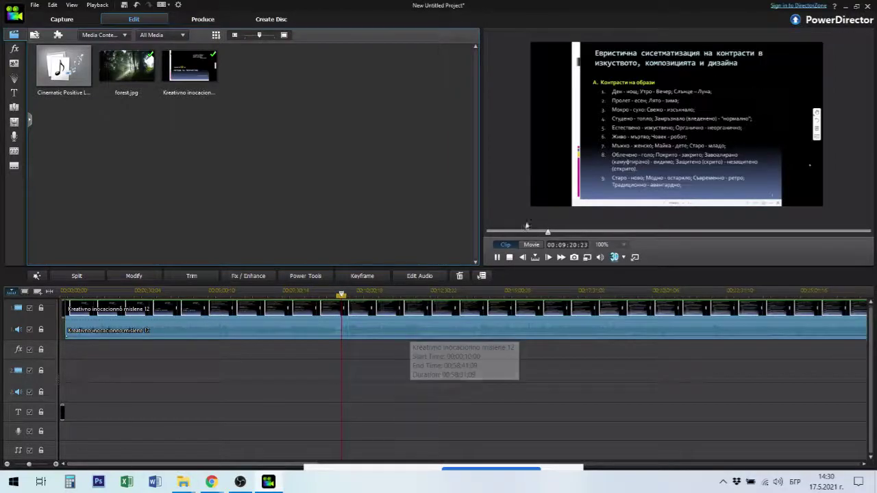
{"action": "left_click", "coordinate": [511, 259]}
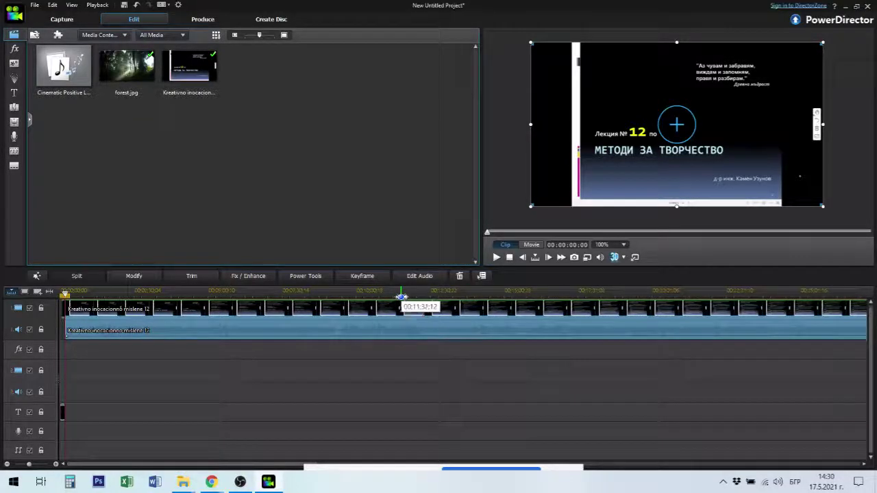
- Scrub back from about 11:22 to 00:09:06, where the Carthago quote slide appears
{"action": "left_click", "coordinate": [401, 304]}
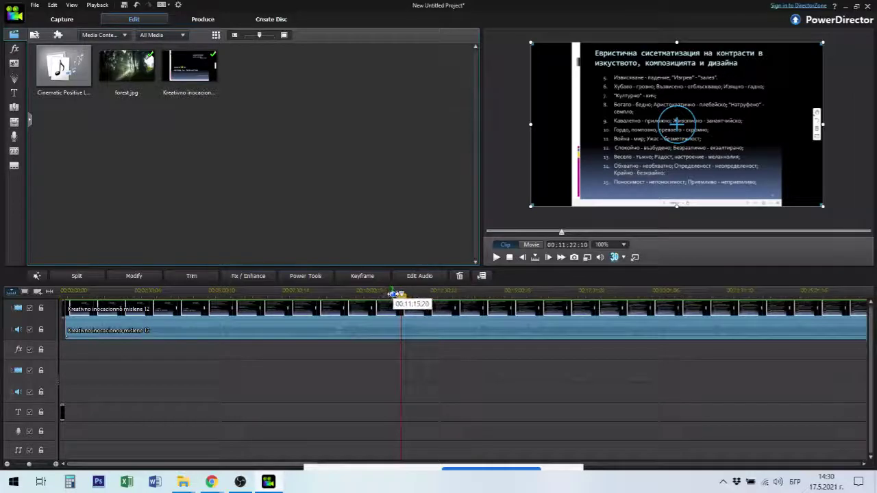
{"action": "left_click_drag", "start_coordinate": [404, 304], "coordinate": [384, 302]}
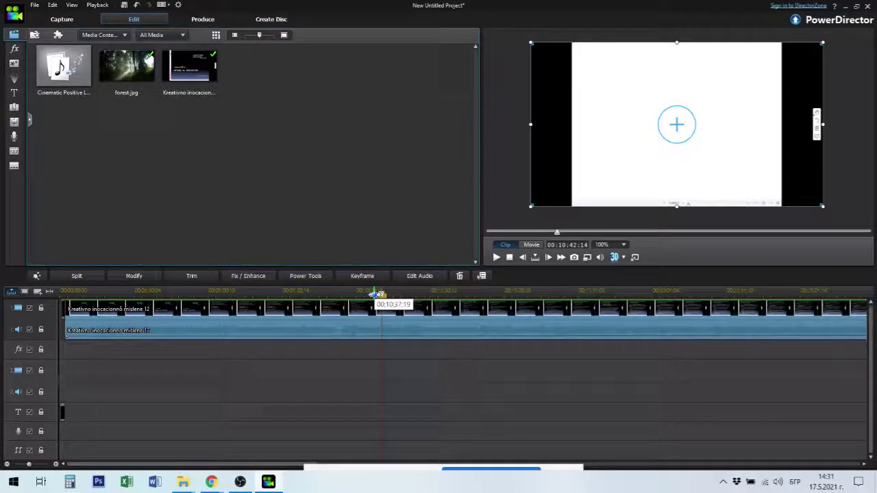
{"action": "left_click", "coordinate": [375, 294]}
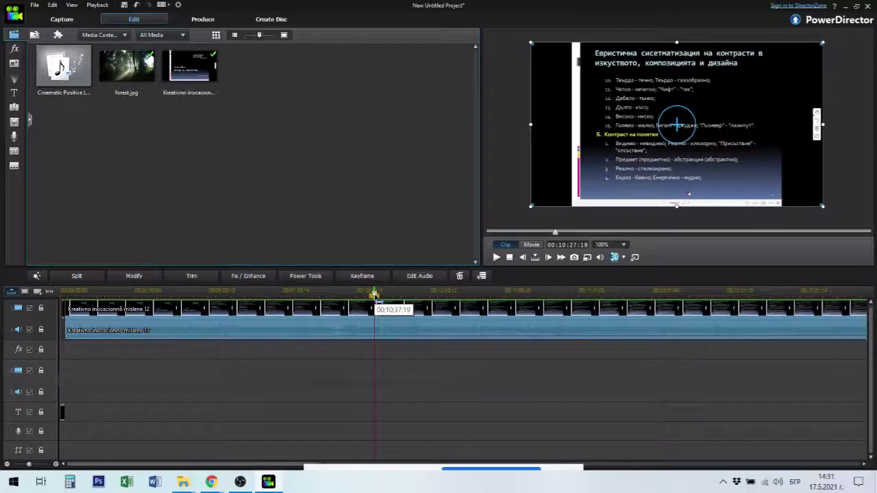
{"action": "left_click", "coordinate": [360, 294]}
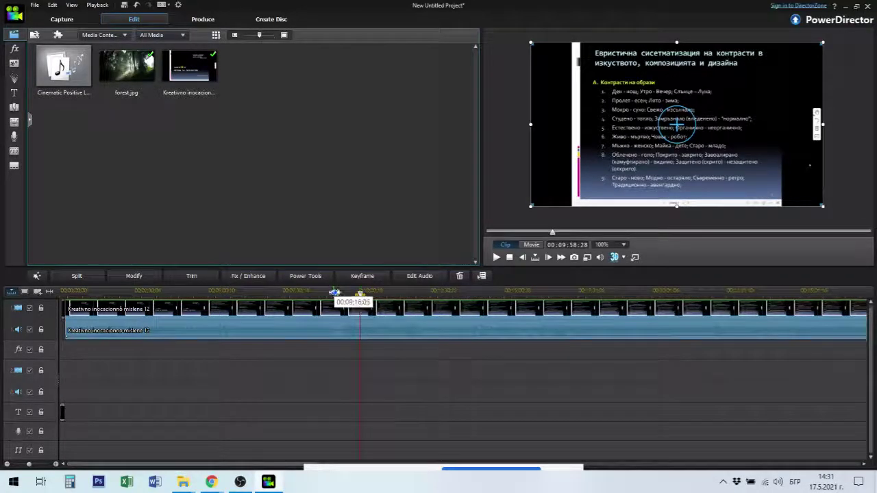
{"action": "left_click", "coordinate": [334, 294]}
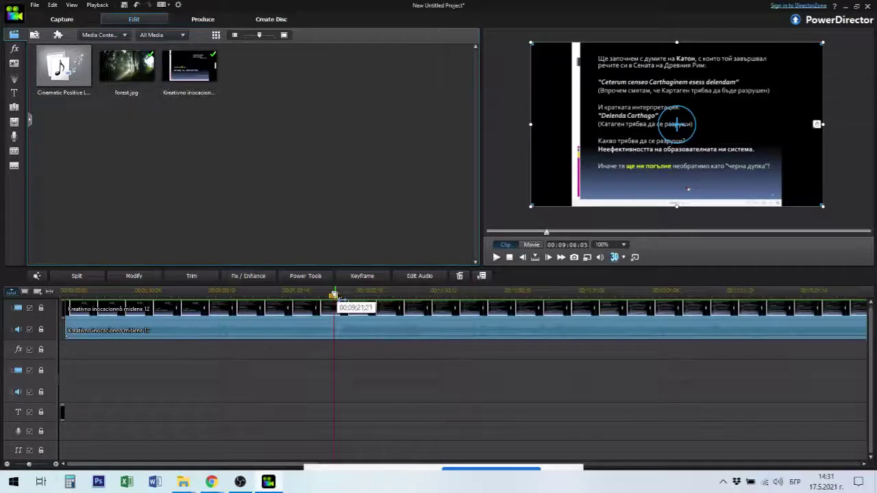
- Step the playhead forward through the lecture clip to 00:09:17:02
{"action": "scroll", "coordinate": [341, 297], "scroll_direction": "up", "scroll_amount": 1}
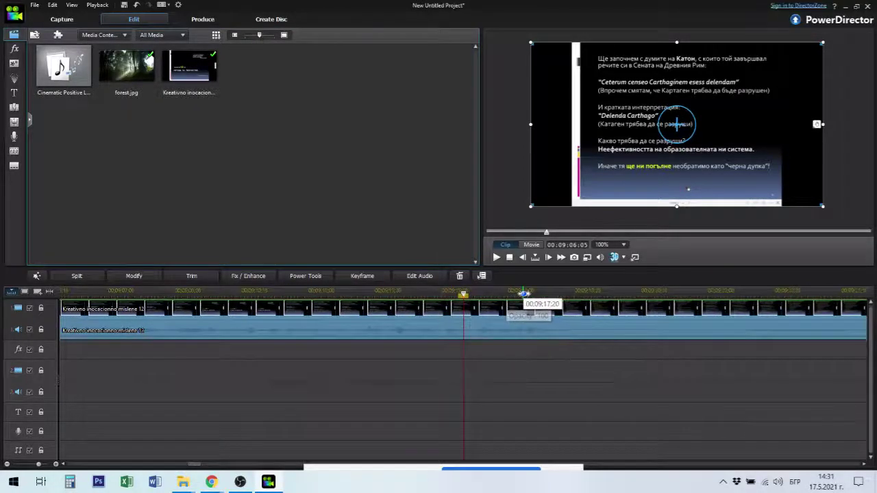
{"action": "left_click", "coordinate": [522, 294]}
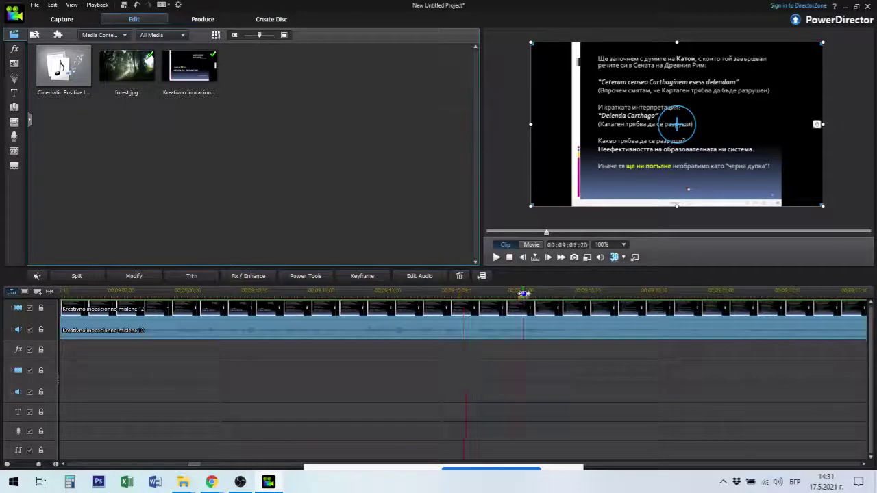
{"action": "left_click", "coordinate": [577, 293]}
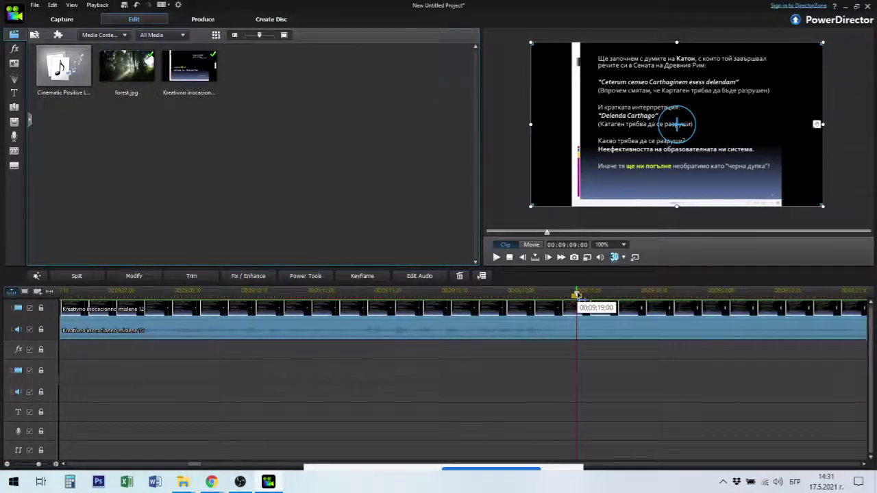
{"action": "left_click", "coordinate": [662, 294]}
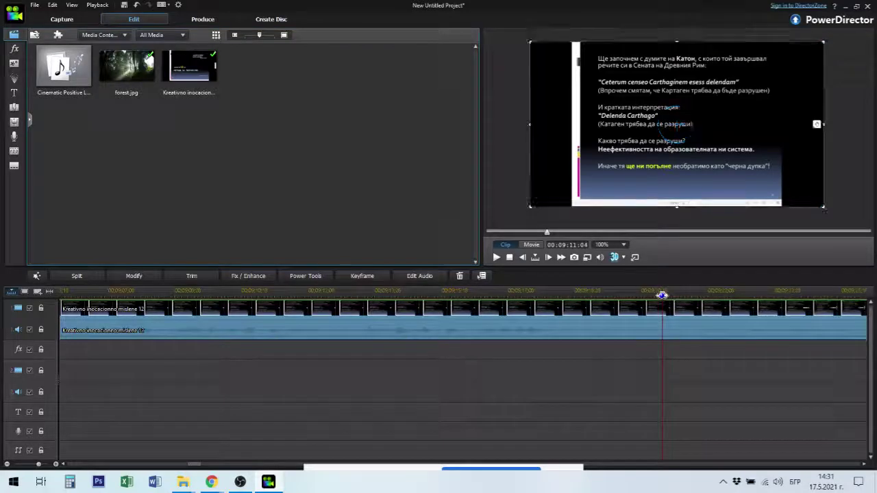
{"action": "left_click", "coordinate": [692, 295]}
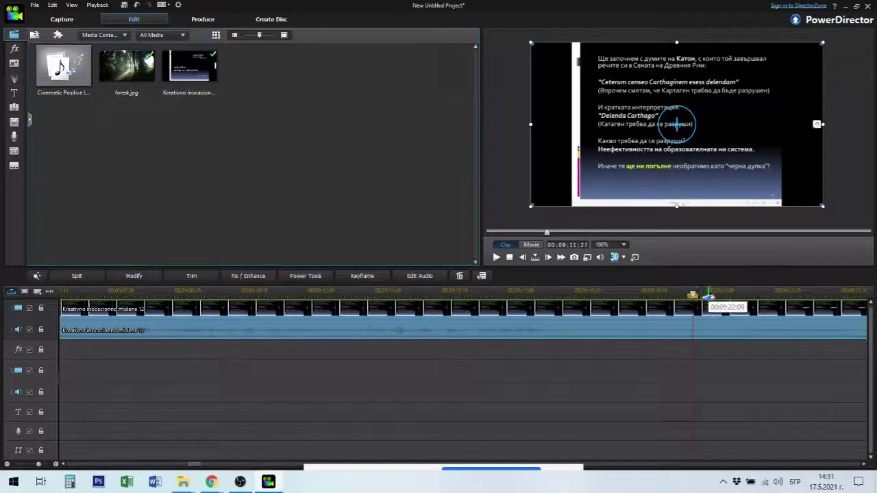
{"action": "left_click", "coordinate": [711, 294]}
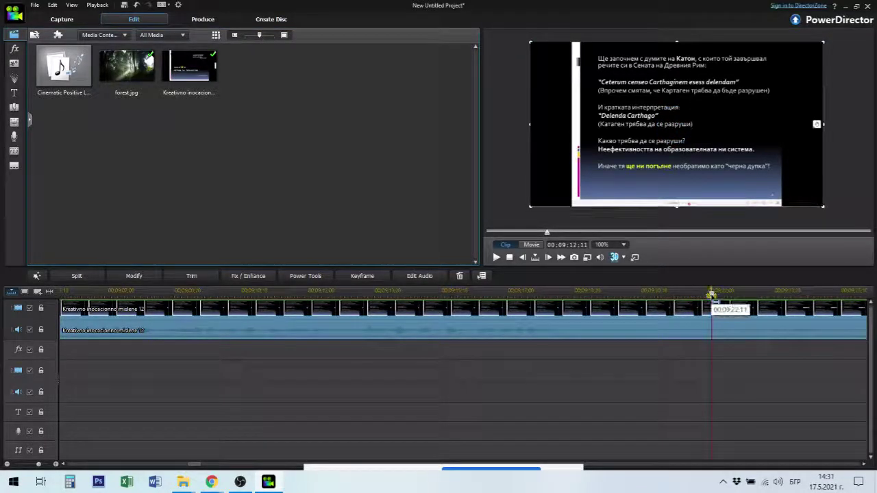
{"action": "left_click", "coordinate": [752, 293]}
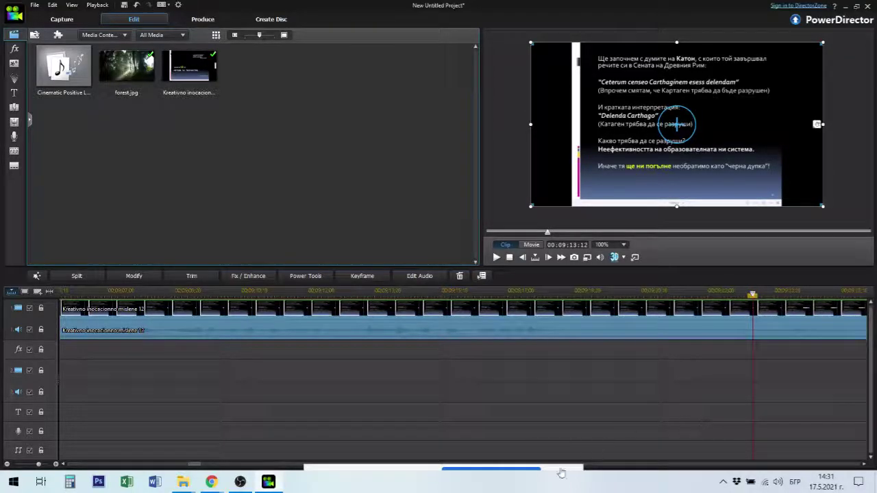
{"action": "left_click_drag", "start_coordinate": [188, 464], "coordinate": [202, 467]}
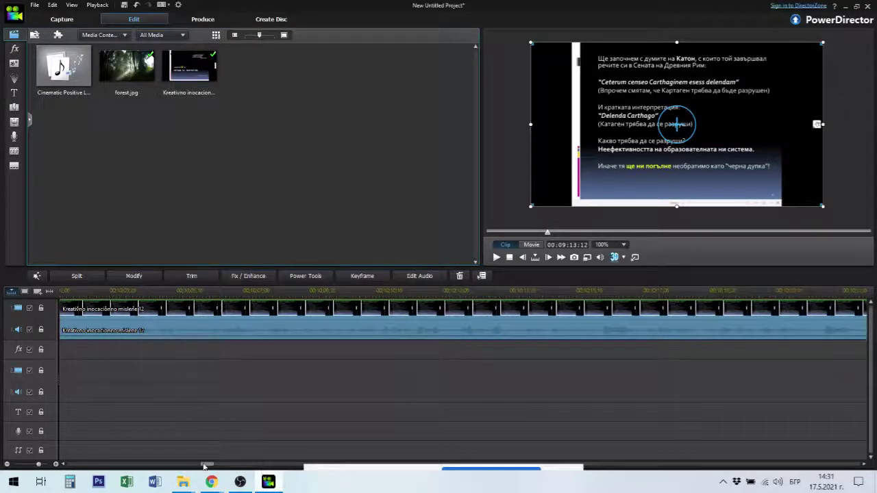
{"action": "left_click_drag", "start_coordinate": [204, 466], "coordinate": [194, 467]}
{"action": "scroll", "coordinate": [548, 322], "scroll_direction": "up", "scroll_amount": 2}
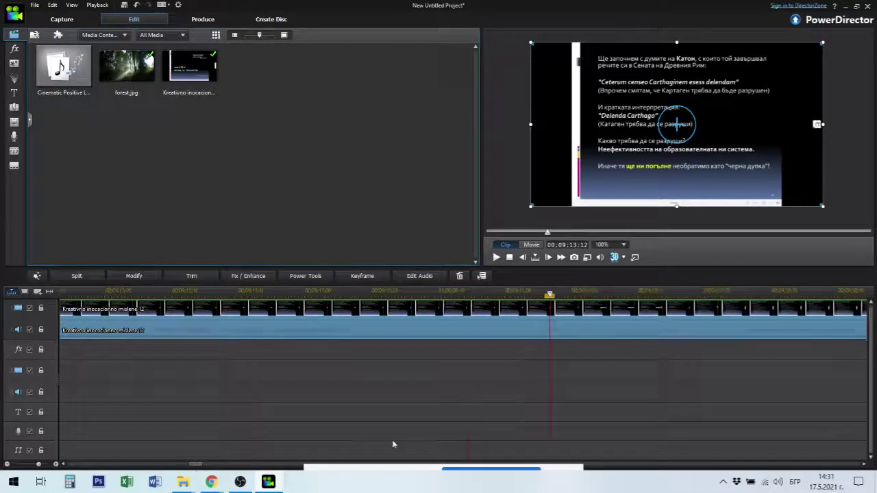
{"action": "left_click", "coordinate": [661, 293]}
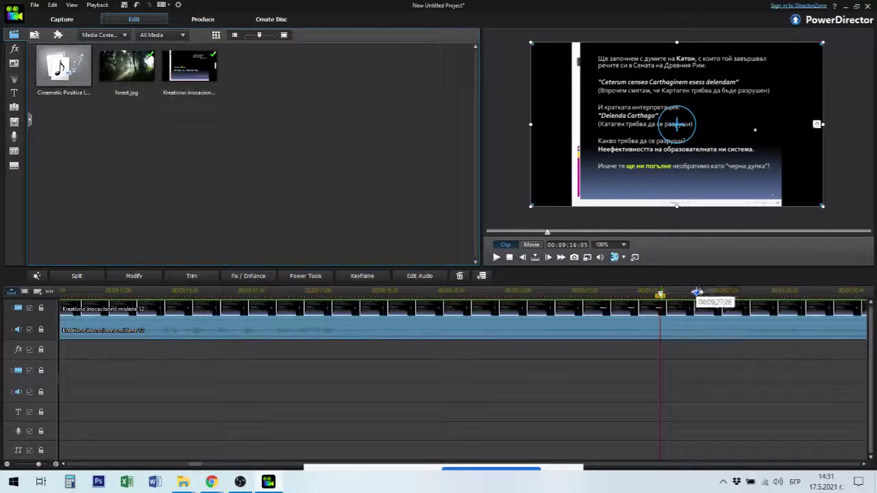
{"action": "left_click", "coordinate": [696, 294]}
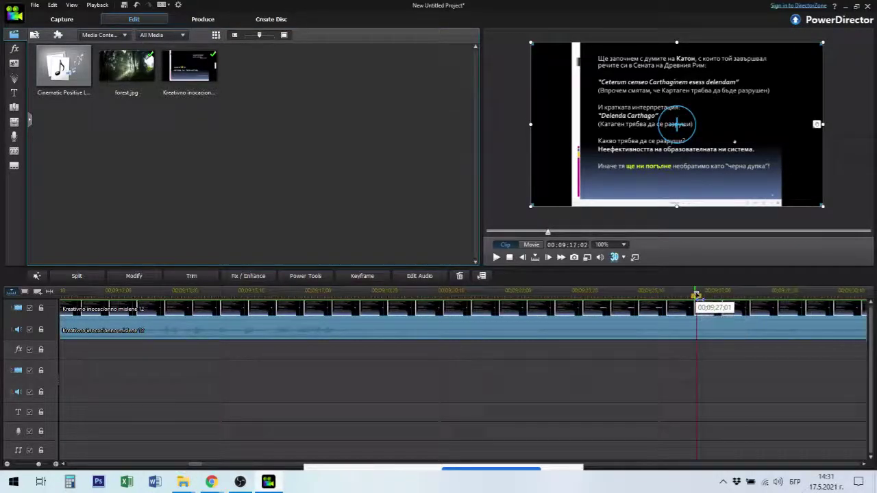
- Split the selected lecture clip at 00:09:17:02
{"action": "left_click", "coordinate": [78, 277]}
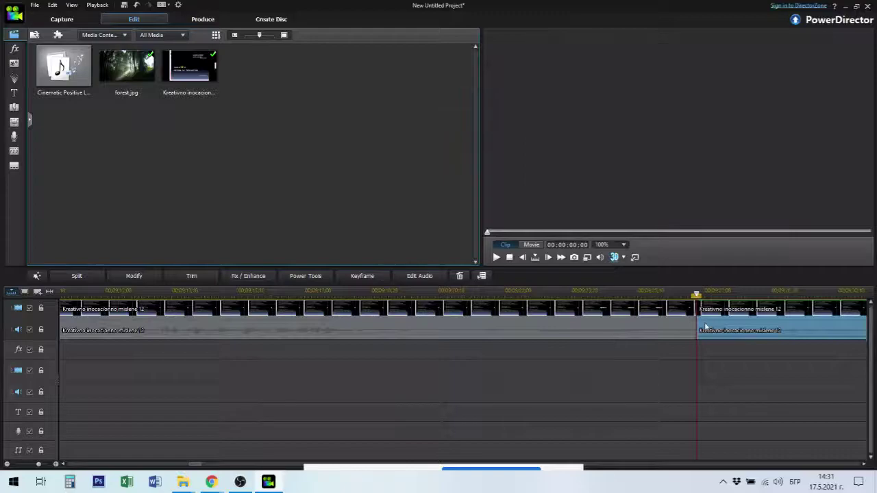
{"action": "mouse_move", "coordinate": [726, 322]}
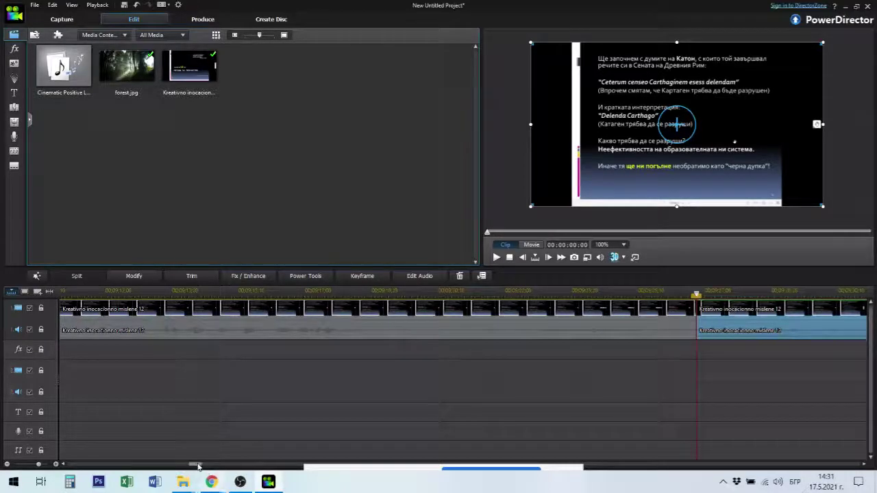
{"action": "mouse_move", "coordinate": [196, 464]}
{"action": "left_mouse_down"}
{"action": "mouse_move", "coordinate": [206, 466]}
{"action": "mouse_move", "coordinate": [196, 464]}
{"action": "left_mouse_up"}
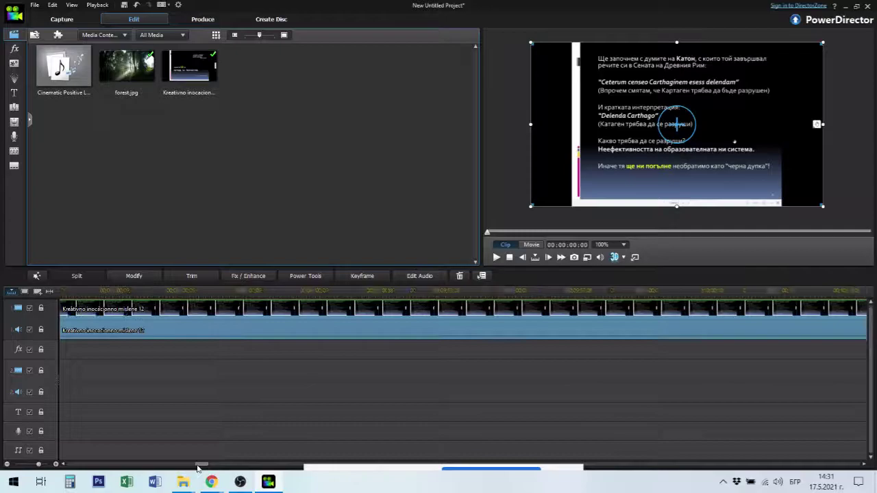
- Place the playhead at 00:09:38:22 and split the later lecture part there
{"action": "left_click", "coordinate": [211, 294]}
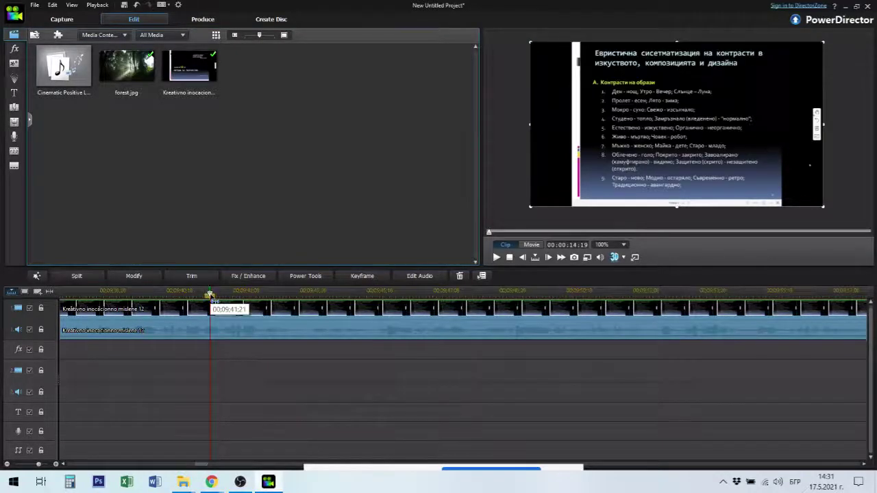
{"action": "left_click", "coordinate": [159, 293]}
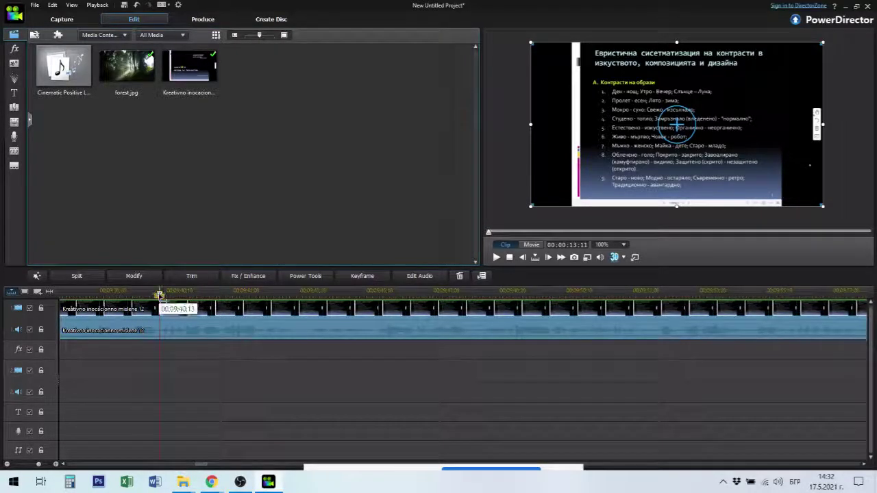
{"action": "left_click", "coordinate": [114, 293]}
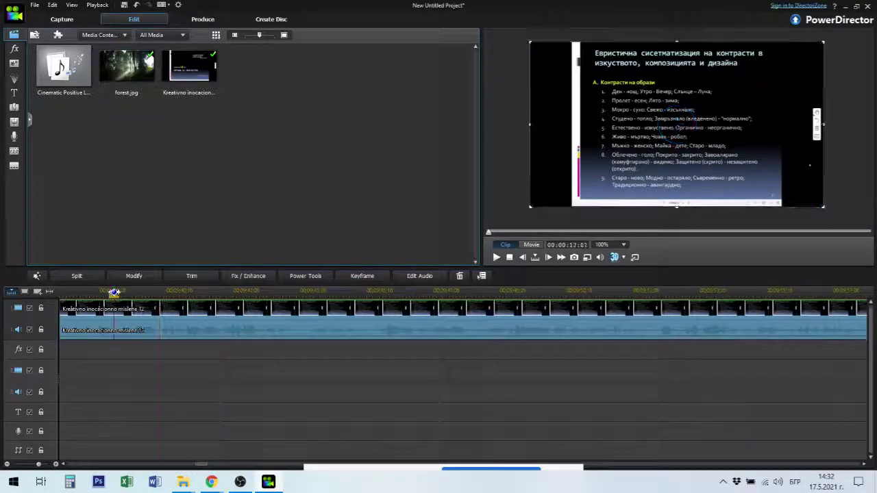
{"action": "left_click", "coordinate": [91, 293]}
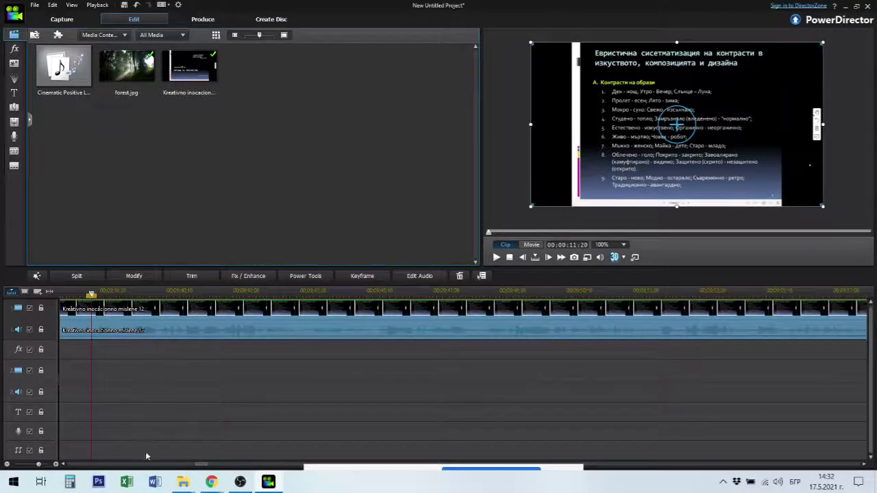
{"action": "left_click_drag", "start_coordinate": [203, 465], "coordinate": [198, 465]}
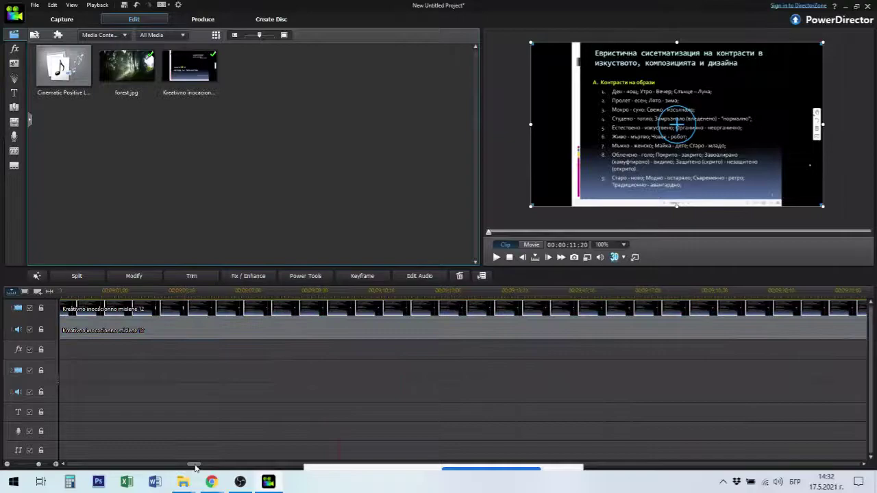
{"action": "left_click", "coordinate": [77, 276]}
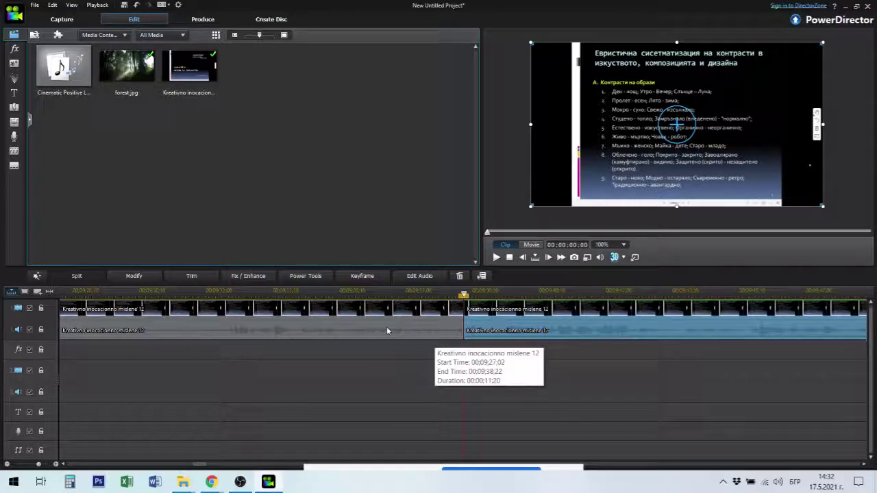
{"action": "scroll", "coordinate": [386, 327], "scroll_direction": "down", "scroll_amount": 3}
{"action": "scroll", "coordinate": [386, 330], "scroll_direction": "up", "scroll_amount": 3}
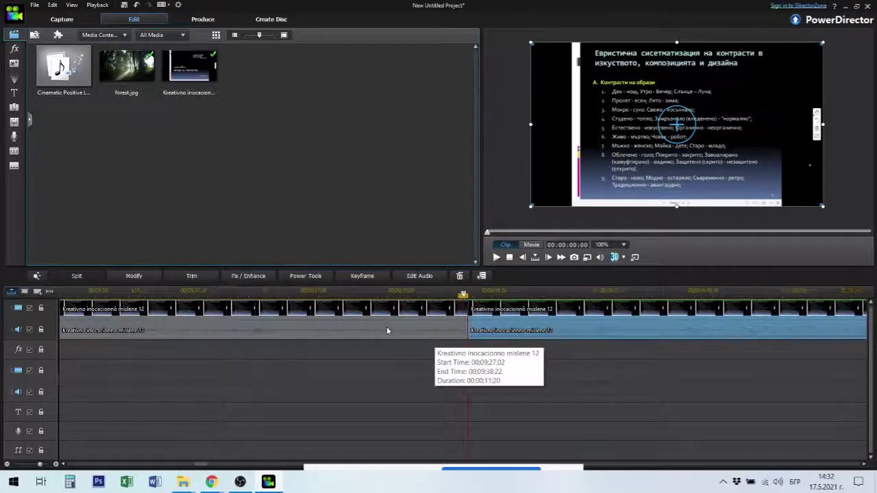
{"action": "scroll", "coordinate": [386, 326], "scroll_direction": "up", "scroll_amount": 1}
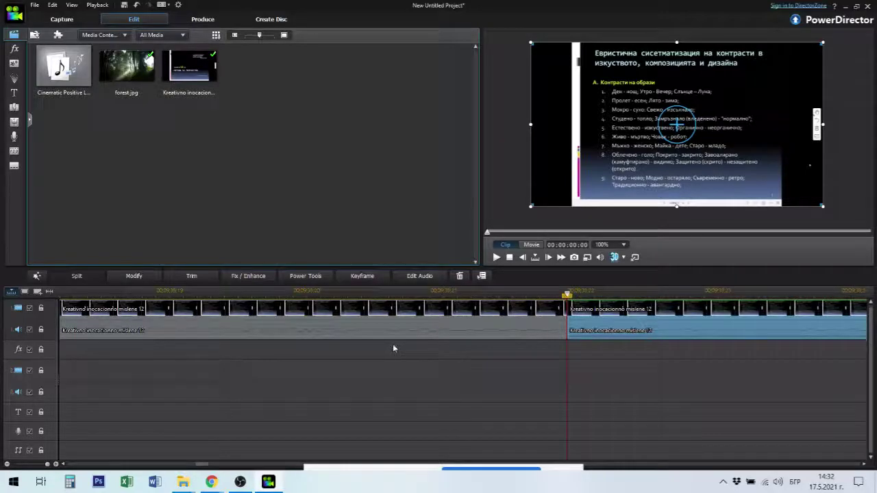
{"action": "scroll", "coordinate": [571, 330], "scroll_direction": "down", "scroll_amount": 2}
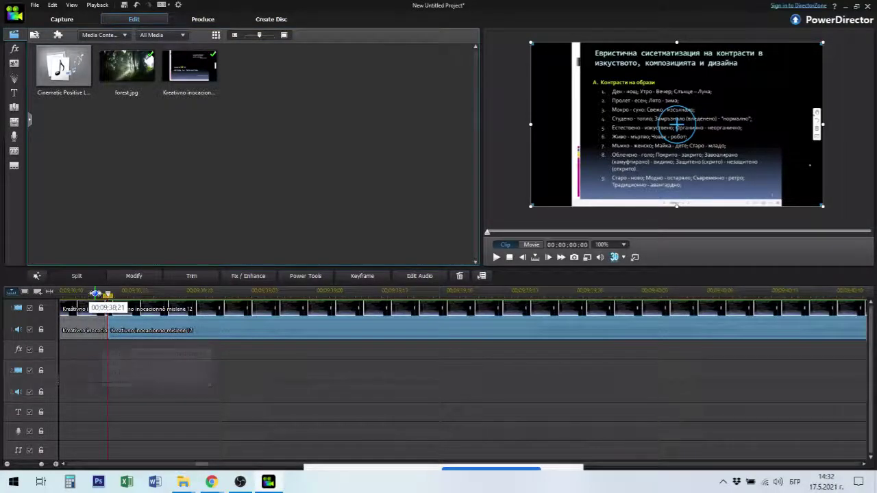
- Select the 11-second piece running from 00:09:27:02 to 00:09:38:22
{"action": "left_click", "coordinate": [94, 307]}
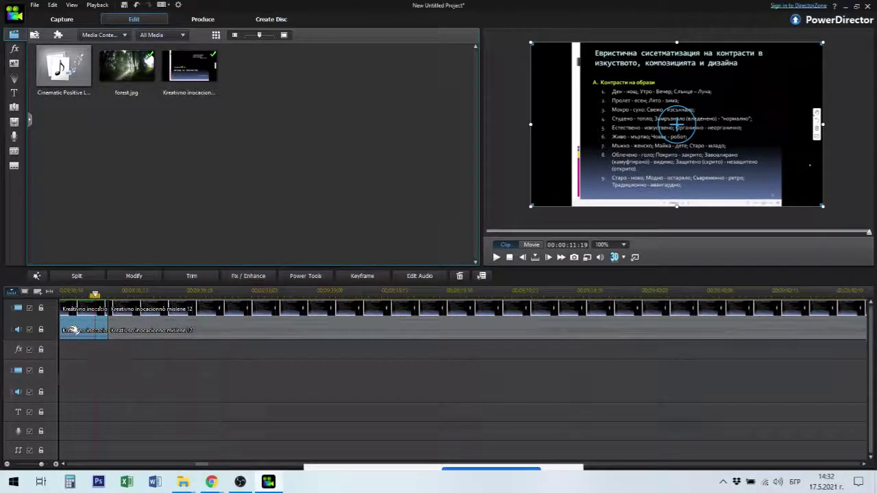
{"action": "scroll", "coordinate": [214, 350], "scroll_direction": "up", "scroll_amount": 1}
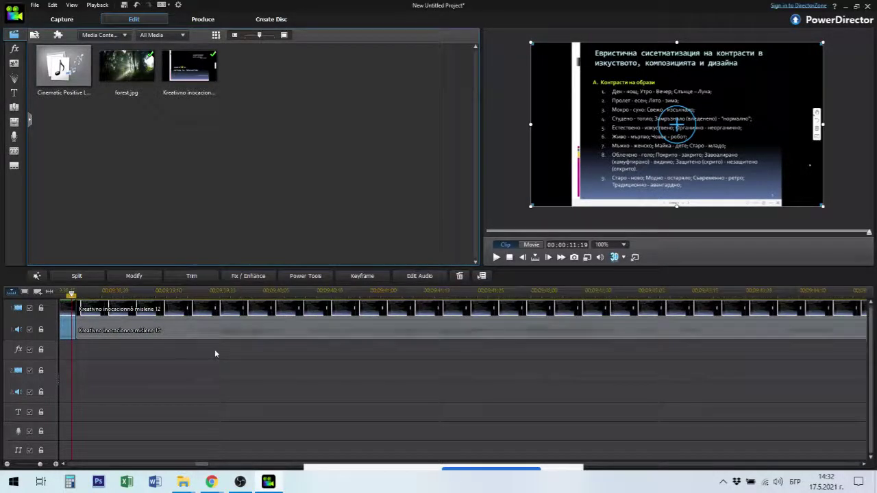
{"action": "scroll", "coordinate": [214, 349], "scroll_direction": "up", "scroll_amount": 1}
{"action": "scroll", "coordinate": [215, 350], "scroll_direction": "up", "scroll_amount": 1}
{"action": "scroll", "coordinate": [216, 355], "scroll_direction": "up", "scroll_amount": 1}
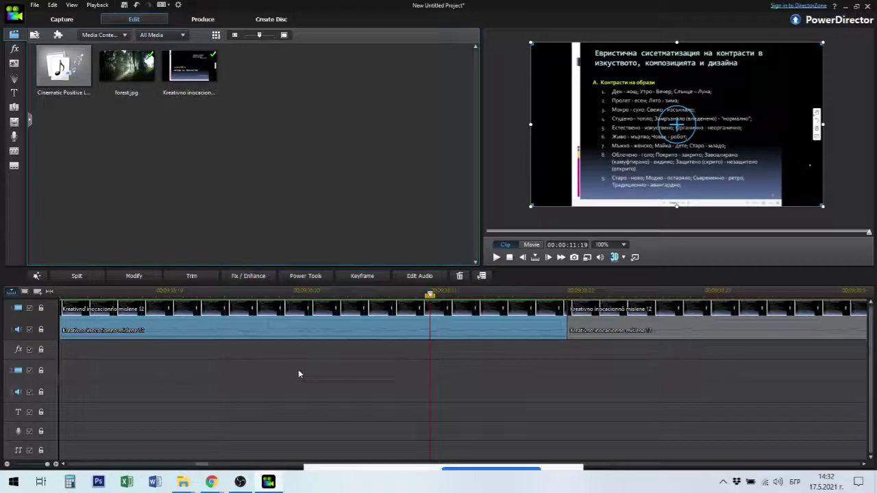
{"action": "left_click", "coordinate": [431, 295]}
{"action": "left_click", "coordinate": [409, 327]}
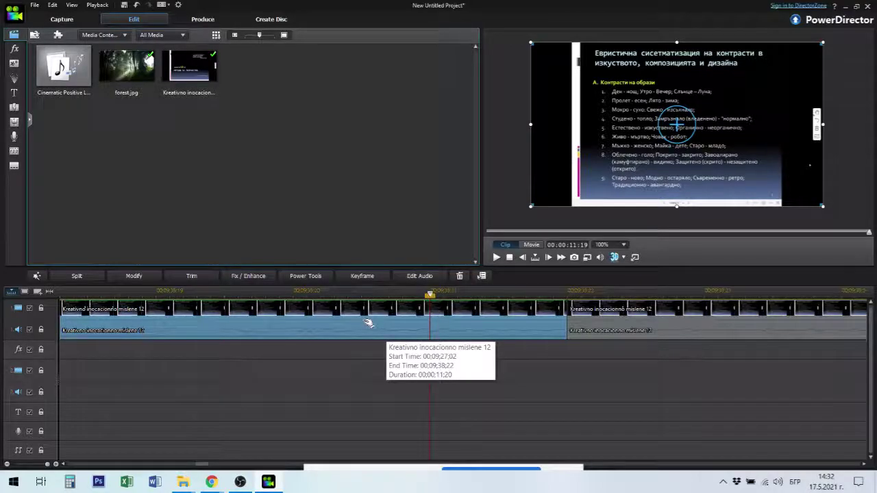
{"action": "left_click_drag", "start_coordinate": [202, 468], "coordinate": [196, 465]}
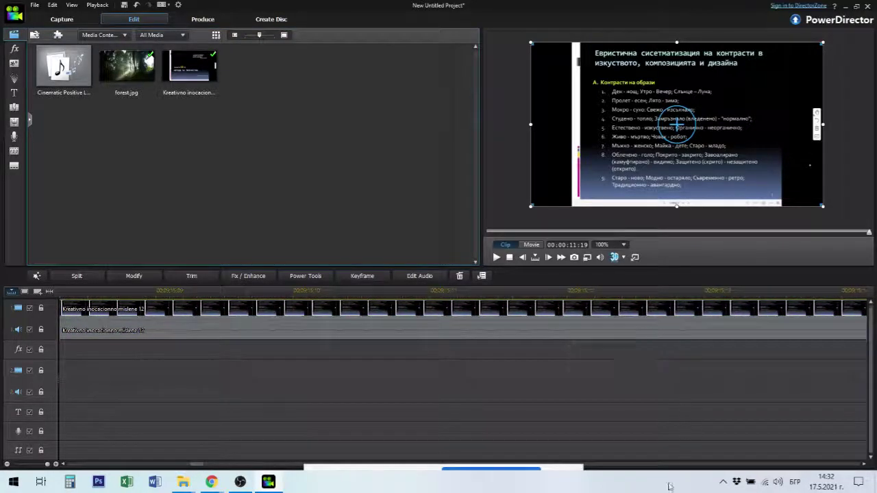
{"action": "left_click_drag", "start_coordinate": [198, 467], "coordinate": [199, 466]}
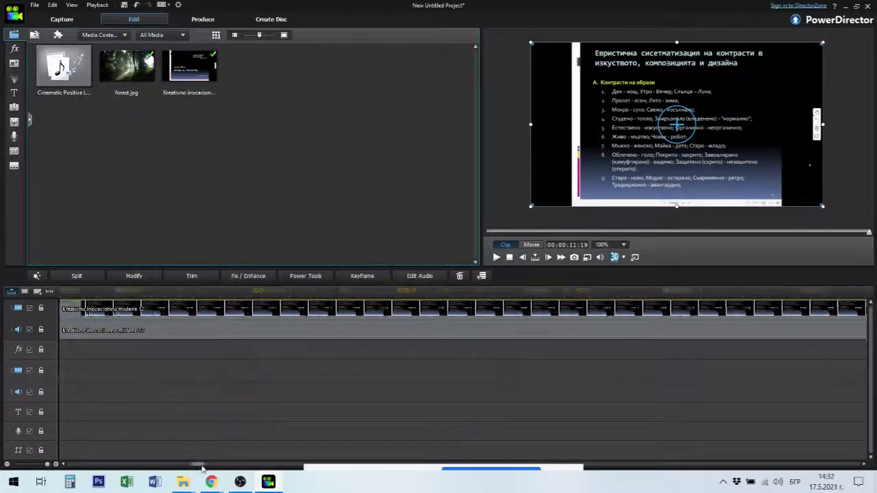
- Delete the 11-second piece using 'Remove and Move All Timeline Clips After Removed Clip'
{"action": "right_click", "coordinate": [288, 330]}
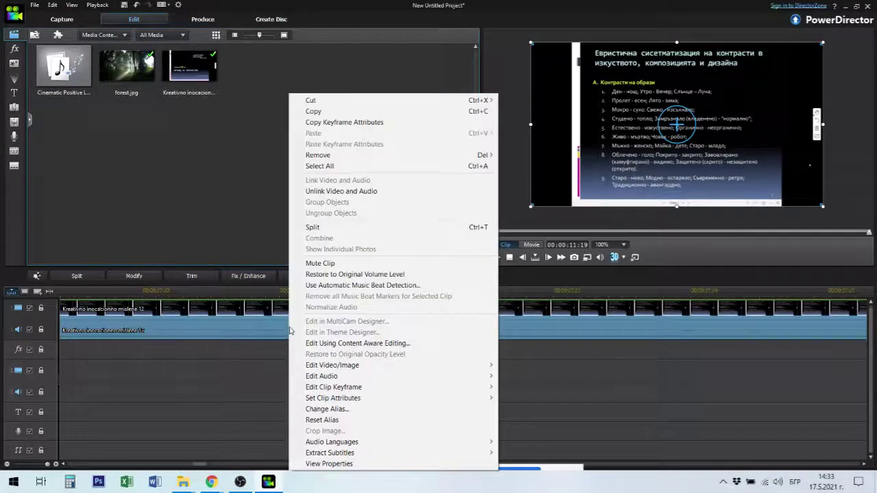
{"action": "left_click", "coordinate": [281, 331]}
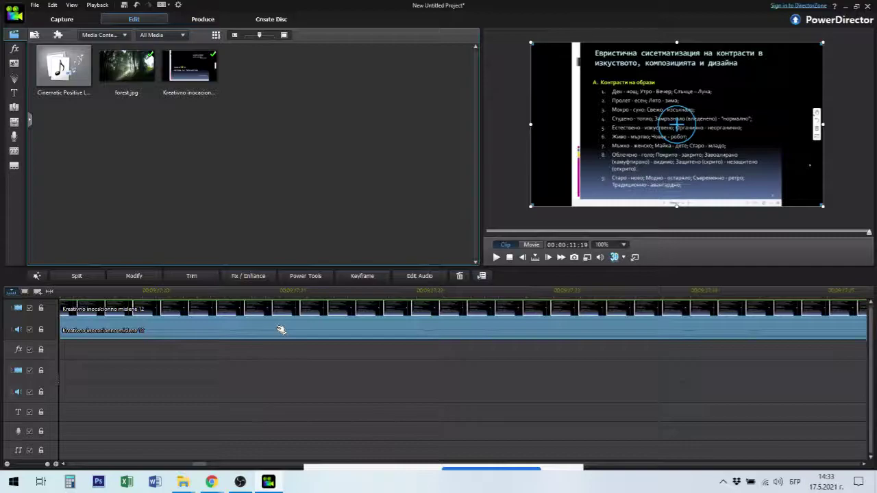
{"action": "key", "text": "Delete"}
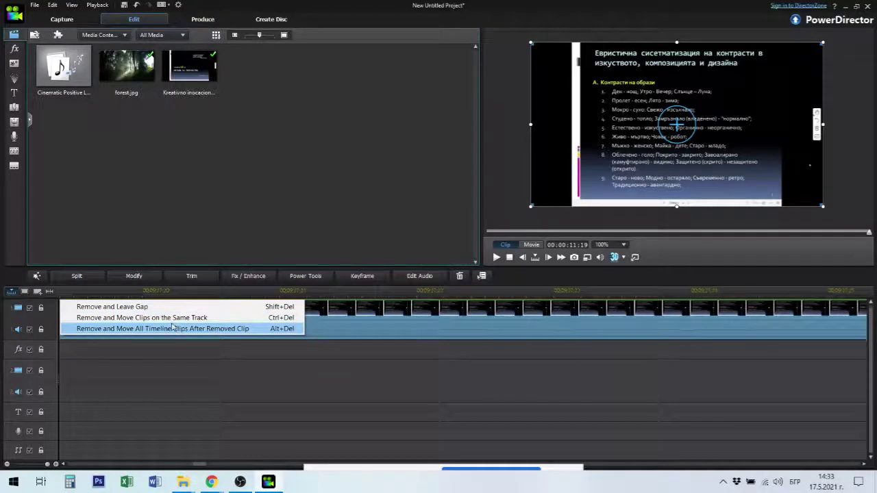
{"action": "left_click", "coordinate": [175, 330]}
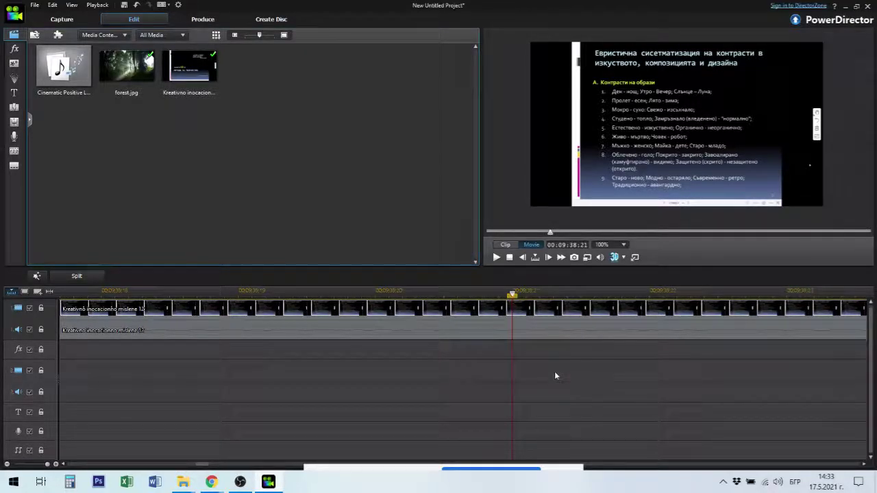
{"action": "mouse_move", "coordinate": [566, 337]}
{"action": "left_mouse_down"}
{"action": "mouse_move", "coordinate": [591, 395]}
{"action": "mouse_move", "coordinate": [659, 389]}
{"action": "left_mouse_up"}
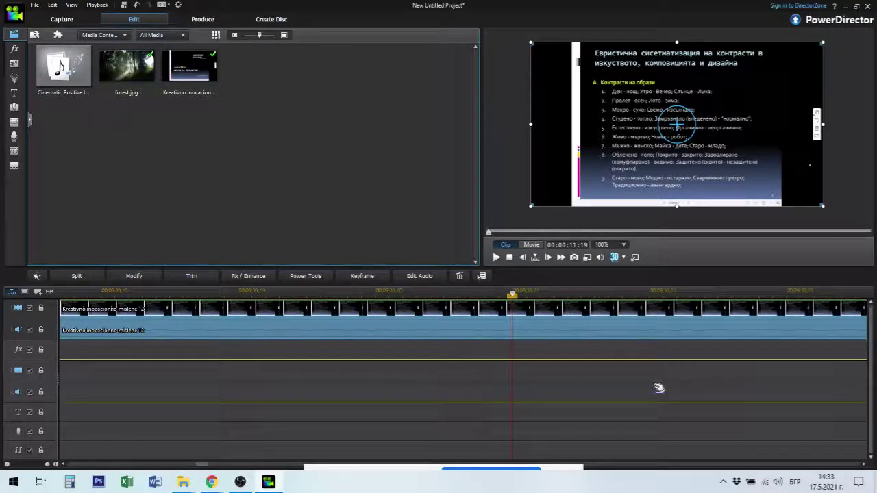
{"action": "left_click_drag", "start_coordinate": [658, 389], "coordinate": [519, 383]}
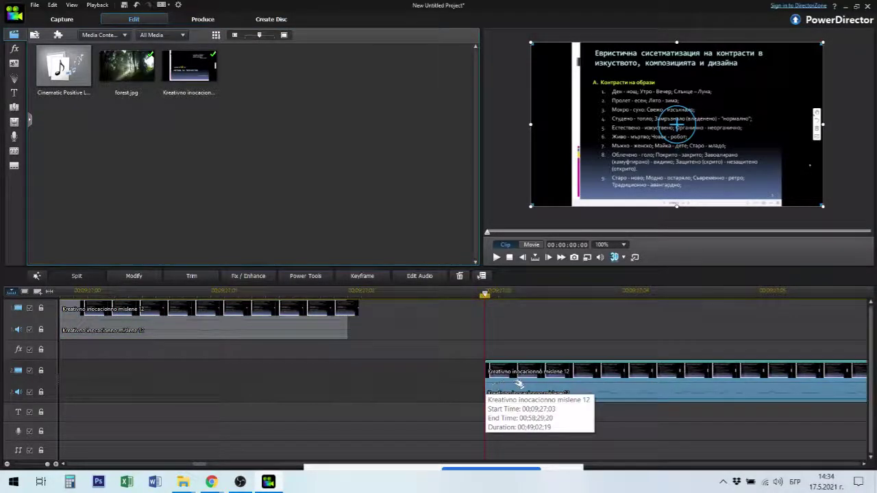
{"action": "left_click_drag", "start_coordinate": [519, 383], "coordinate": [432, 372]}
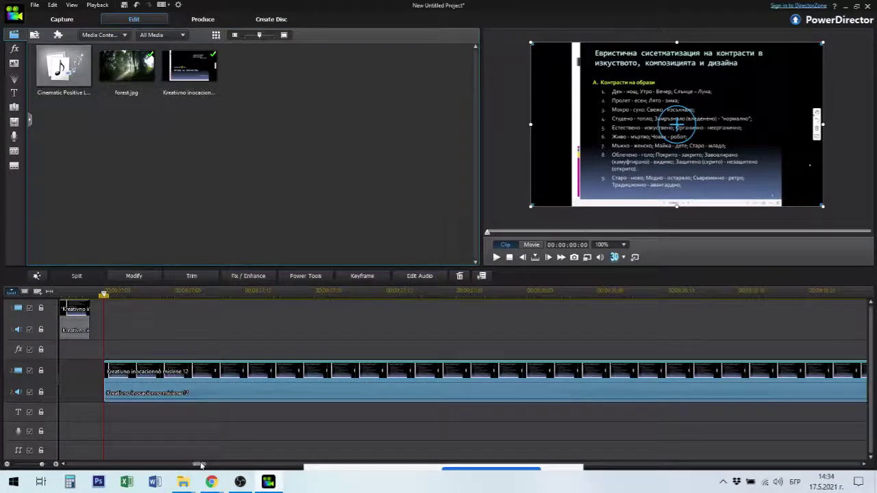
{"action": "left_click_drag", "start_coordinate": [201, 465], "coordinate": [197, 467]}
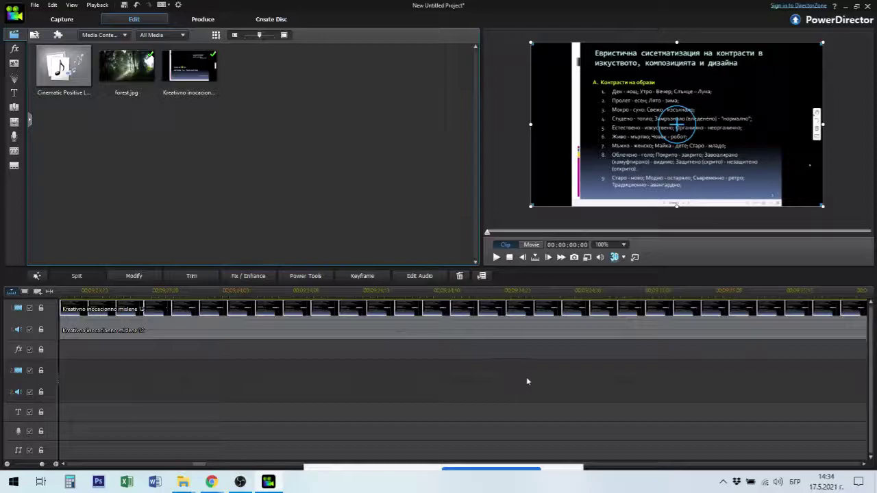
{"action": "left_click", "coordinate": [555, 378]}
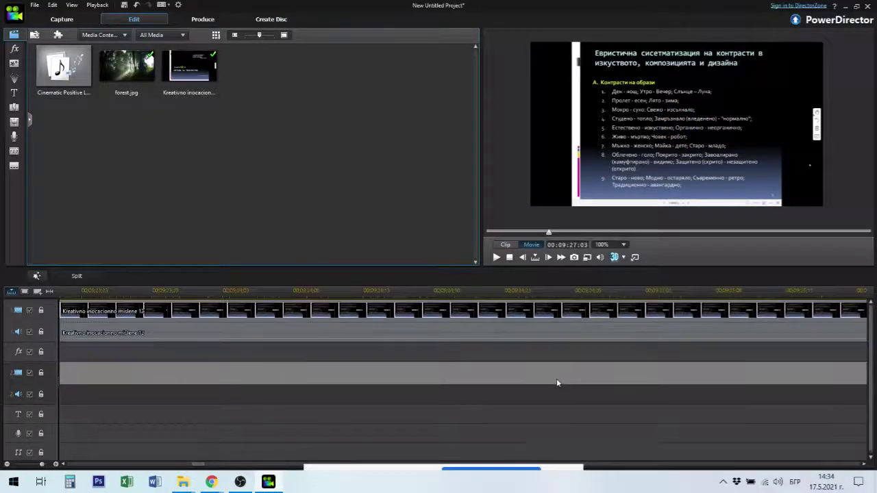
{"action": "key", "text": "ctrl+v"}
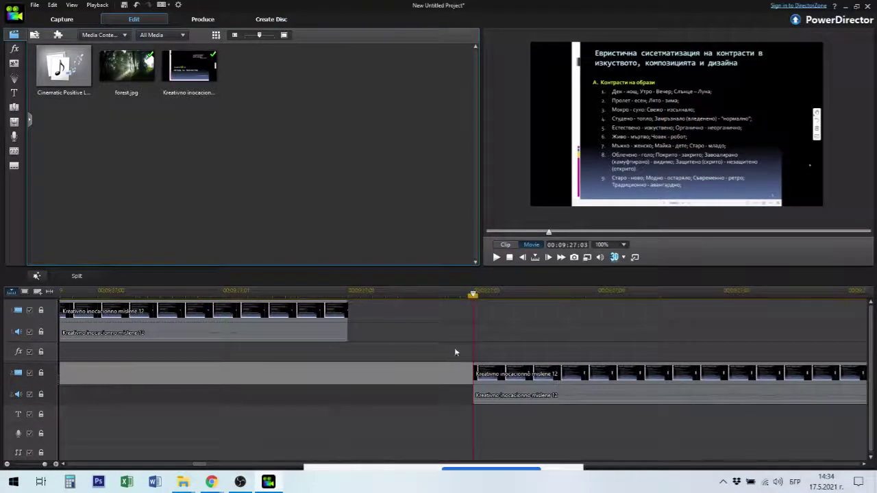
{"action": "left_click", "coordinate": [526, 397]}
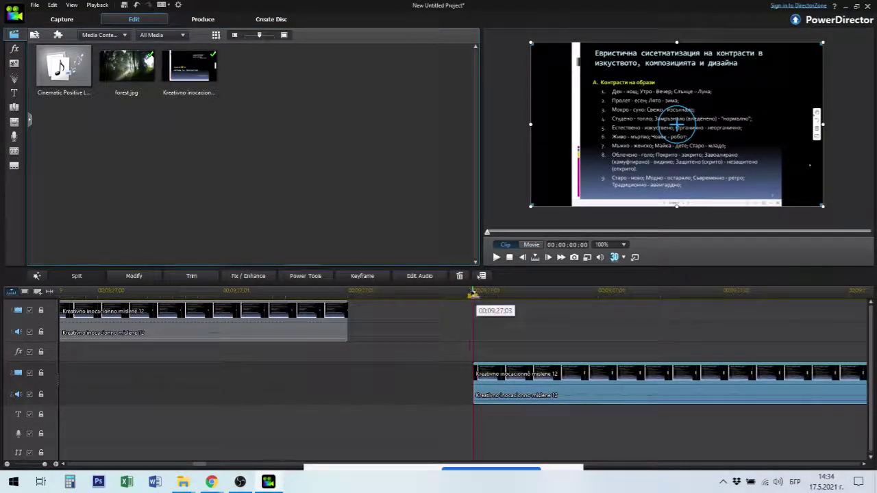
{"action": "left_click", "coordinate": [447, 300]}
{"action": "left_click", "coordinate": [360, 294]}
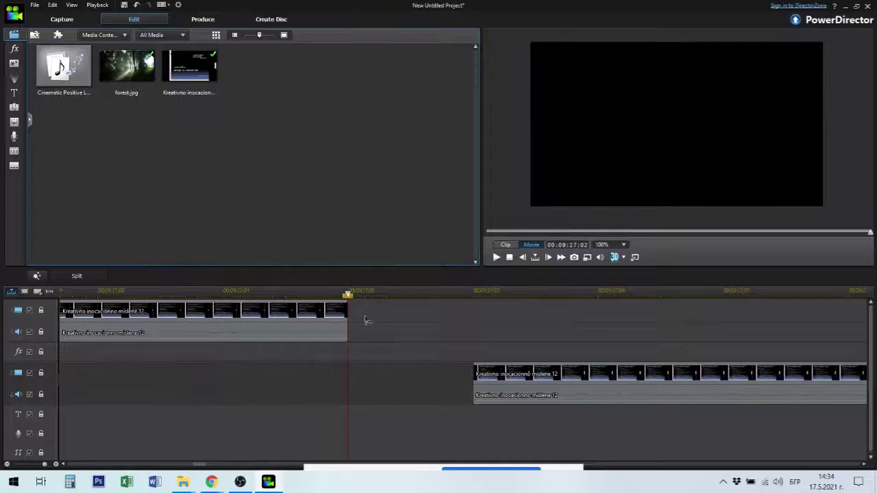
{"action": "left_click", "coordinate": [343, 323]}
{"action": "left_click", "coordinate": [487, 394]}
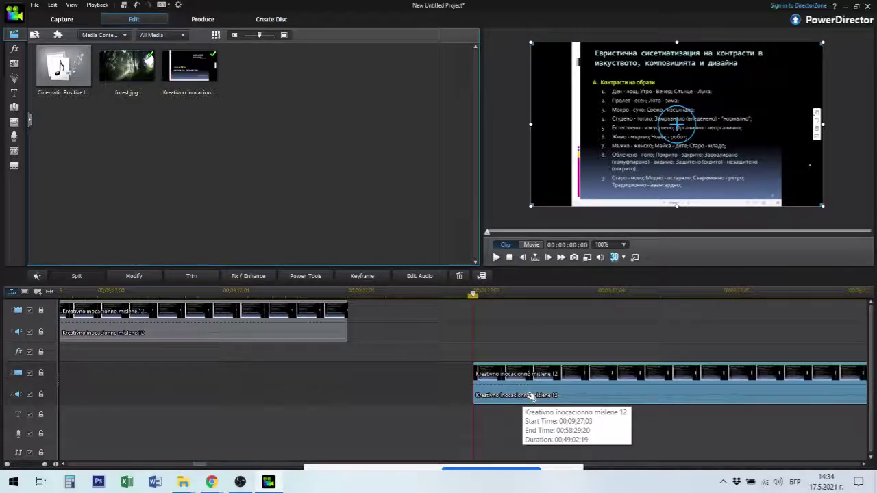
{"action": "left_click", "coordinate": [509, 353]}
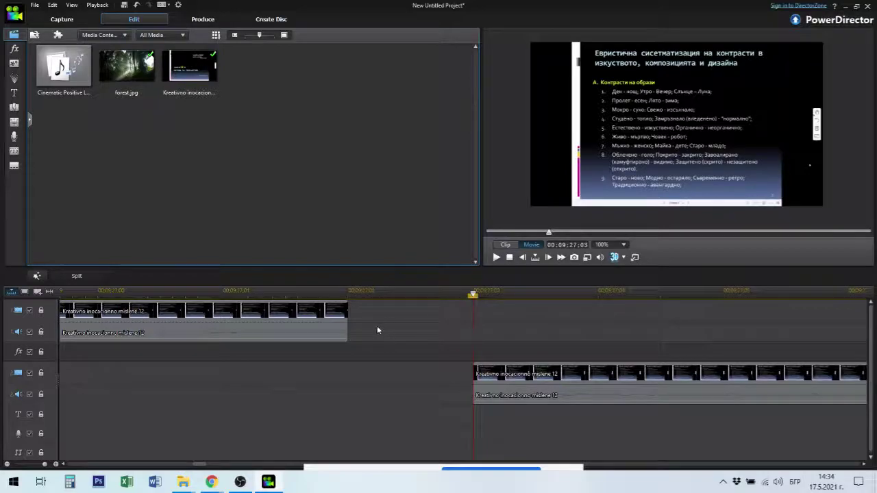
{"action": "left_click", "coordinate": [343, 330]}
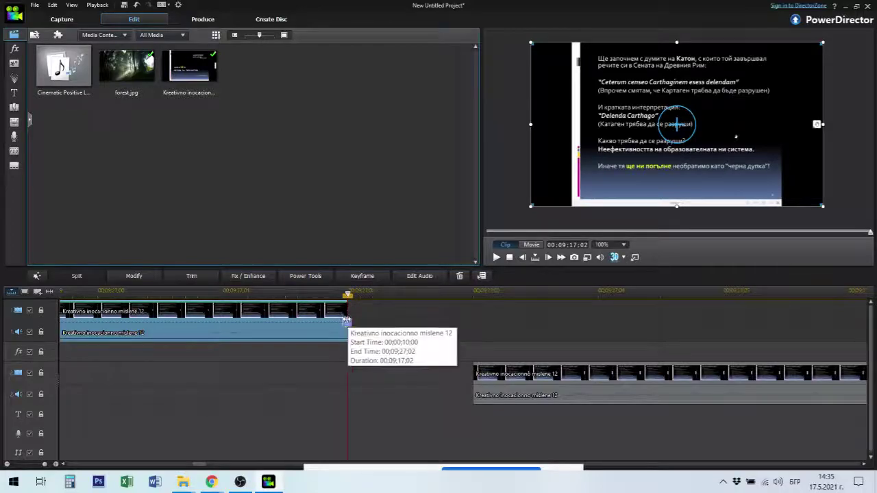
{"action": "left_click", "coordinate": [491, 376]}
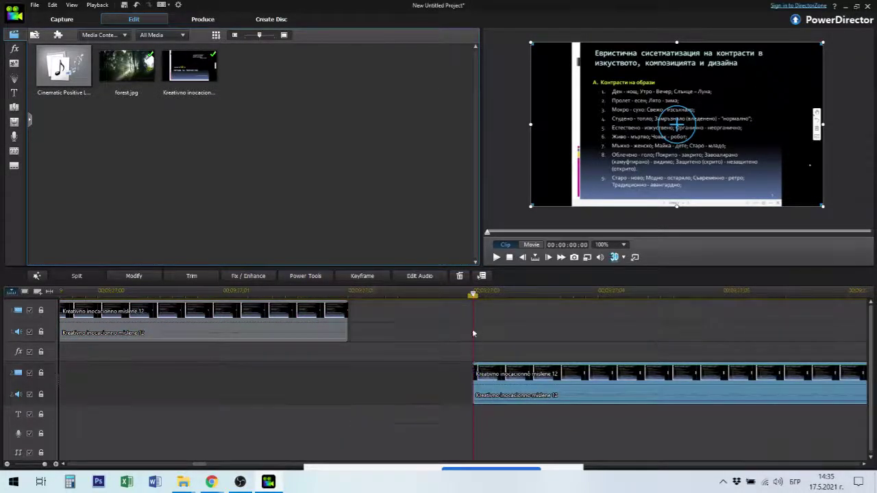
{"action": "left_click", "coordinate": [391, 307]}
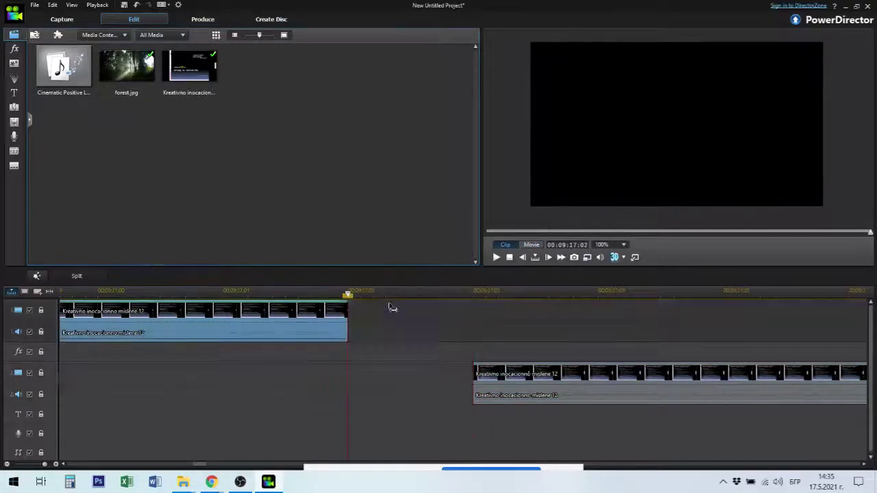
{"action": "left_click", "coordinate": [483, 387]}
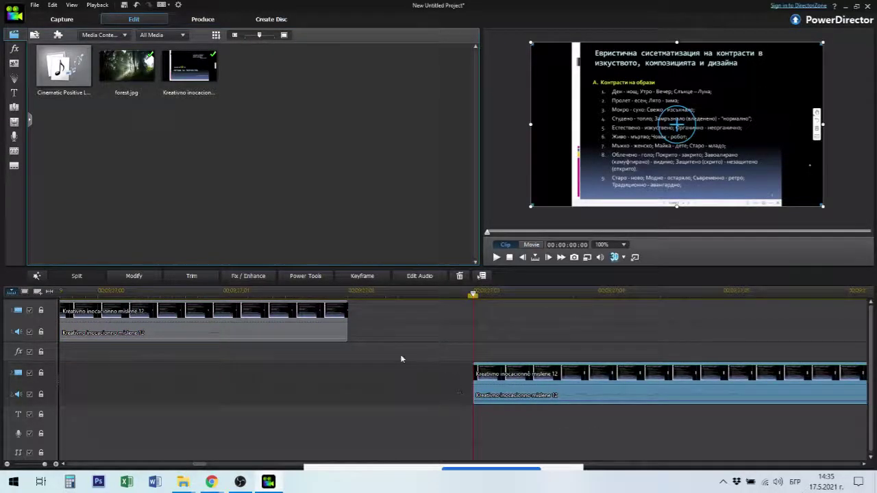
{"action": "left_click", "coordinate": [377, 348]}
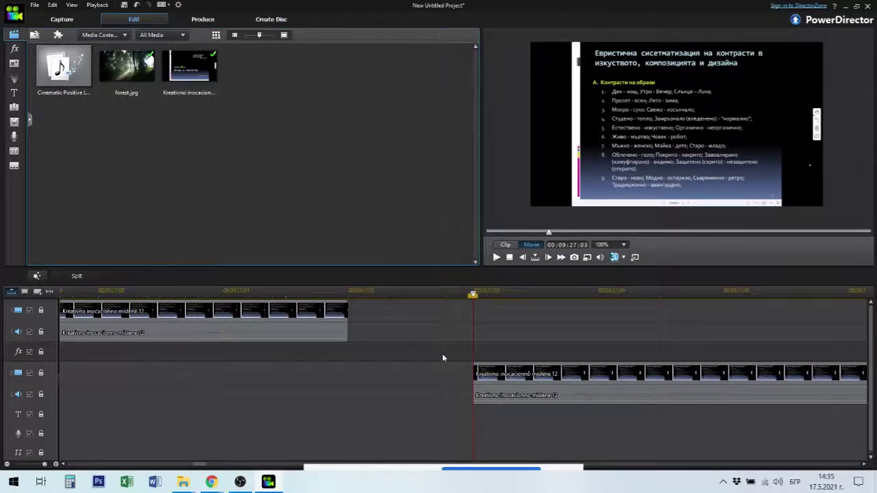
- Browse the NewBlue Essentials effect categories, then switch to the Particle Room's Cards template
{"action": "left_click", "coordinate": [15, 50]}
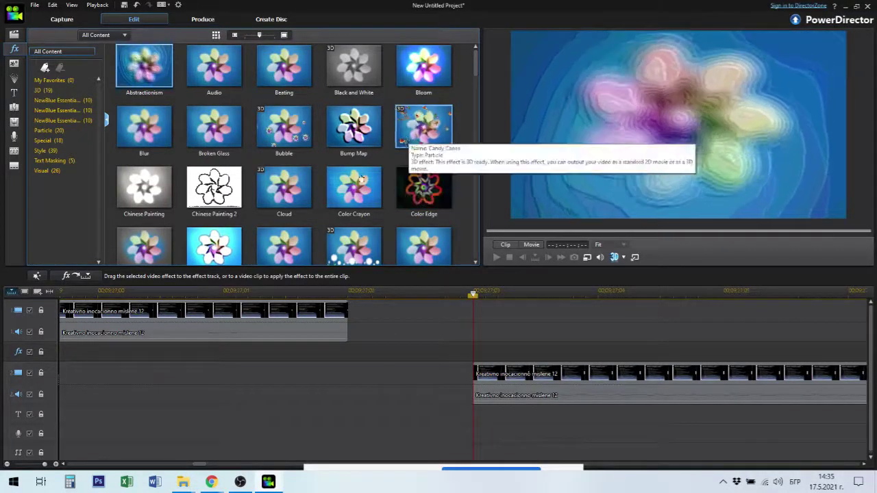
{"action": "left_click", "coordinate": [69, 100]}
{"action": "left_click", "coordinate": [69, 110]}
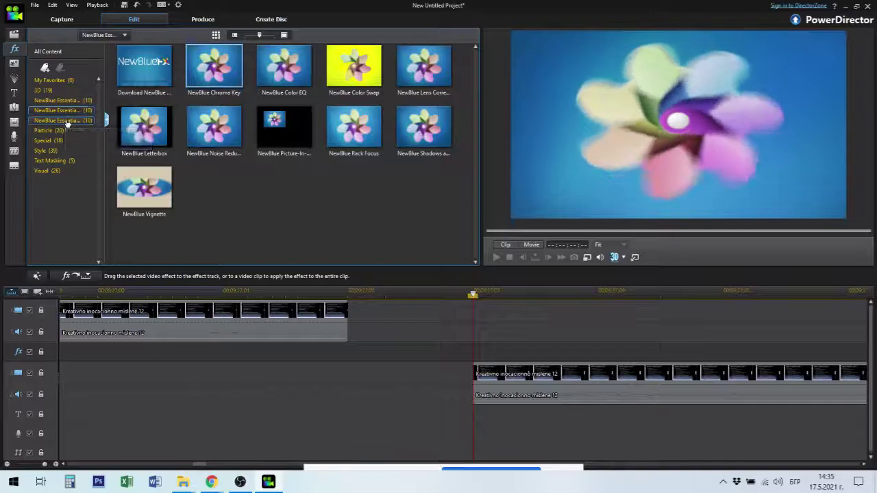
{"action": "left_click", "coordinate": [65, 120]}
{"action": "left_click", "coordinate": [286, 128]}
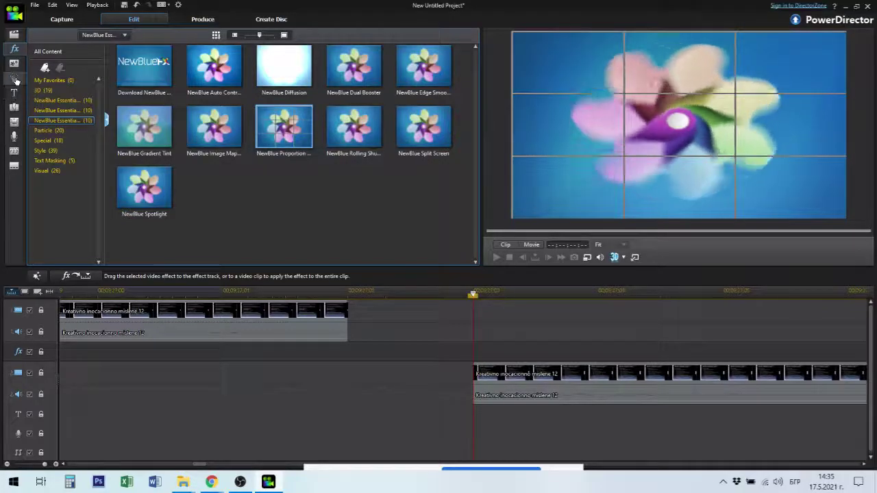
{"action": "left_click", "coordinate": [14, 79]}
{"action": "left_click", "coordinate": [214, 67]}
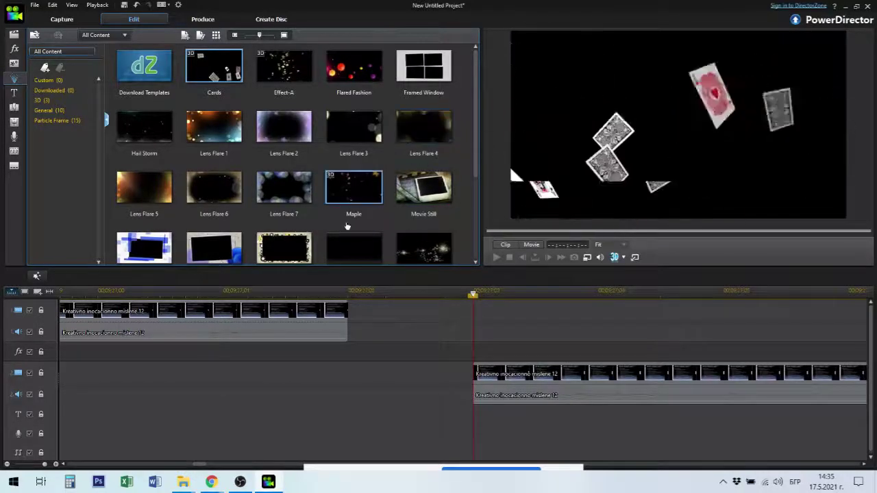
{"action": "left_click", "coordinate": [349, 189]}
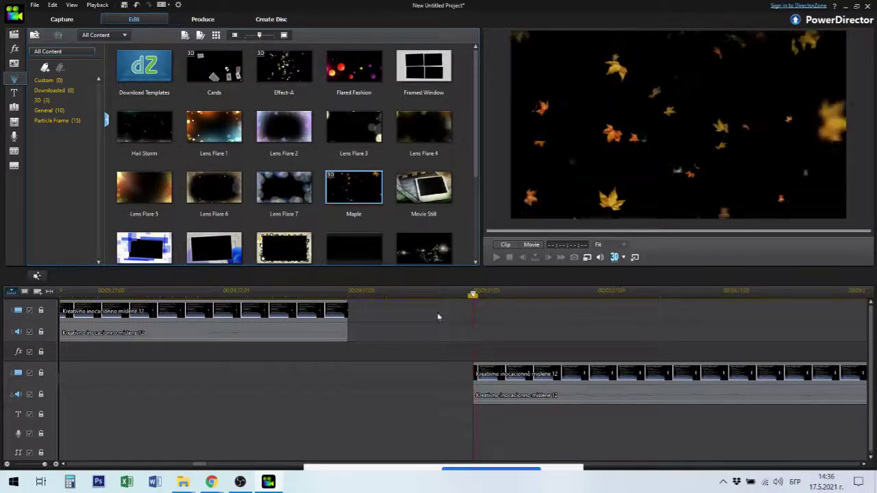
{"action": "left_click", "coordinate": [425, 193]}
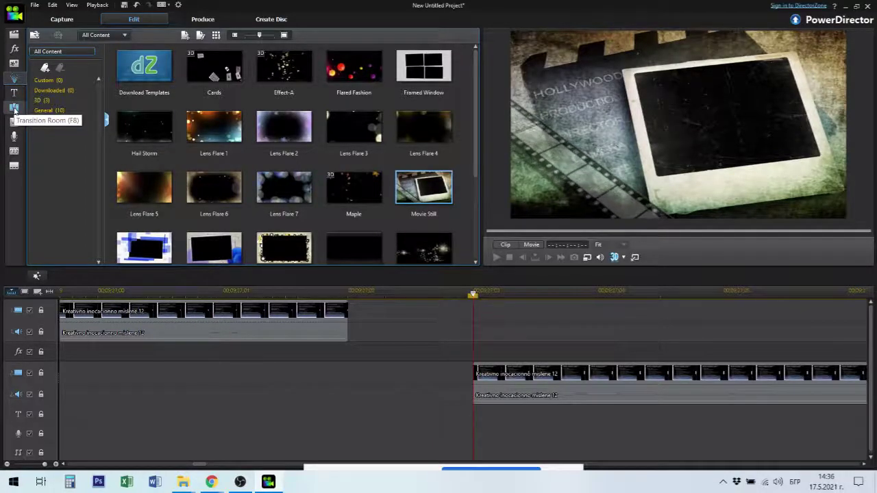
- Show the 3D transitions, try placing Flip Boxes Horizontally, and select the lower lecture clip
{"action": "left_click", "coordinate": [15, 109]}
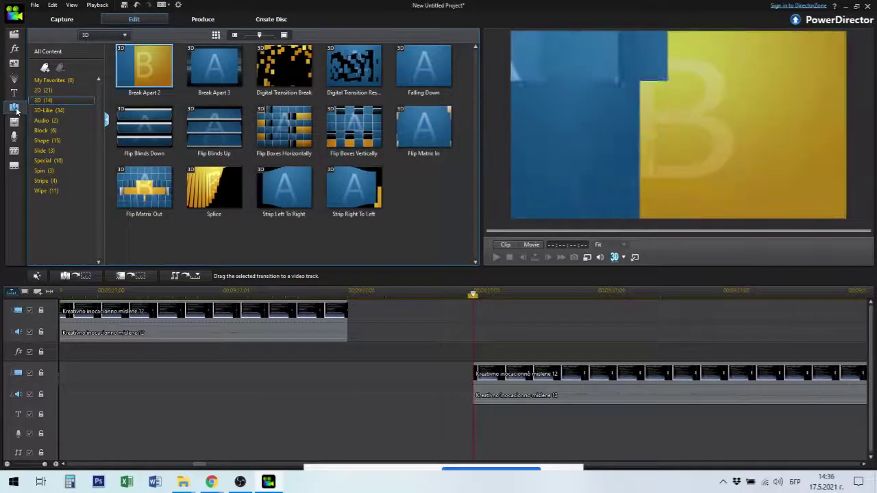
{"action": "left_click", "coordinate": [261, 68]}
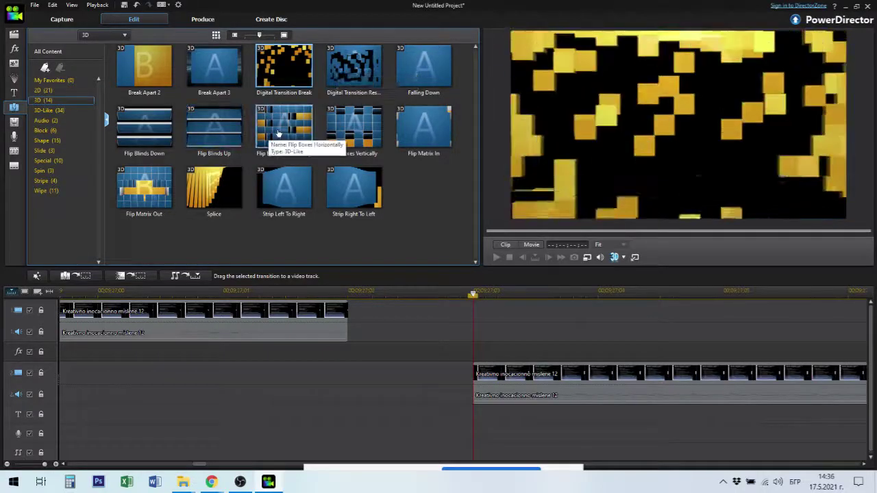
{"action": "mouse_move", "coordinate": [283, 128]}
{"action": "left_mouse_down"}
{"action": "mouse_move", "coordinate": [297, 268]}
{"action": "mouse_move", "coordinate": [369, 357]}
{"action": "left_mouse_up"}
{"action": "mouse_move", "coordinate": [368, 388]}
{"action": "left_mouse_down"}
{"action": "mouse_move", "coordinate": [363, 313]}
{"action": "mouse_move", "coordinate": [360, 454]}
{"action": "left_mouse_up"}
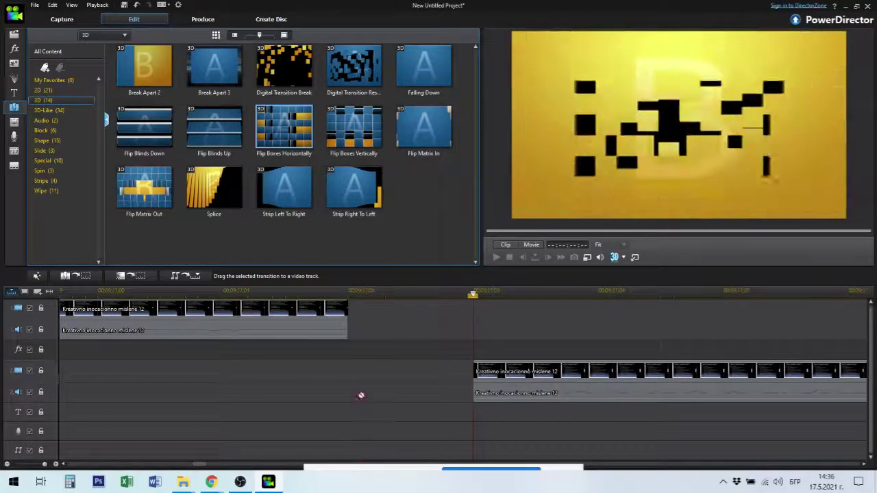
{"action": "mouse_move", "coordinate": [318, 338]}
{"action": "left_mouse_down"}
{"action": "mouse_move", "coordinate": [352, 319]}
{"action": "mouse_move", "coordinate": [342, 320]}
{"action": "left_mouse_up"}
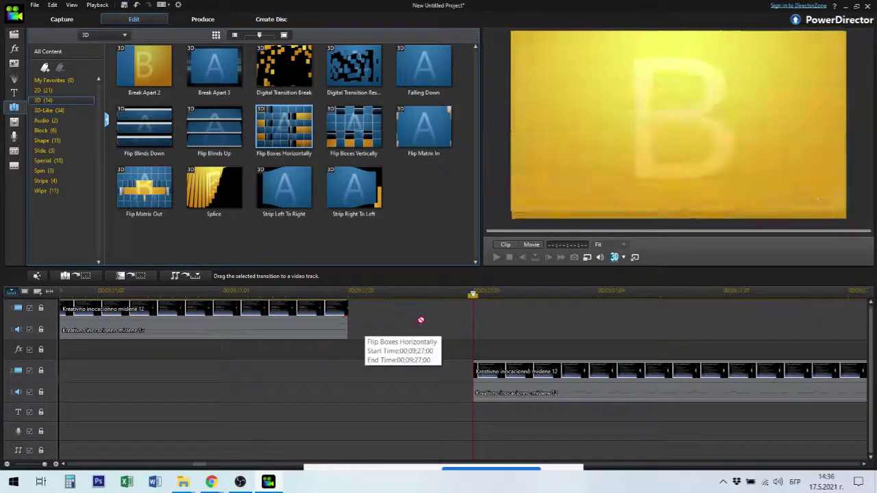
{"action": "left_click_drag", "start_coordinate": [421, 320], "coordinate": [402, 308]}
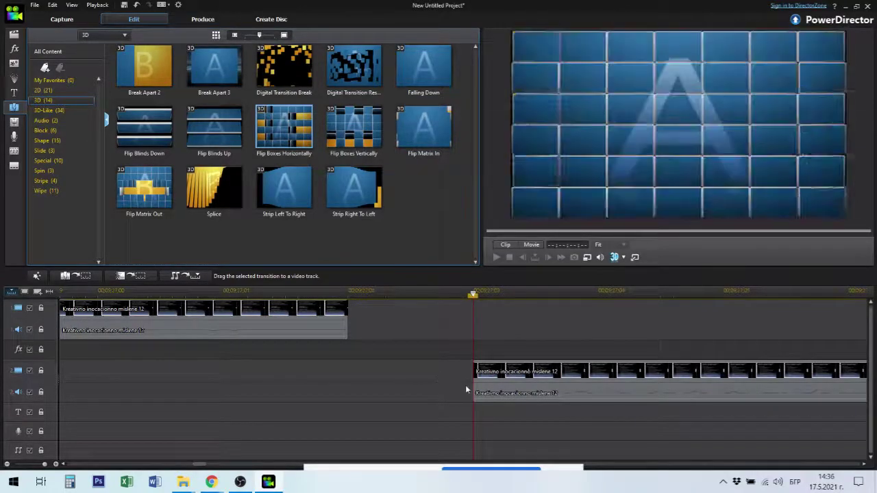
{"action": "left_click", "coordinate": [606, 387]}
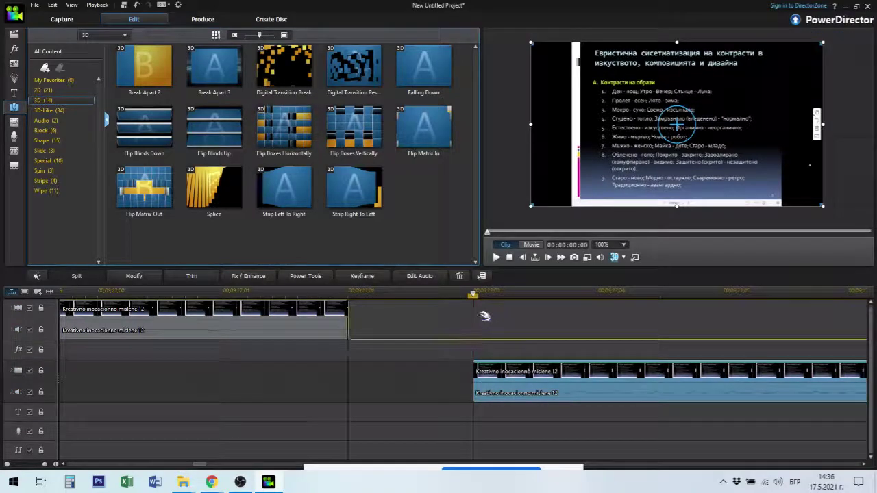
- Move the second lecture clip onto track 1 after the first and add Splice at the join
{"action": "left_click_drag", "start_coordinate": [480, 315], "coordinate": [480, 314]}
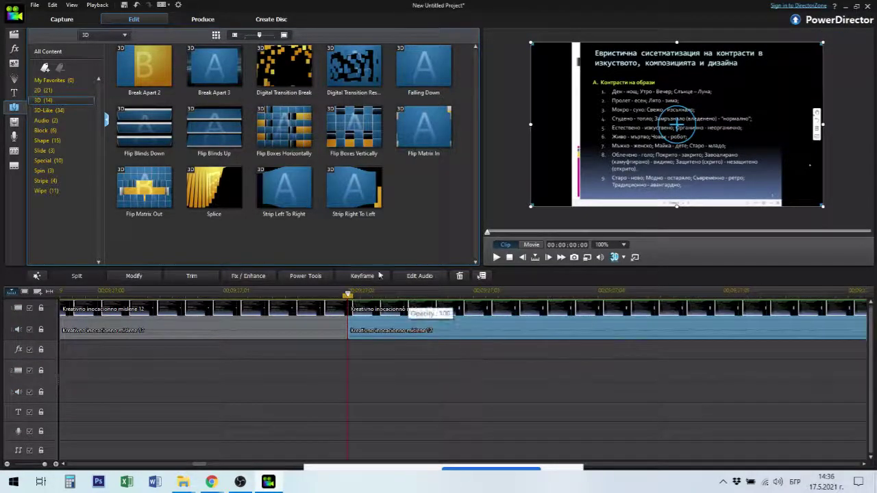
{"action": "left_click_drag", "start_coordinate": [351, 125], "coordinate": [344, 303]}
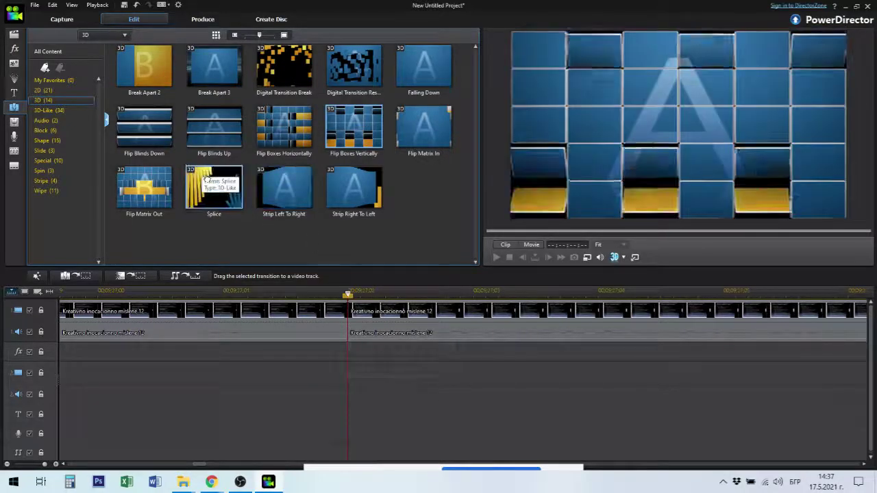
{"action": "left_click_drag", "start_coordinate": [204, 177], "coordinate": [349, 322]}
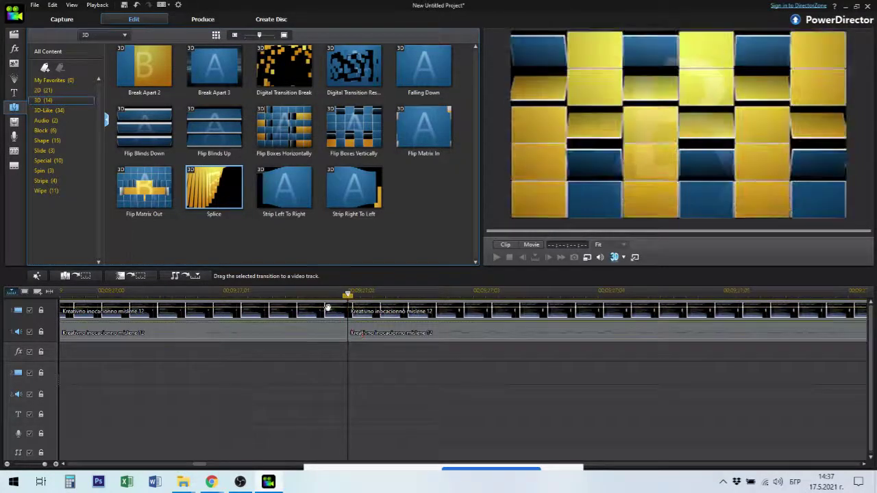
{"action": "left_click", "coordinate": [349, 312]}
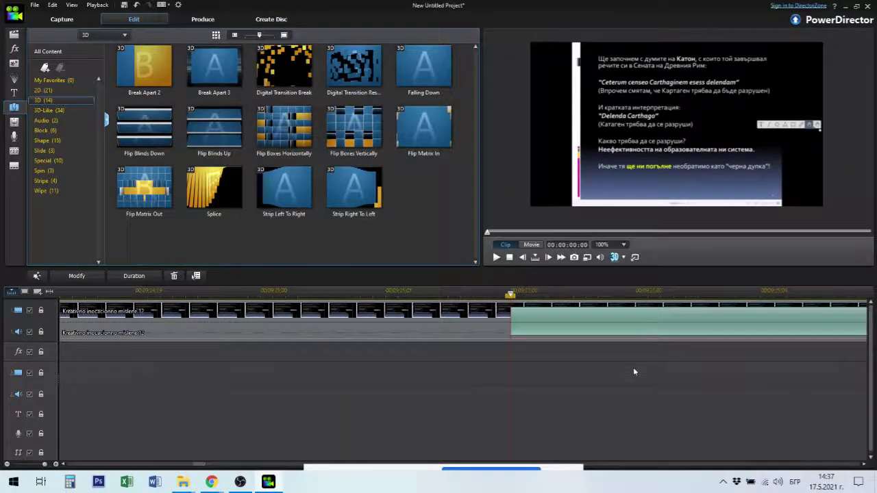
{"action": "left_click", "coordinate": [522, 294]}
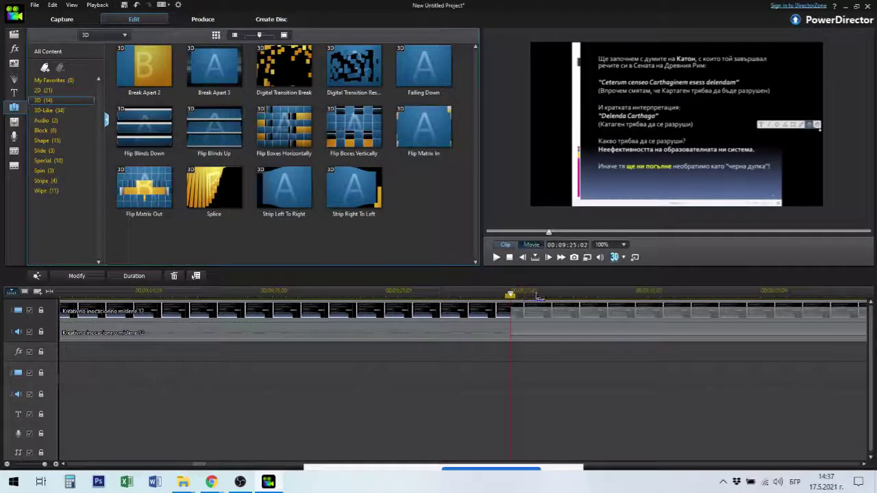
{"action": "left_click", "coordinate": [512, 305]}
{"action": "left_click", "coordinate": [498, 258]}
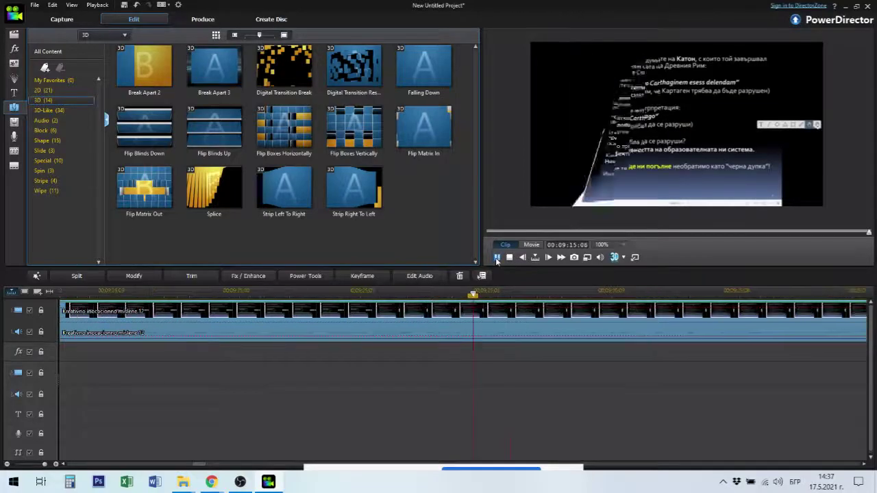
{"action": "left_click", "coordinate": [498, 257]}
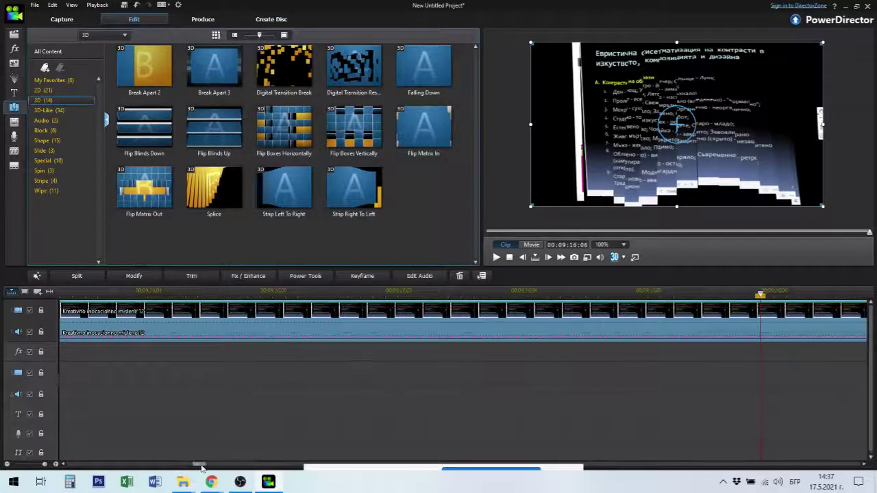
{"action": "scroll", "coordinate": [201, 468], "scroll_direction": "up", "scroll_amount": 3}
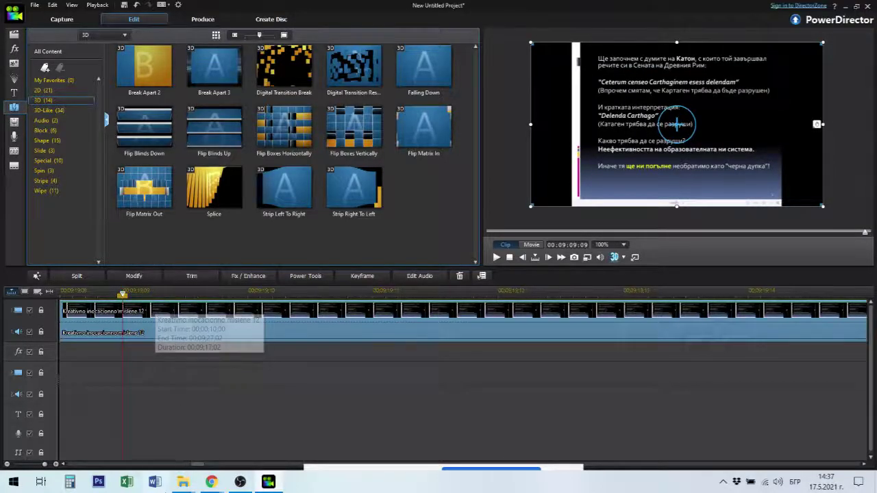
- Replay to check the transition, then set the playhead near the lecture's end as the cut point
{"action": "left_click", "coordinate": [497, 258]}
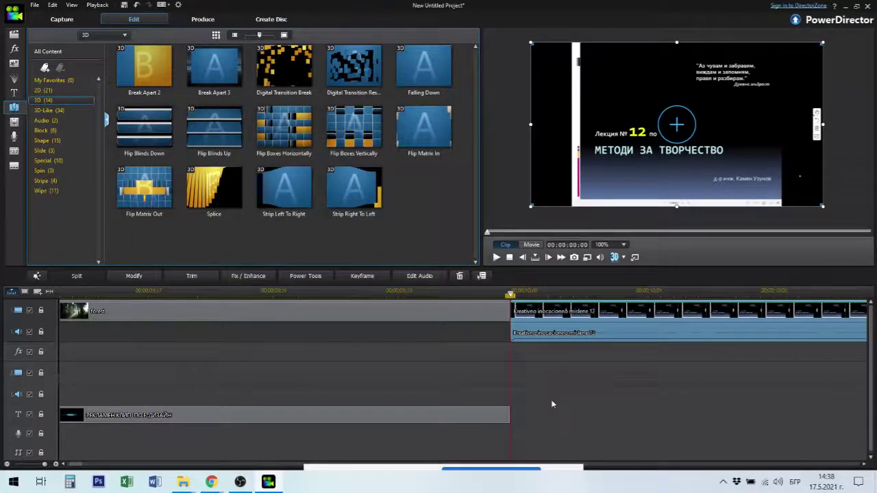
{"action": "scroll", "coordinate": [597, 369], "scroll_direction": "down", "scroll_amount": 2}
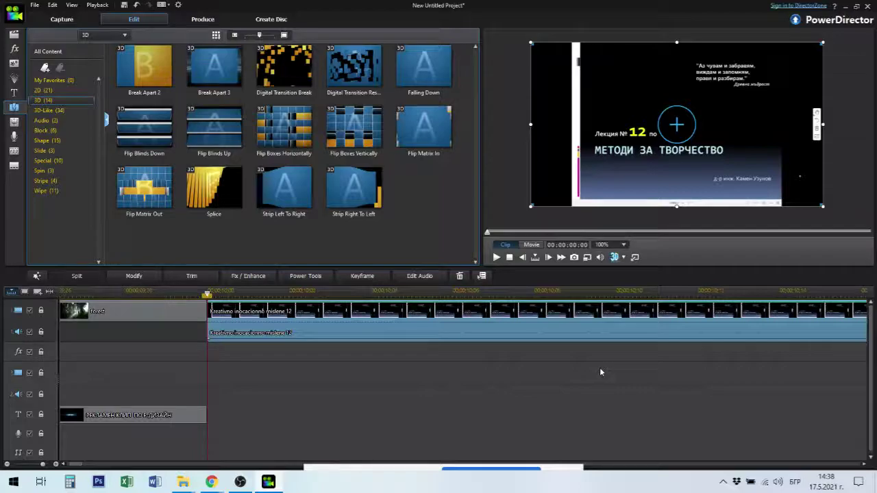
{"action": "scroll", "coordinate": [600, 372], "scroll_direction": "down", "scroll_amount": 1}
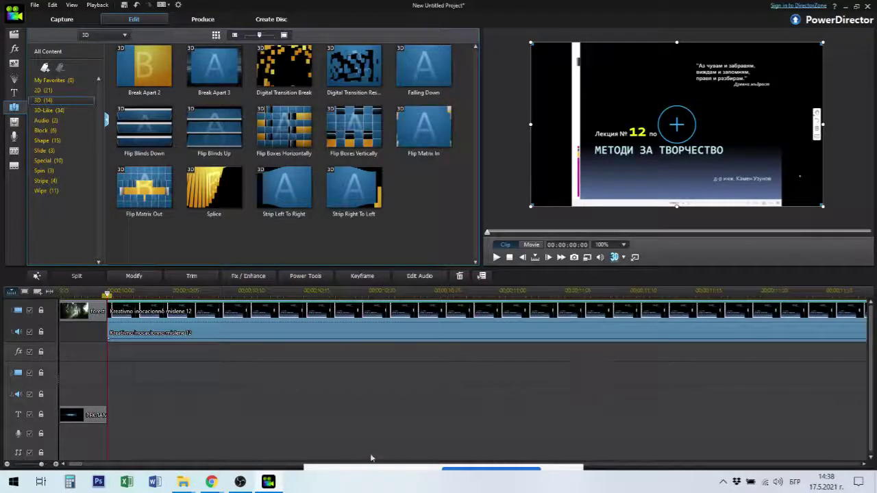
{"action": "left_click_drag", "start_coordinate": [70, 466], "coordinate": [113, 471]}
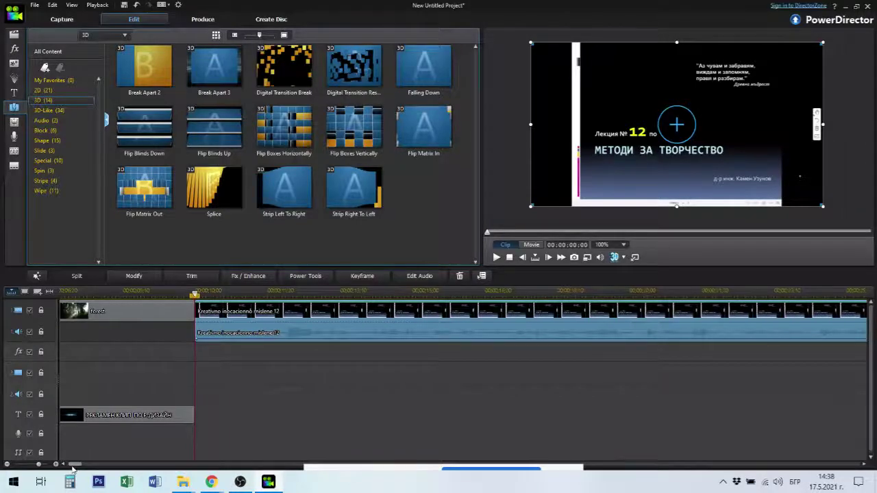
{"action": "left_click_drag", "start_coordinate": [68, 465], "coordinate": [149, 468]}
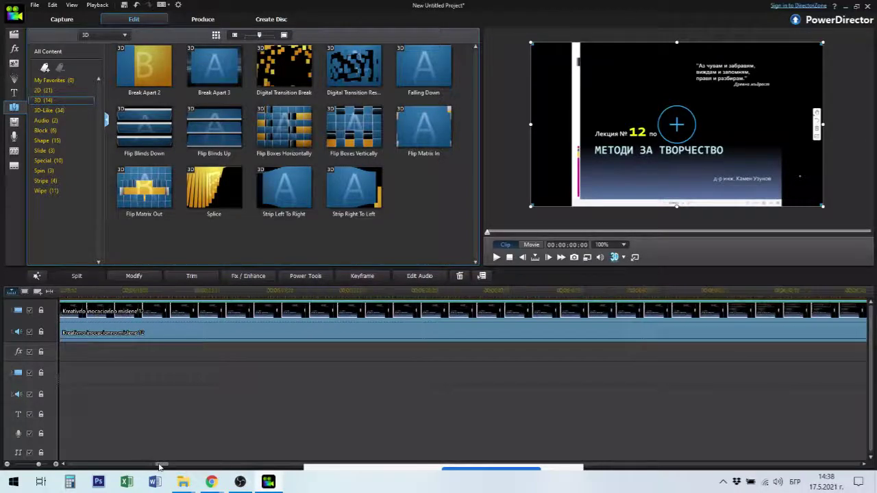
{"action": "left_click_drag", "start_coordinate": [150, 468], "coordinate": [221, 467]}
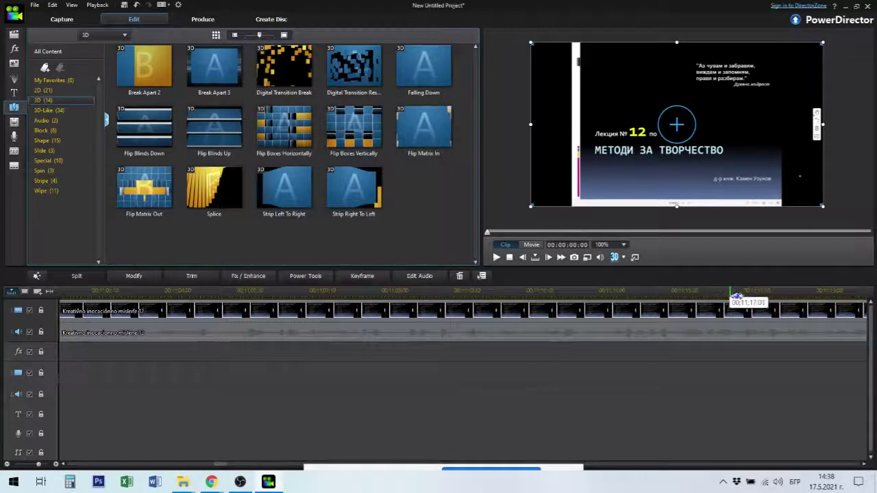
{"action": "scroll", "coordinate": [761, 295], "scroll_direction": "down", "scroll_amount": 1}
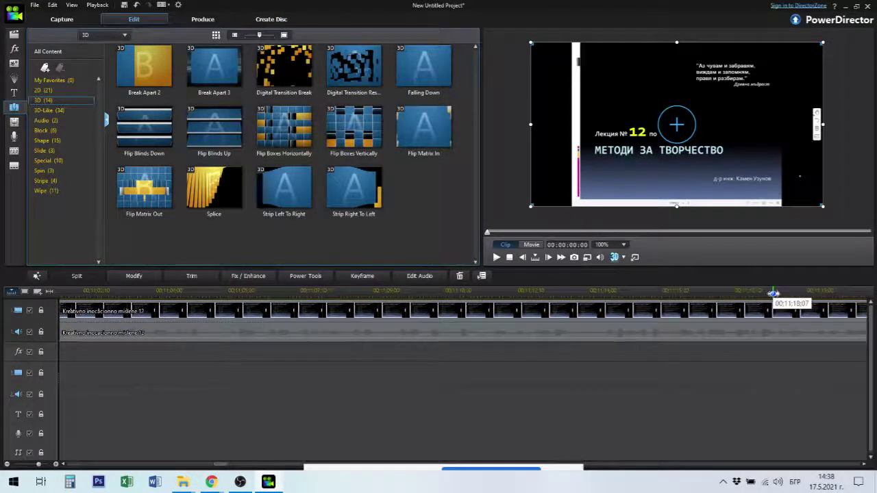
{"action": "left_click", "coordinate": [823, 293]}
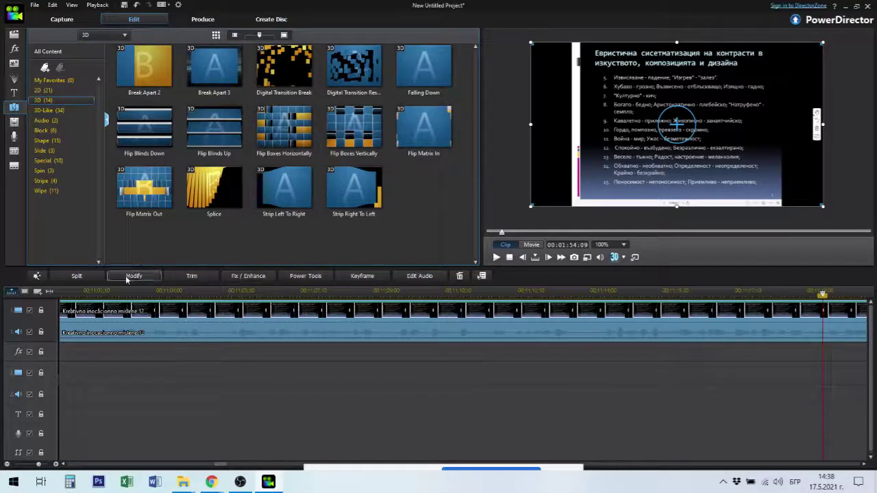
- Split the lecture near its end and delete the trailing piece
{"action": "left_click", "coordinate": [89, 277]}
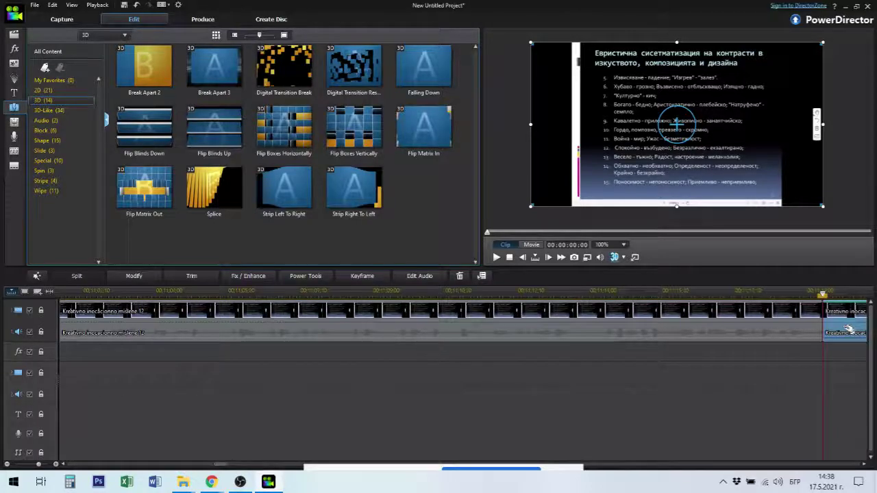
{"action": "key", "text": "Delete"}
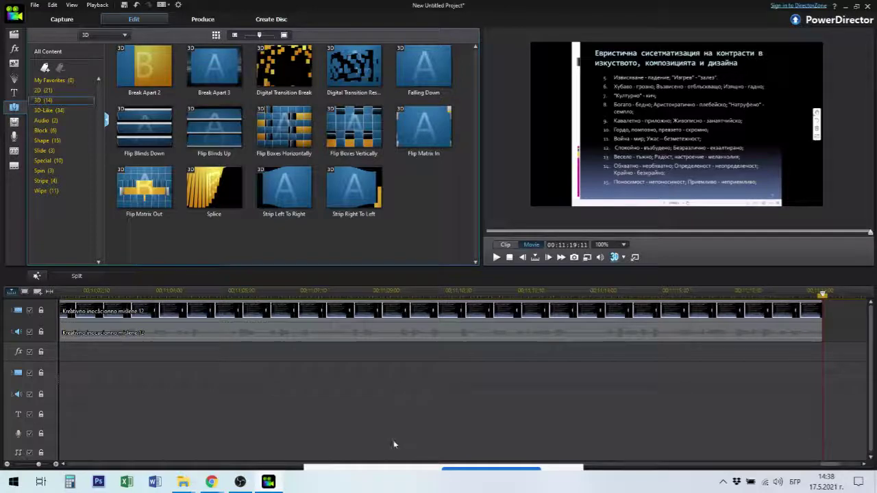
{"action": "scroll", "coordinate": [399, 416], "scroll_direction": "down", "scroll_amount": 5}
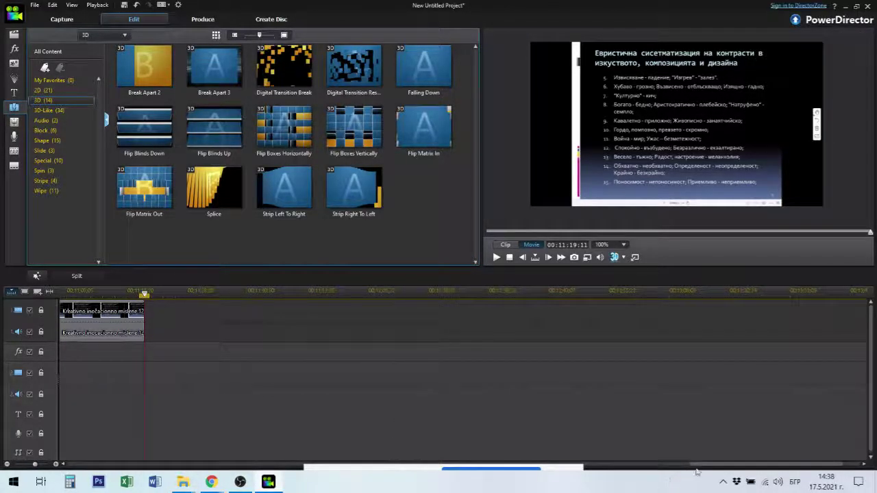
{"action": "left_click_drag", "start_coordinate": [701, 465], "coordinate": [98, 466]}
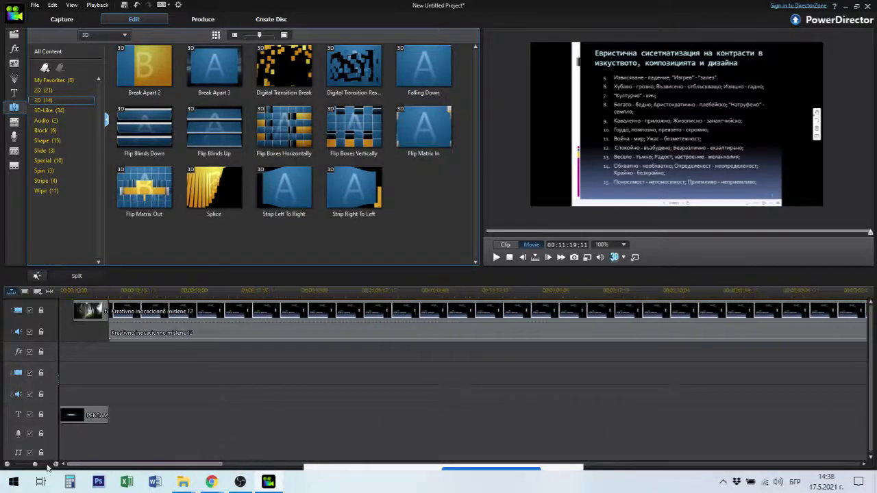
{"action": "scroll", "coordinate": [230, 378], "scroll_direction": "down", "scroll_amount": 2}
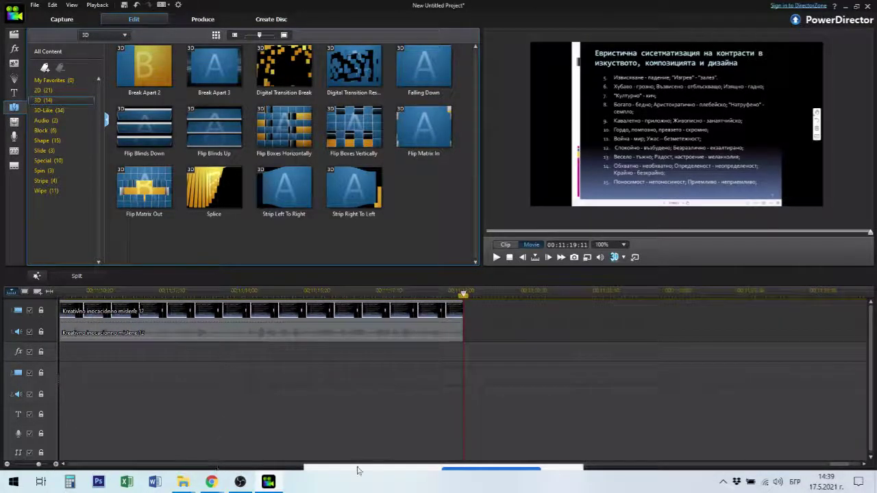
{"action": "left_click_drag", "start_coordinate": [852, 466], "coordinate": [60, 465]}
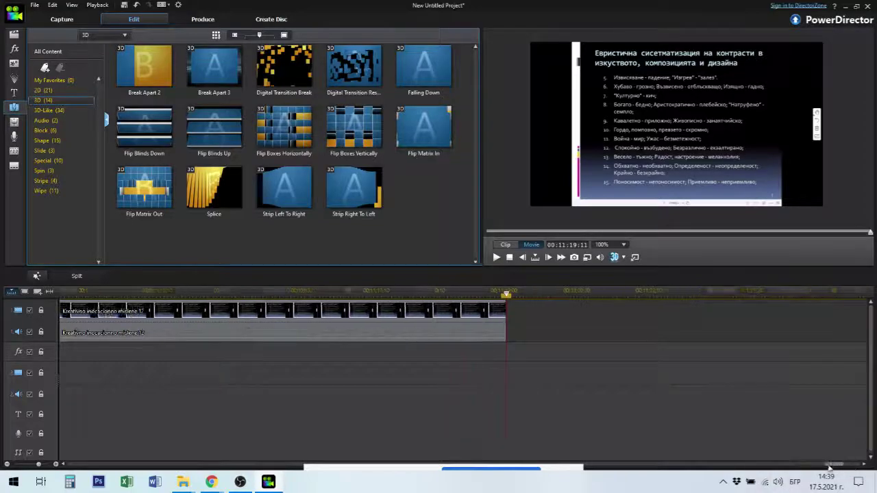
- Return the playhead to the project start and zoom the timeline in there
{"action": "left_click", "coordinate": [56, 465]}
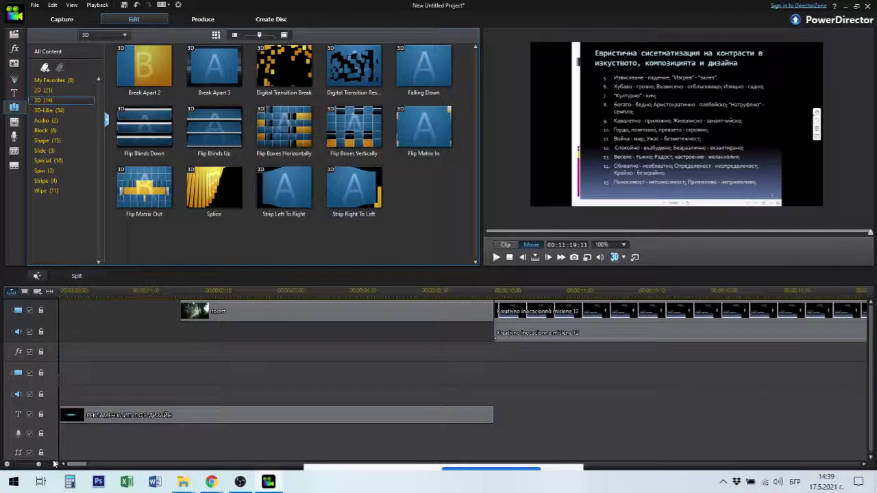
{"action": "left_click", "coordinate": [139, 291]}
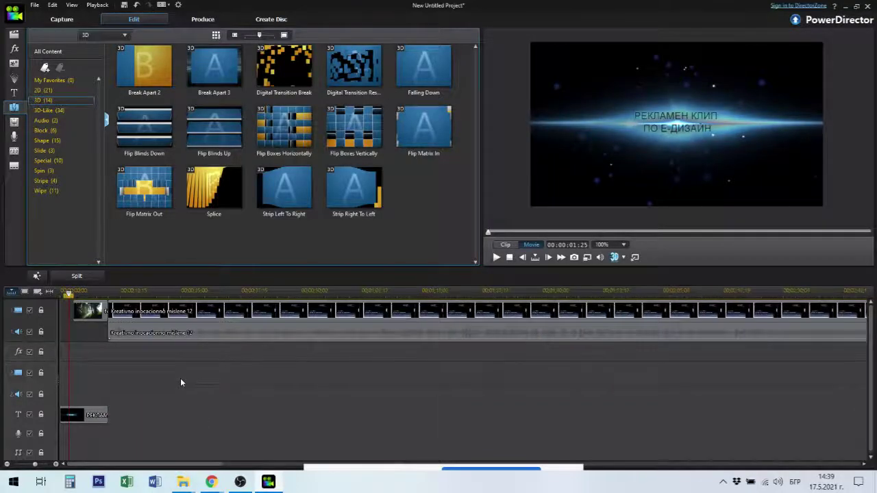
{"action": "scroll", "coordinate": [180, 383], "scroll_direction": "down", "scroll_amount": 1}
{"action": "scroll", "coordinate": [180, 383], "scroll_direction": "down", "scroll_amount": 1}
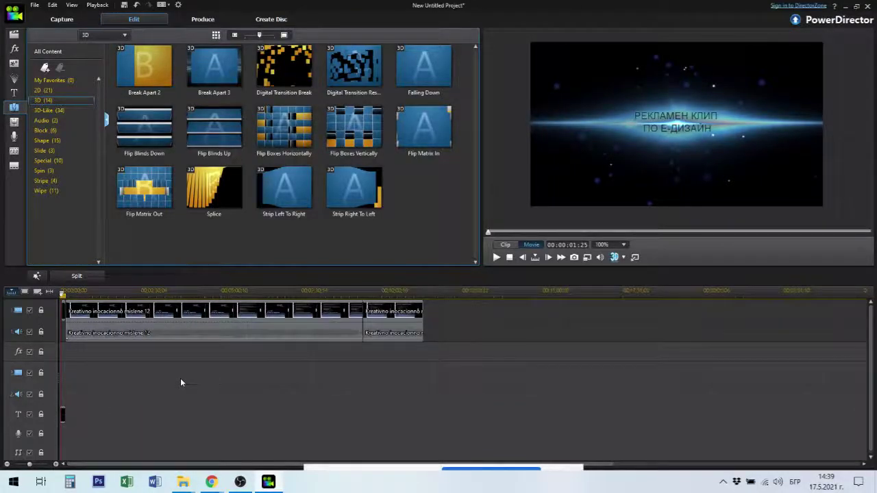
- Pass through the Audio Mixing and Voice-Over Recording rooms, then show the Title Room templates
{"action": "left_click", "coordinate": [14, 124]}
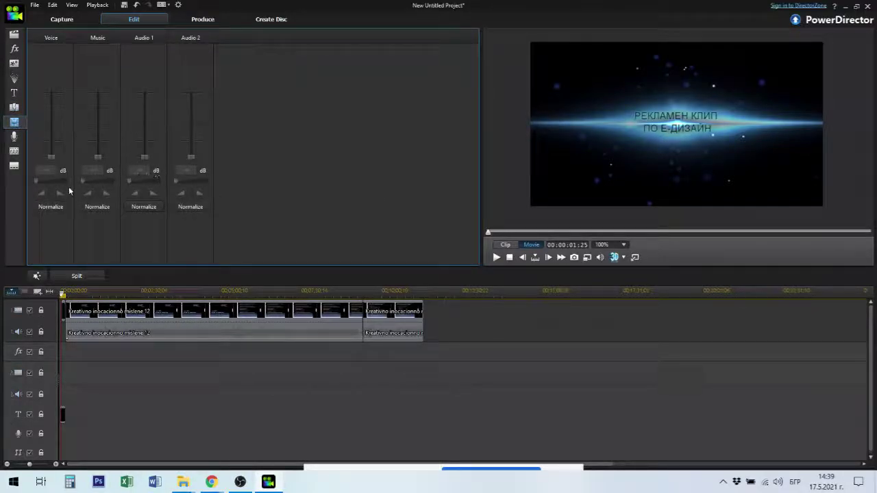
{"action": "left_click", "coordinate": [13, 138]}
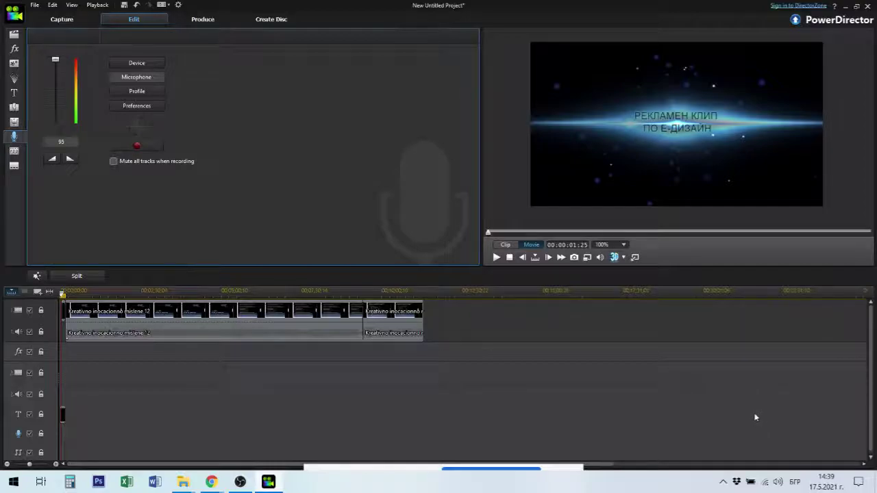
{"action": "left_click", "coordinate": [15, 95]}
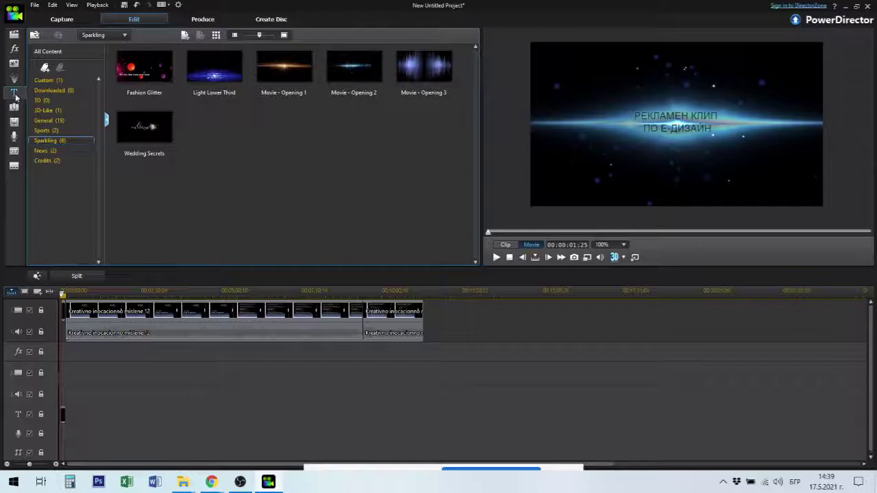
- Drop the first Credits template onto the title track right after the lecture
{"action": "left_click", "coordinate": [56, 162]}
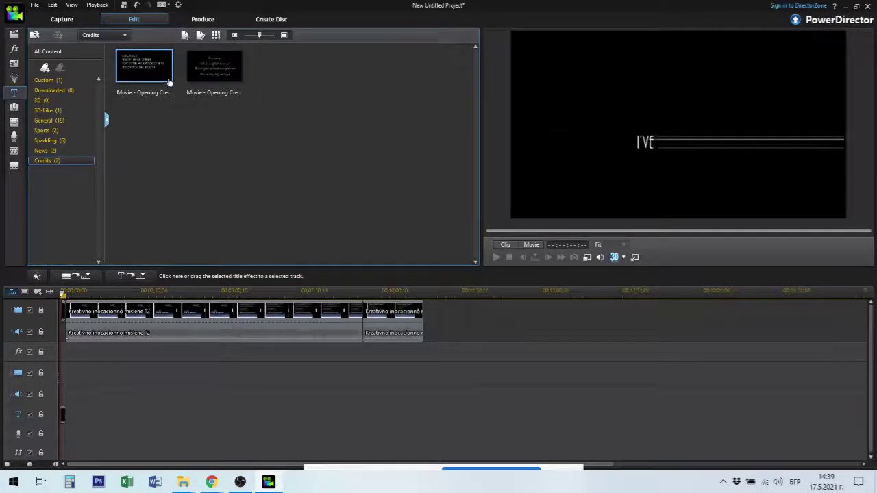
{"action": "left_click_drag", "start_coordinate": [156, 86], "coordinate": [456, 433]}
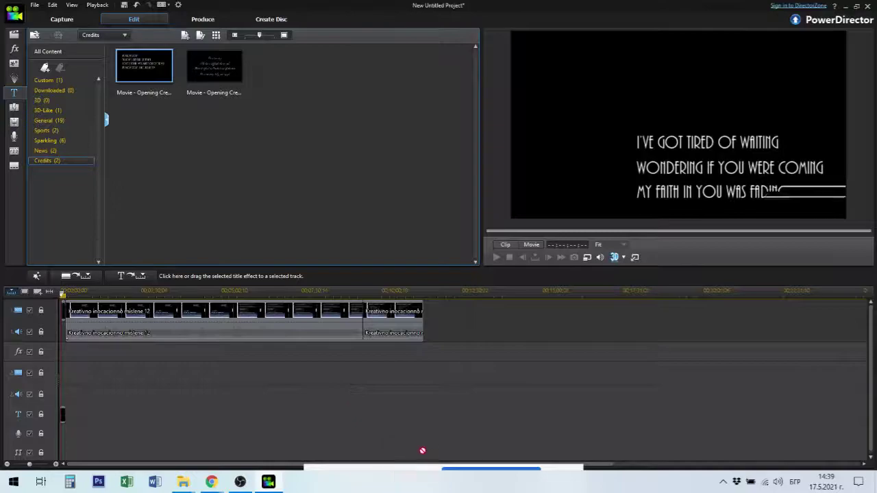
{"action": "left_click_drag", "start_coordinate": [456, 433], "coordinate": [433, 412]}
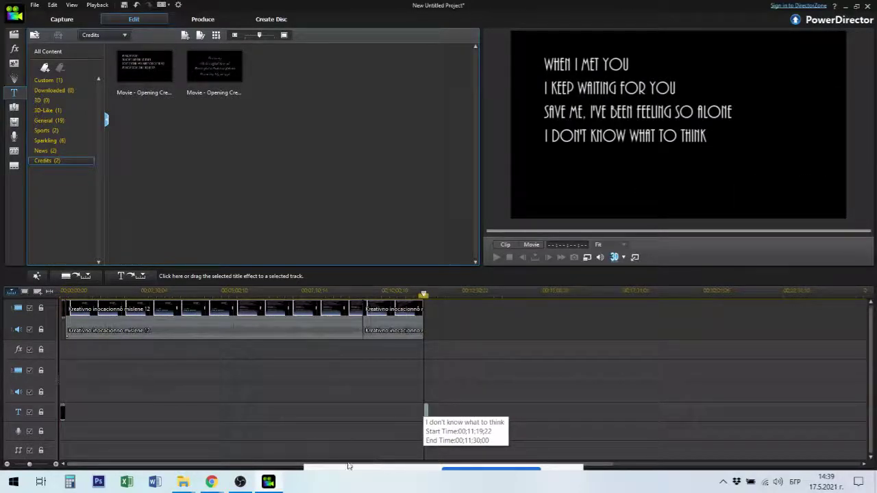
{"action": "left_click", "coordinate": [447, 411]}
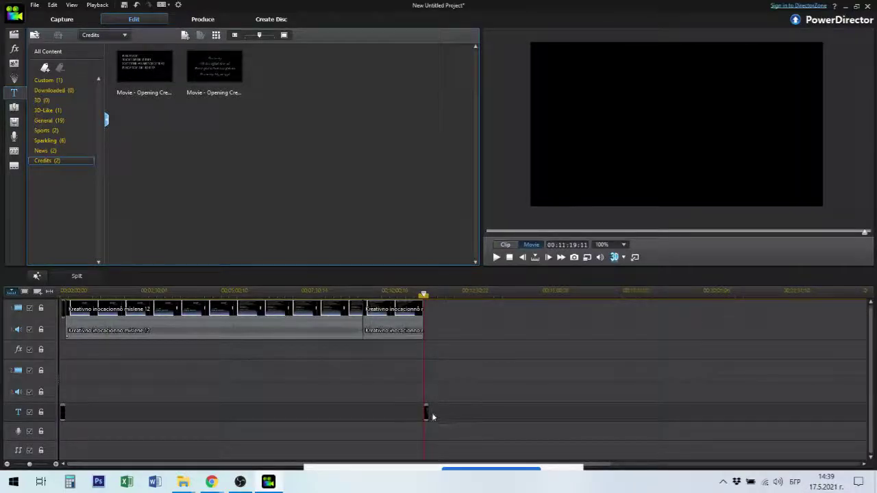
- Stretch the credits title to about 21 seconds, ending at 00;11;40;28
{"action": "scroll", "coordinate": [434, 409], "scroll_direction": "up", "scroll_amount": 3}
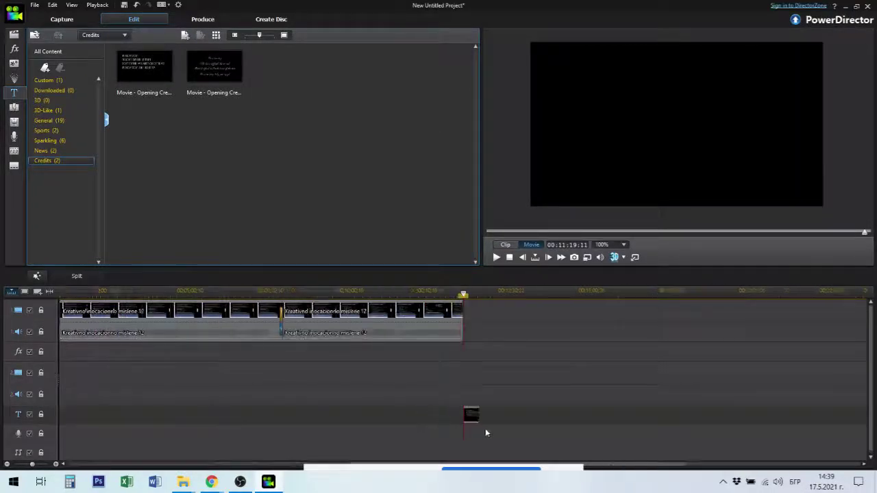
{"action": "scroll", "coordinate": [566, 421], "scroll_direction": "down", "scroll_amount": 3}
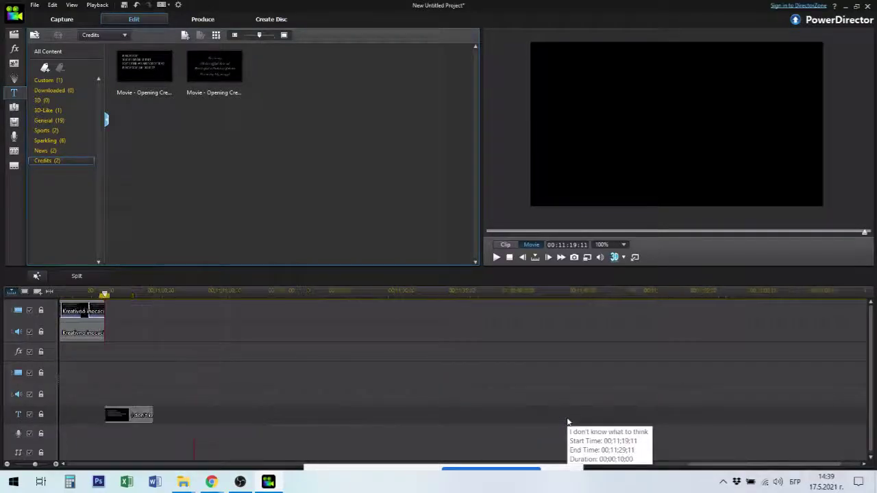
{"action": "scroll", "coordinate": [567, 422], "scroll_direction": "up", "scroll_amount": 3}
{"action": "scroll", "coordinate": [568, 422], "scroll_direction": "down", "scroll_amount": 2}
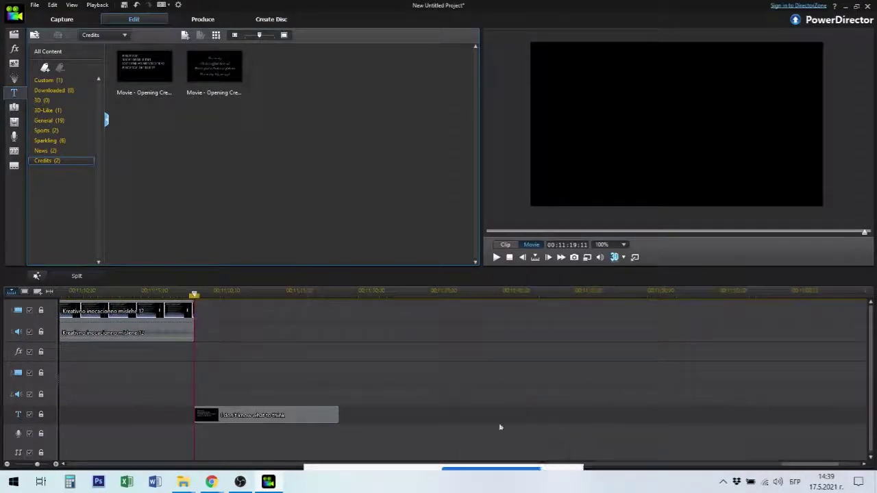
{"action": "left_click", "coordinate": [336, 415]}
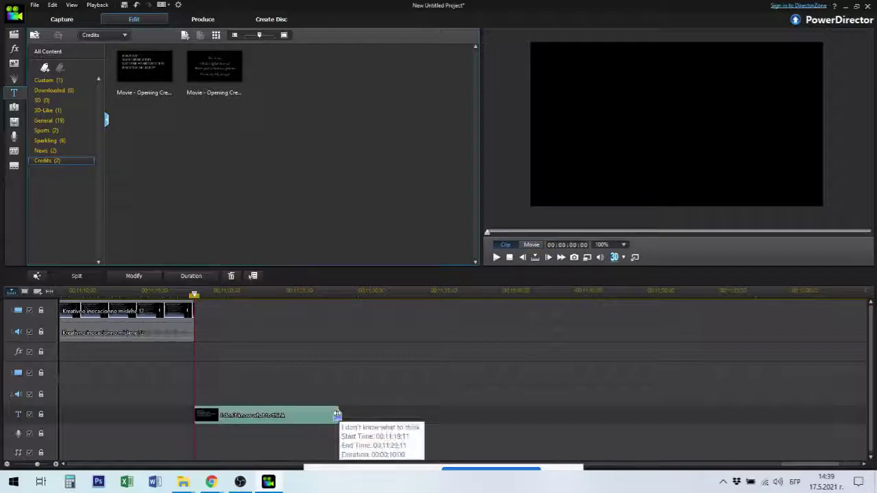
{"action": "left_click_drag", "start_coordinate": [337, 415], "coordinate": [506, 415]}
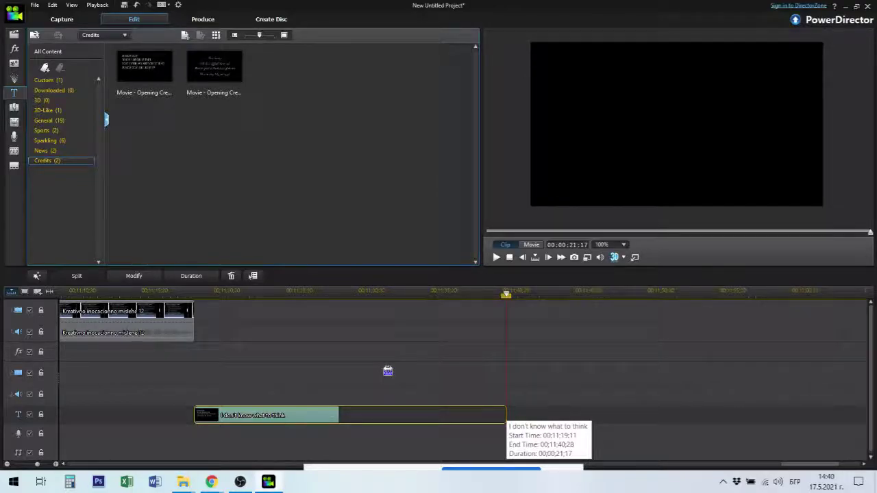
- Open the credits title clip in Title Designer and select the top credits text line
{"action": "double_click", "coordinate": [275, 415]}
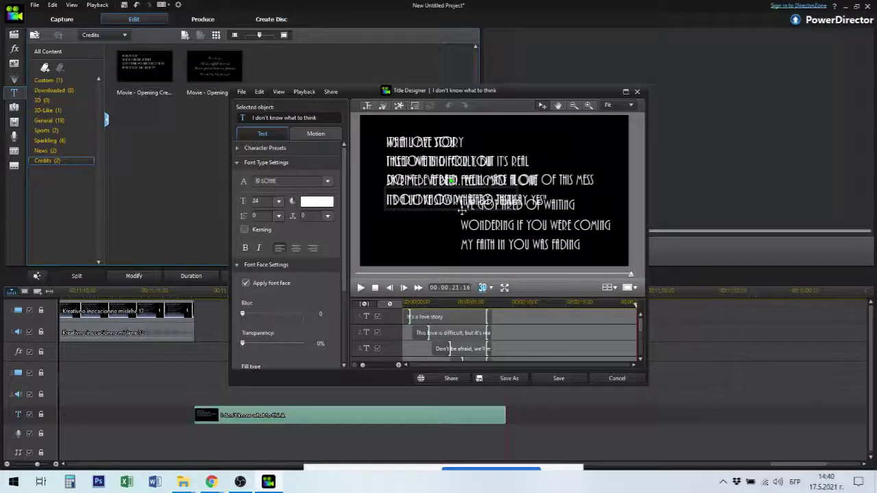
{"action": "left_click", "coordinate": [408, 141]}
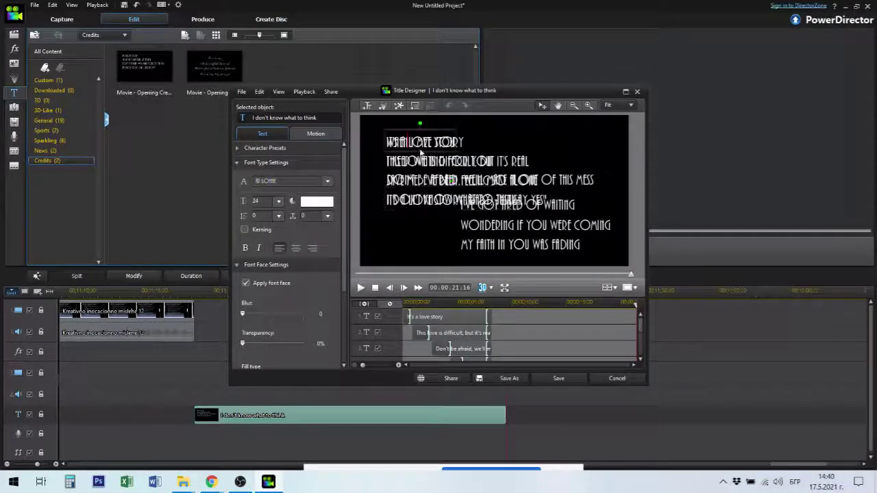
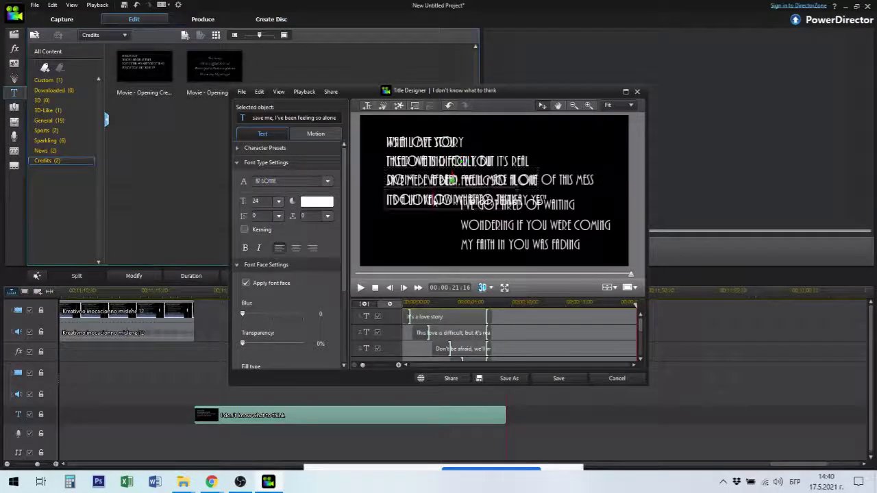
- Select the lyric lines in turn, then drag the Title Designer window's corner to enlarge it
{"action": "left_click", "coordinate": [436, 198]}
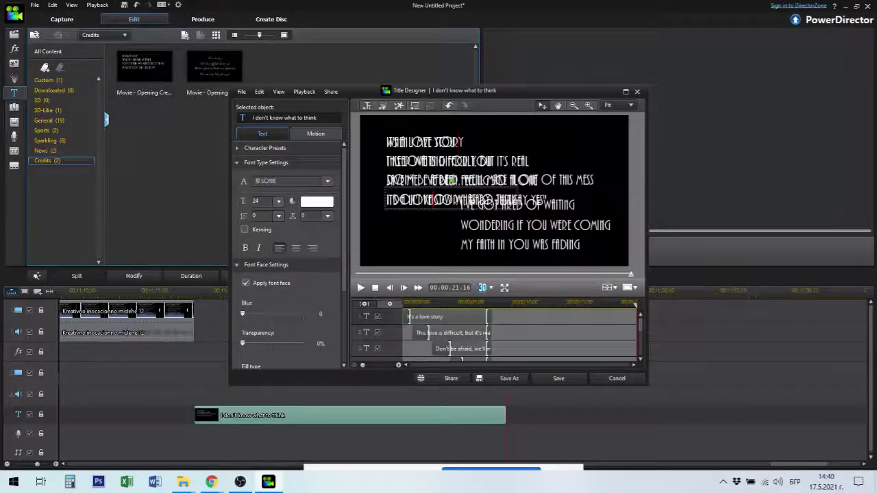
{"action": "left_click", "coordinate": [457, 142]}
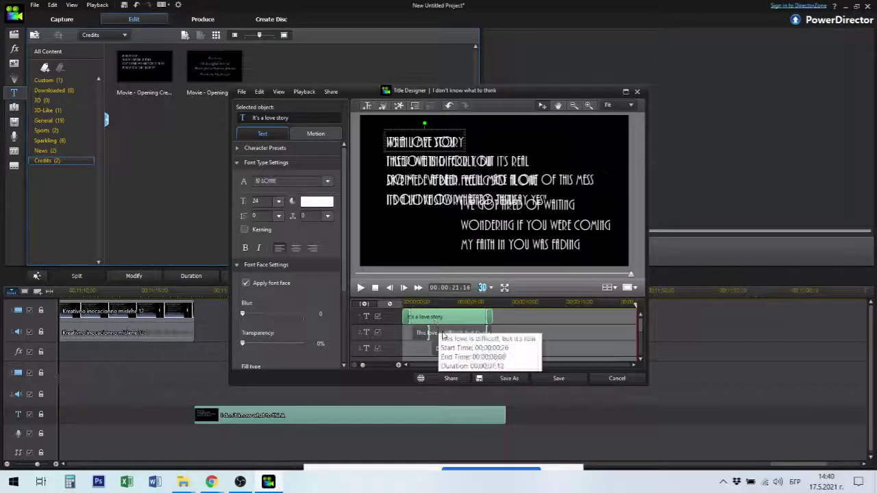
{"action": "left_click", "coordinate": [444, 336]}
{"action": "left_click", "coordinate": [463, 348]}
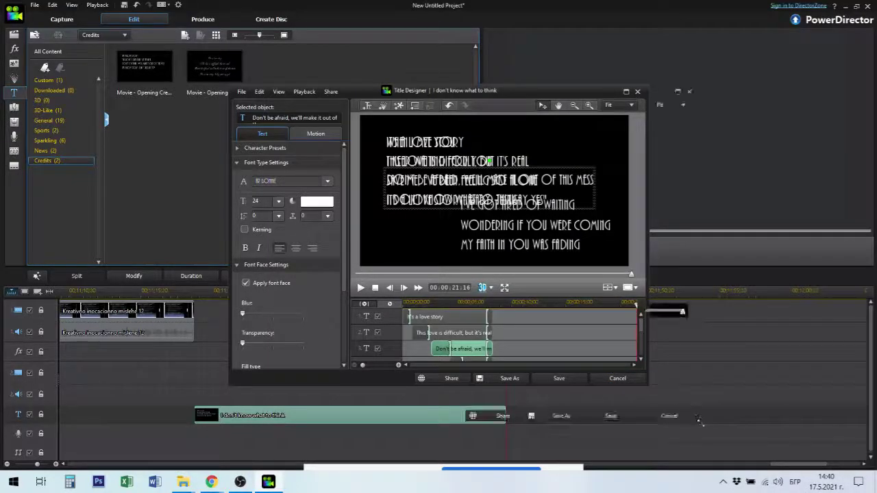
{"action": "left_click_drag", "start_coordinate": [697, 418], "coordinate": [696, 424]}
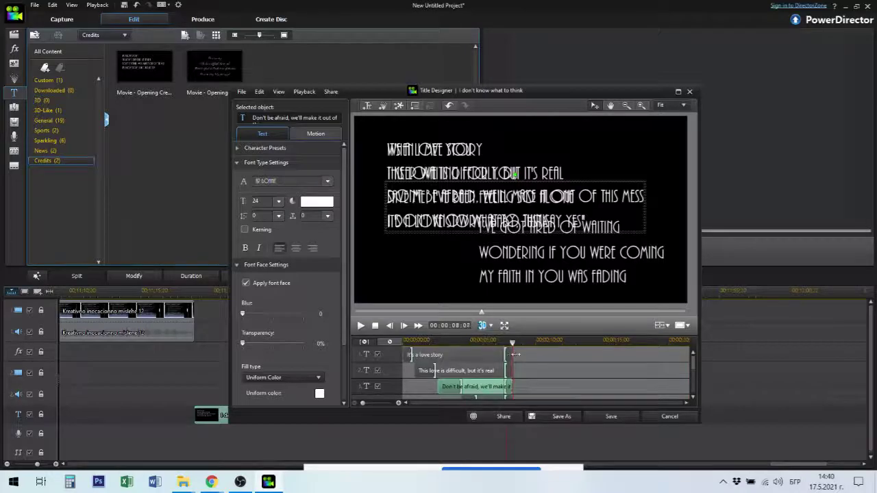
- Lengthen the 'It's a love story' and 'This love is difficult' lyric lines
{"action": "left_click_drag", "start_coordinate": [543, 355], "coordinate": [707, 355]}
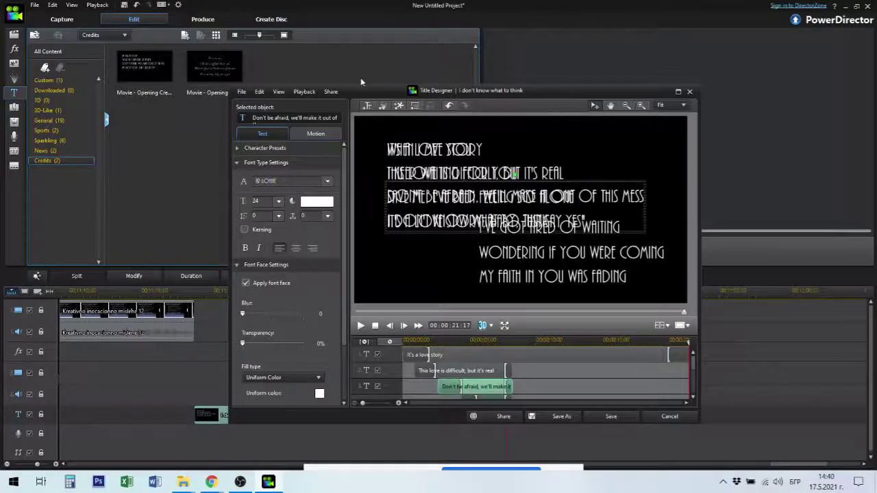
{"action": "left_click_drag", "start_coordinate": [376, 93], "coordinate": [368, 22]}
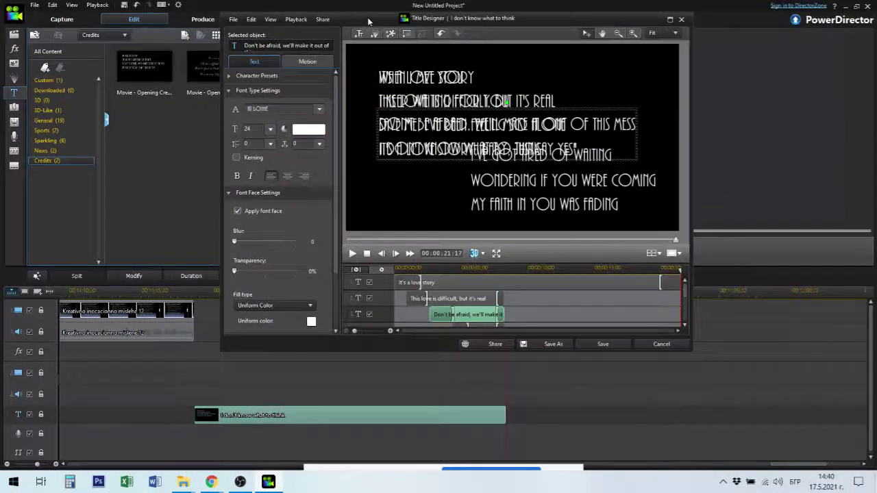
{"action": "left_click", "coordinate": [505, 270]}
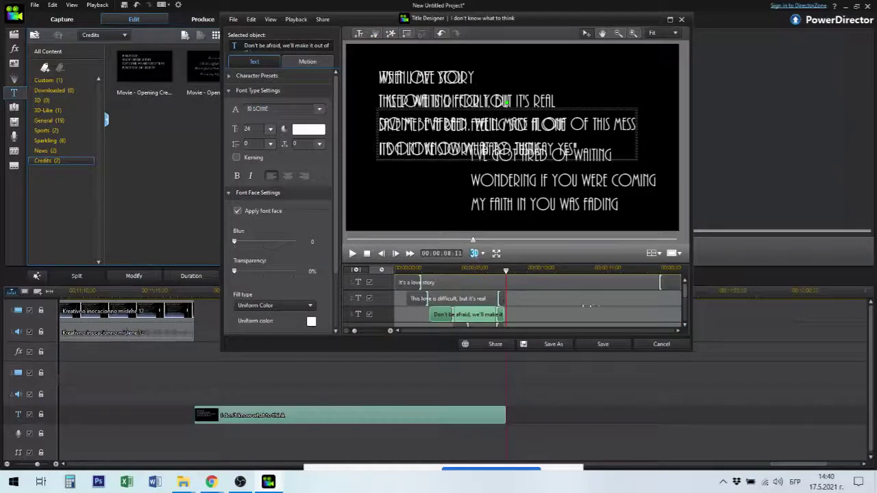
{"action": "left_click_drag", "start_coordinate": [632, 304], "coordinate": [685, 298]}
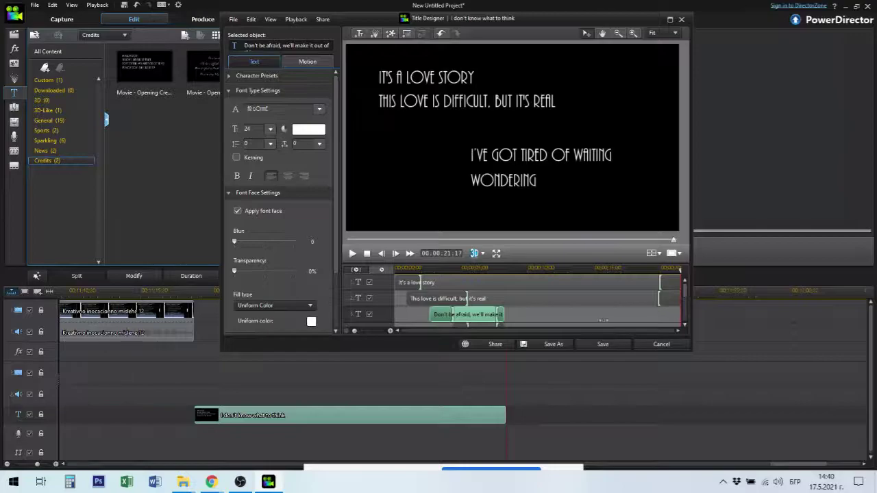
{"action": "left_click_drag", "start_coordinate": [506, 314], "coordinate": [509, 314]}
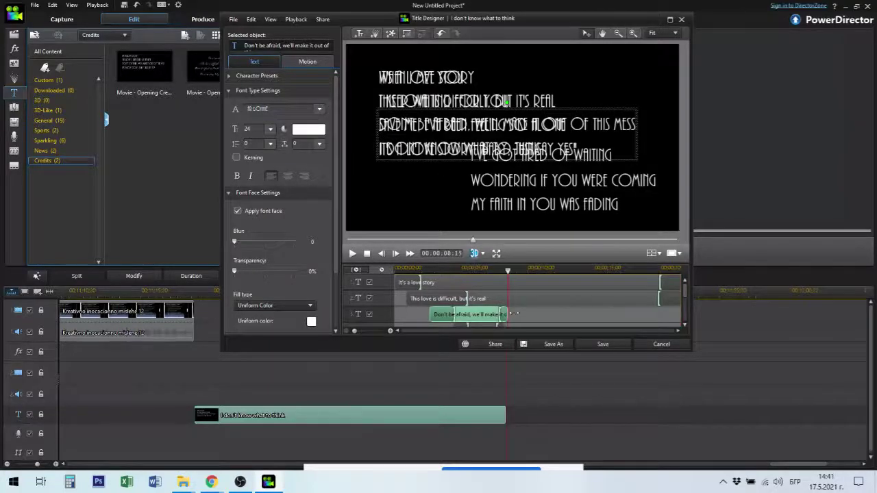
- Stretch 'Don't be afraid' and 'just say yes' to the end, then close the Title Designer
{"action": "left_click_drag", "start_coordinate": [615, 310], "coordinate": [695, 316]}
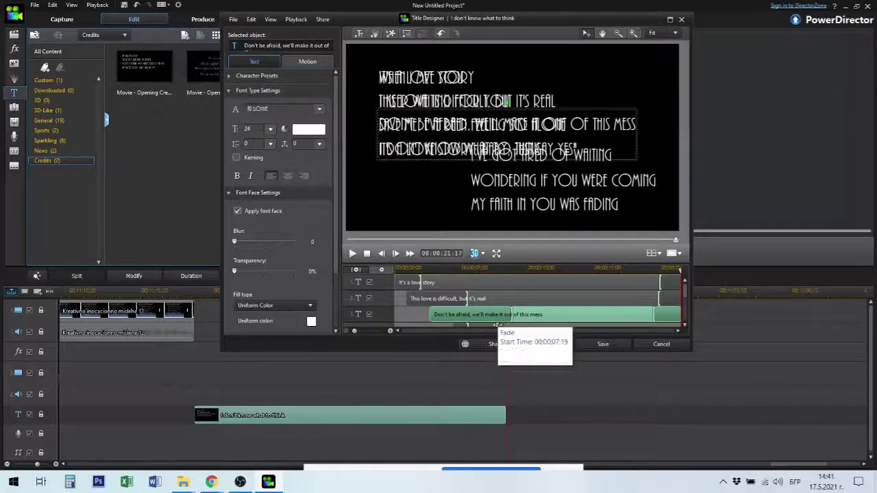
{"action": "left_click", "coordinate": [685, 328]}
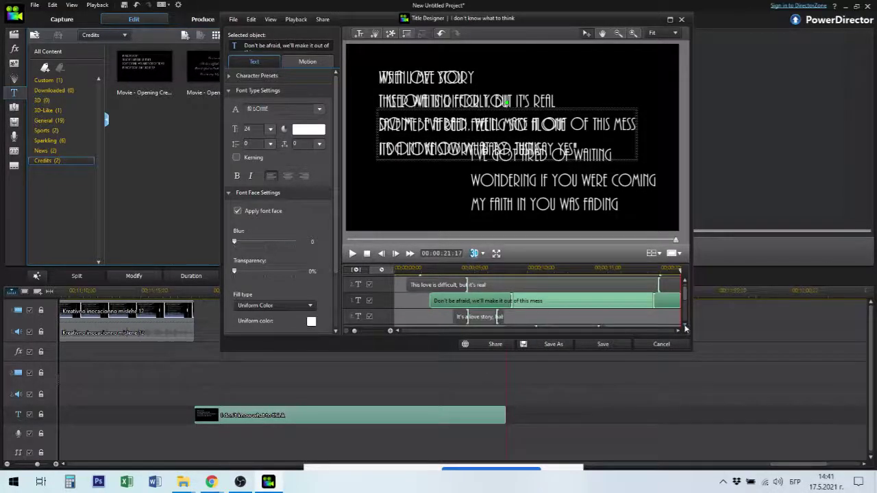
{"action": "left_click", "coordinate": [505, 316]}
{"action": "left_click_drag", "start_coordinate": [543, 315], "coordinate": [691, 308]}
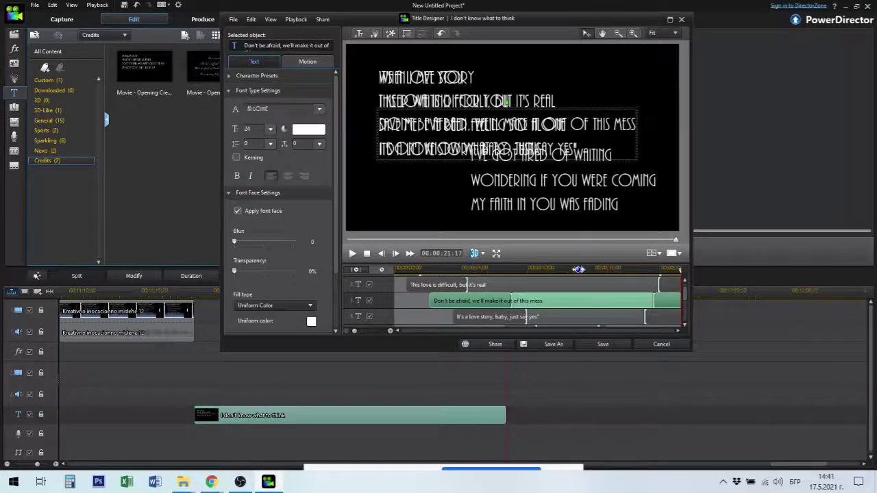
{"action": "left_click", "coordinate": [579, 268]}
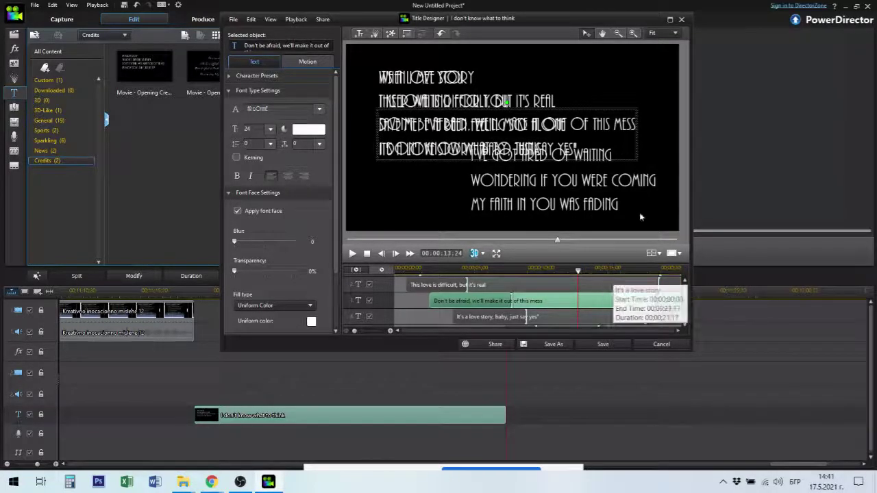
{"action": "left_click", "coordinate": [683, 21]}
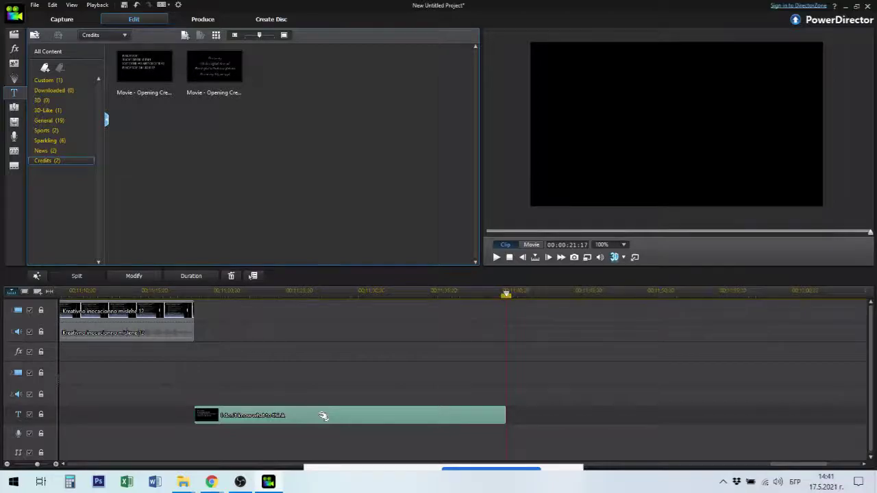
- Delete the old title clip and place the first Credits template after the lecture video
{"action": "key", "text": "Delete"}
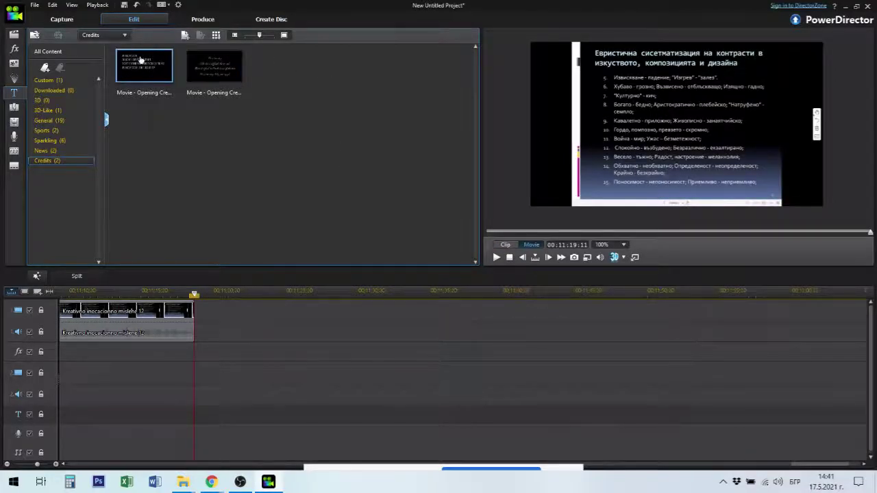
{"action": "left_click", "coordinate": [141, 61]}
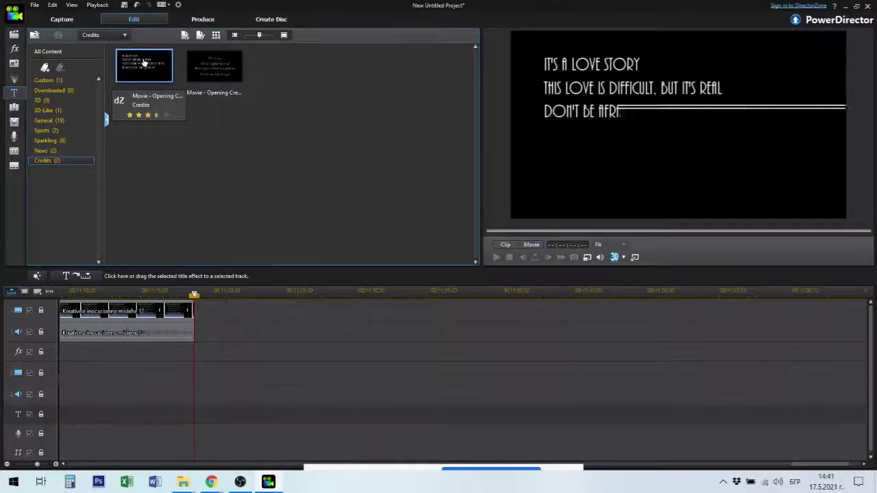
{"action": "left_click_drag", "start_coordinate": [143, 62], "coordinate": [196, 418]}
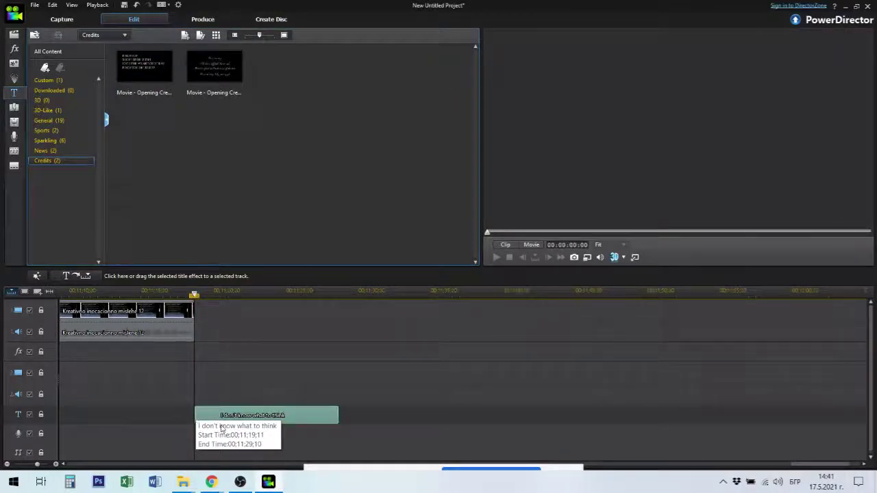
{"action": "left_click", "coordinate": [306, 415]}
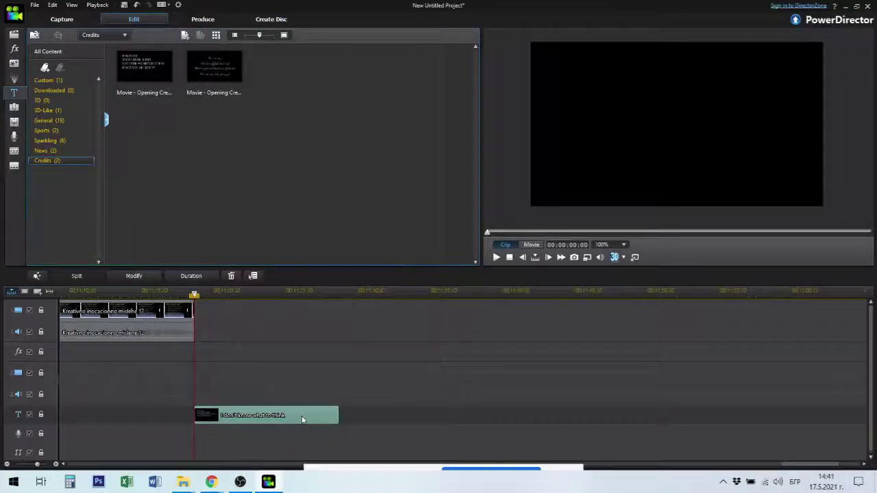
- Open the Credits title in Title Designer, play it, and put the cursor in 'when I met you'
{"action": "double_click", "coordinate": [303, 419]}
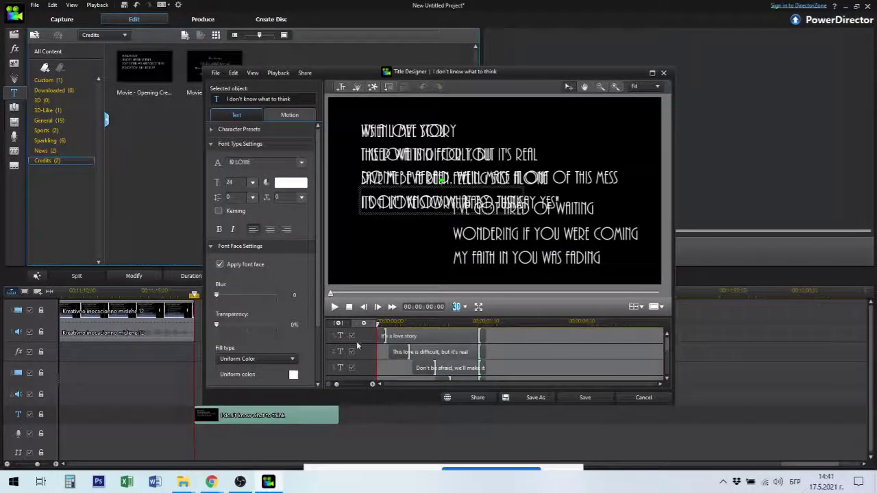
{"action": "left_click", "coordinate": [338, 310]}
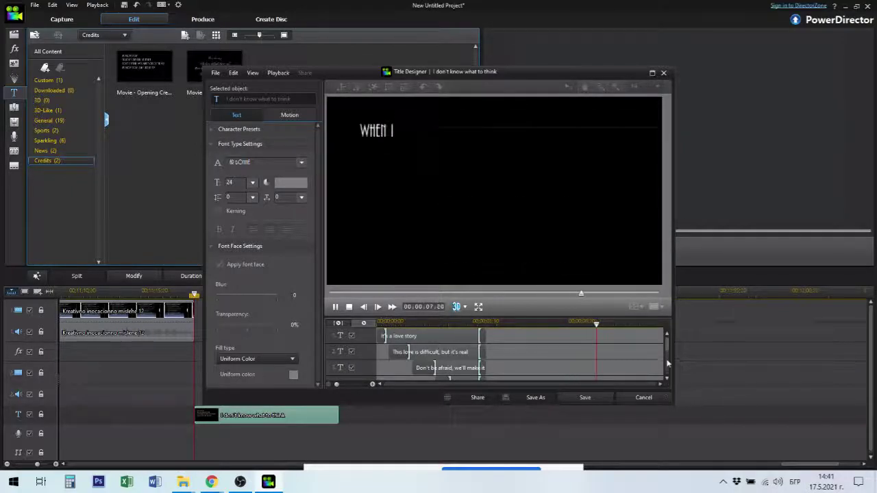
{"action": "left_click", "coordinate": [409, 339]}
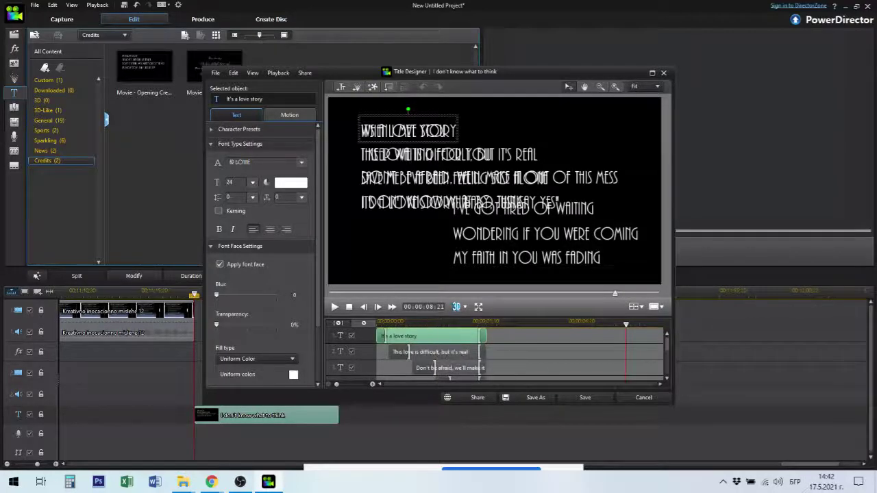
{"action": "left_click", "coordinate": [388, 130]}
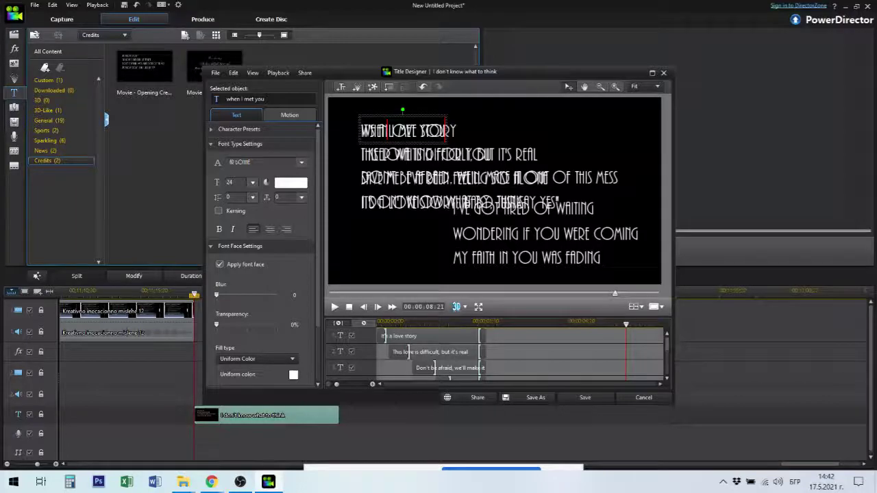
{"action": "left_click_drag", "start_coordinate": [377, 130], "coordinate": [466, 132]}
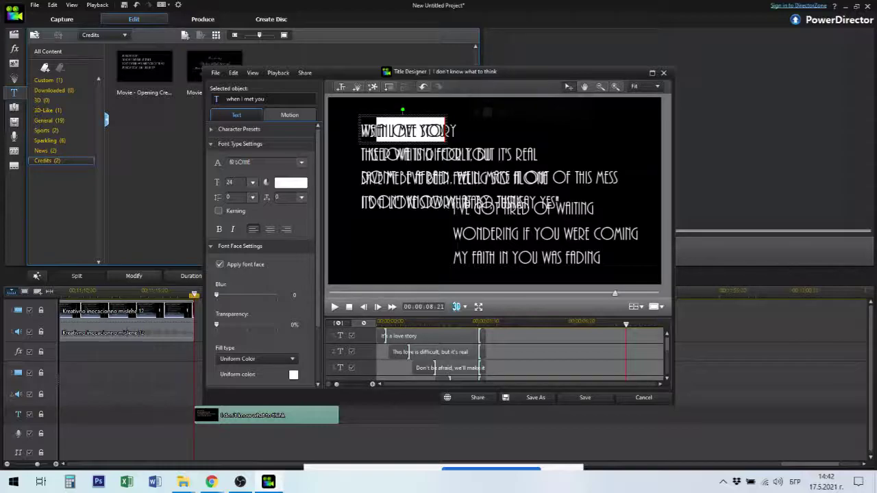
{"action": "left_click", "coordinate": [446, 130]}
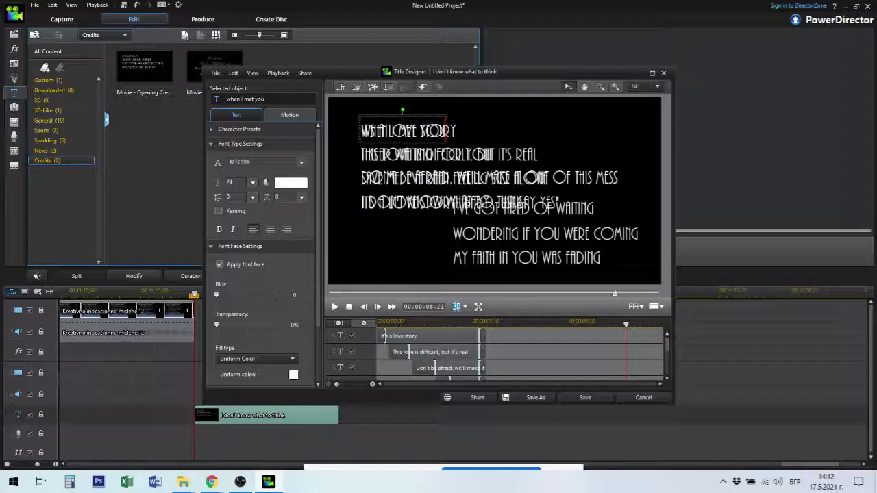
- Replace the 'when I met you' text with 'Това е тест' and play the animation
{"action": "key", "text": "ctrl+a"}
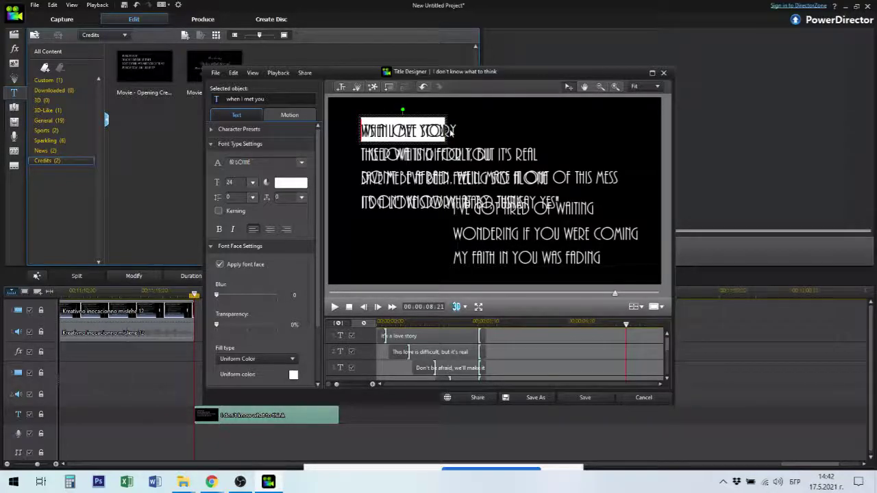
{"action": "type", "text": "Т"}
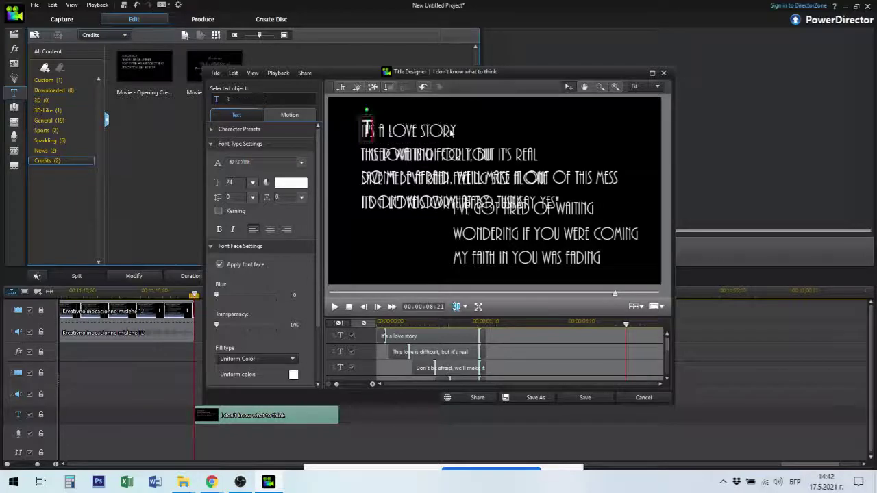
{"action": "type", "text": "ова"}
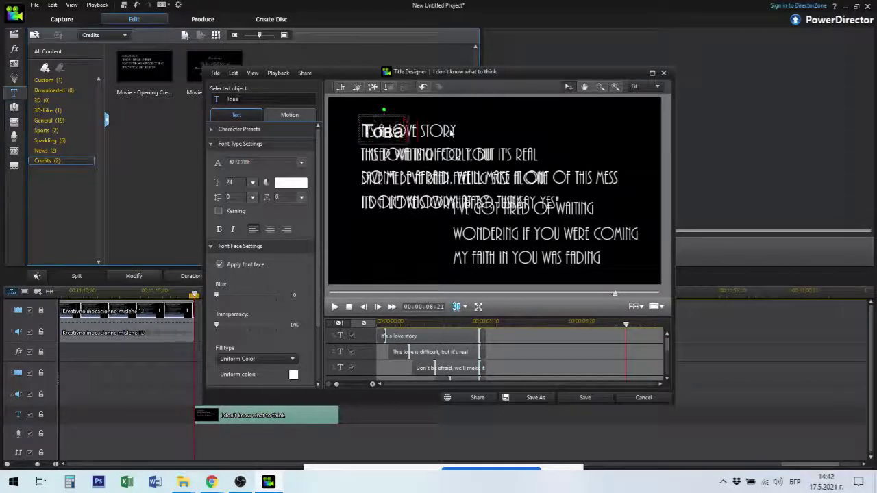
{"action": "type", "text": " е тест"}
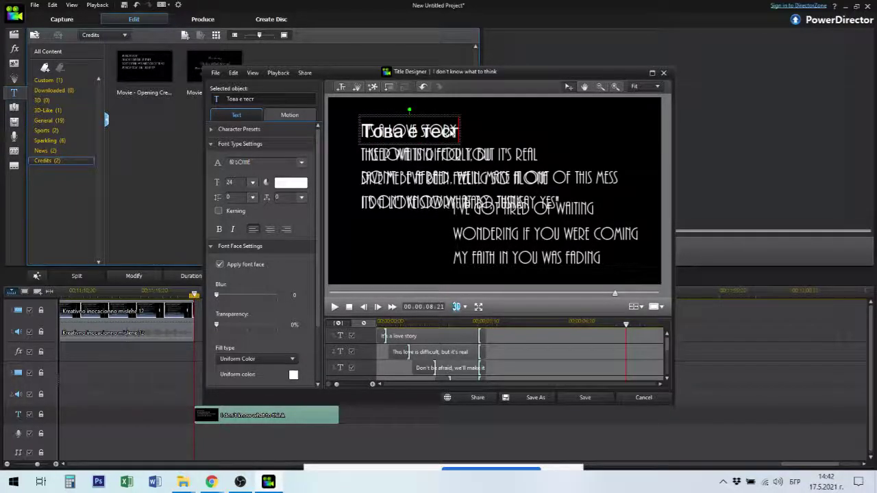
{"action": "left_click", "coordinate": [335, 308]}
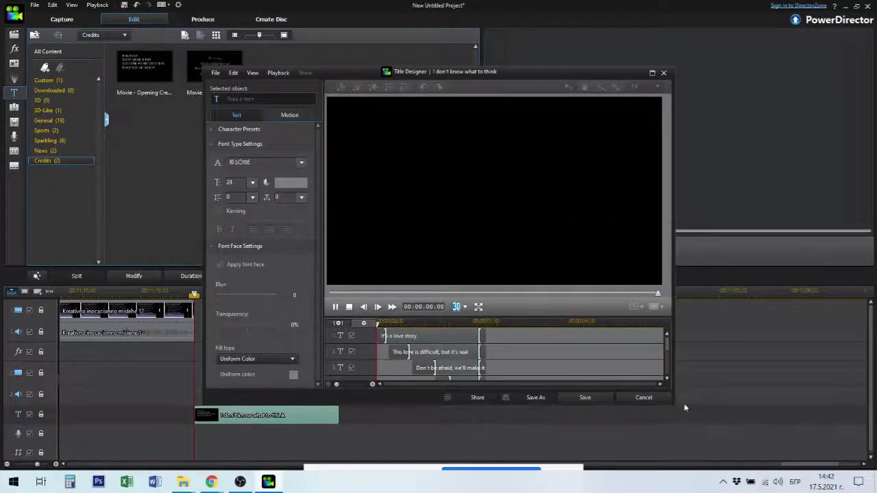
- Move the 'Това е тест' text object to the right of the top line
{"action": "left_click", "coordinate": [405, 337]}
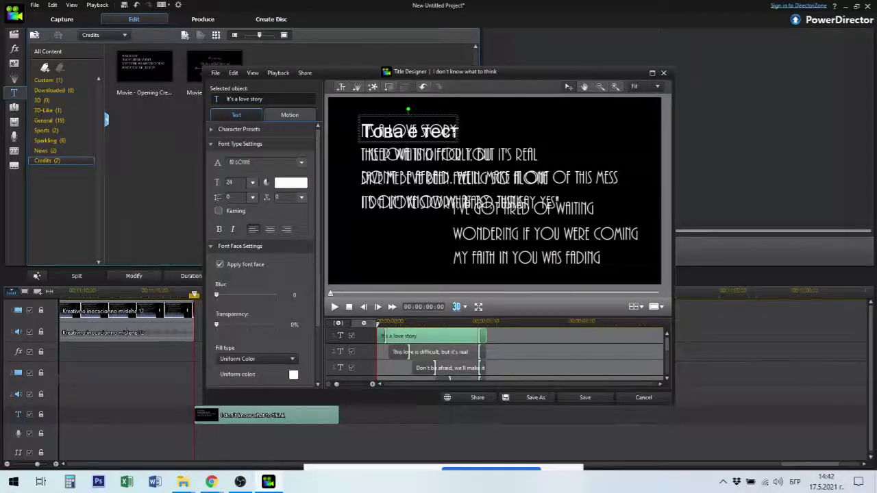
{"action": "left_click", "coordinate": [409, 131]}
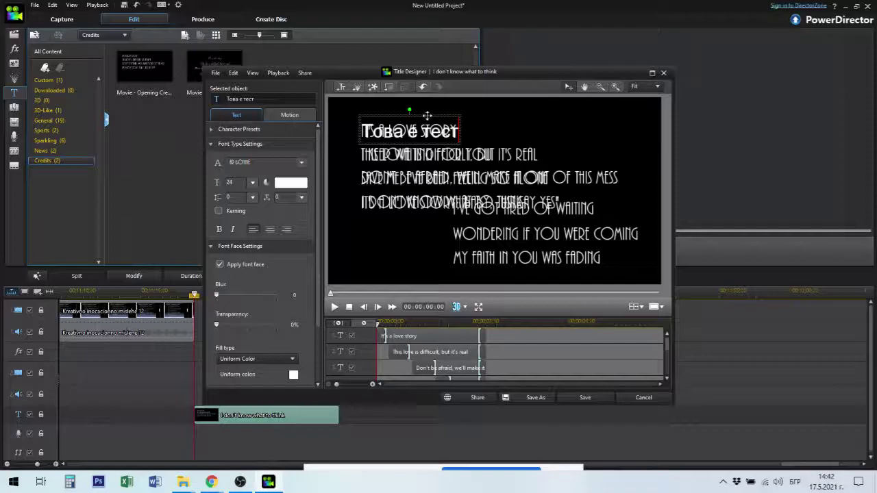
{"action": "left_click_drag", "start_coordinate": [427, 115], "coordinate": [549, 117]}
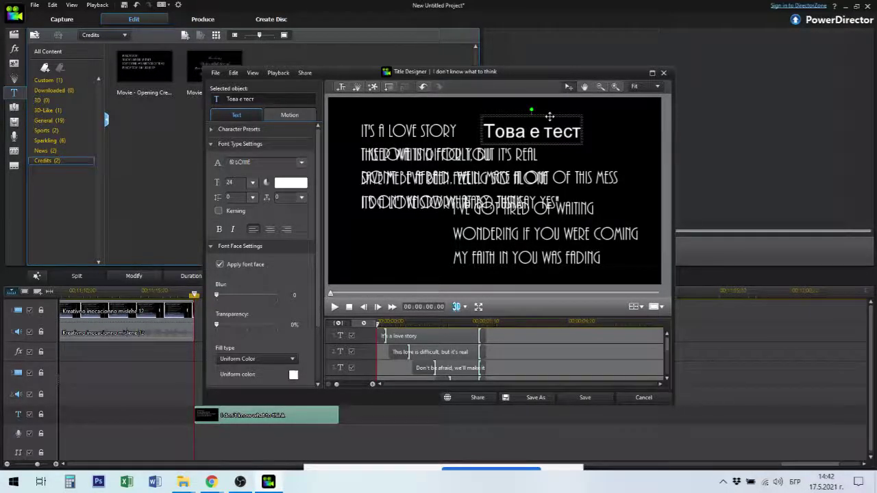
- Delete all the text from the 'It's a love story' line
{"action": "double_click", "coordinate": [439, 131]}
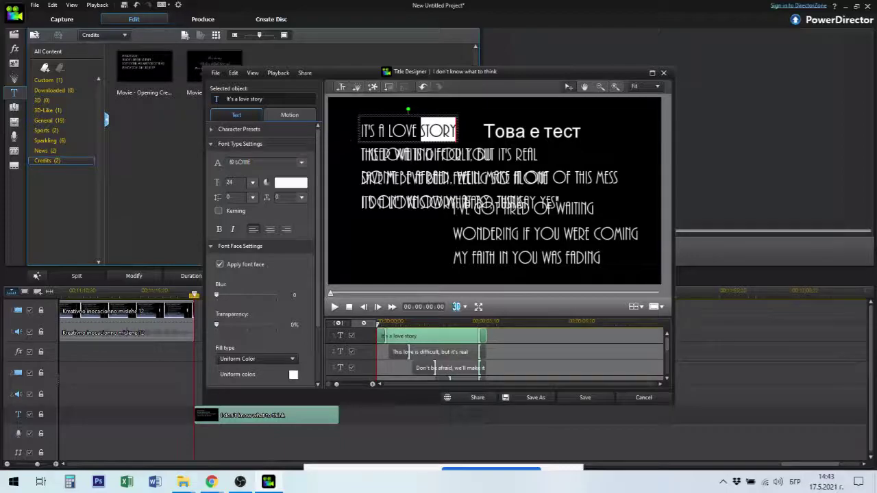
{"action": "key", "text": "ctrl+a"}
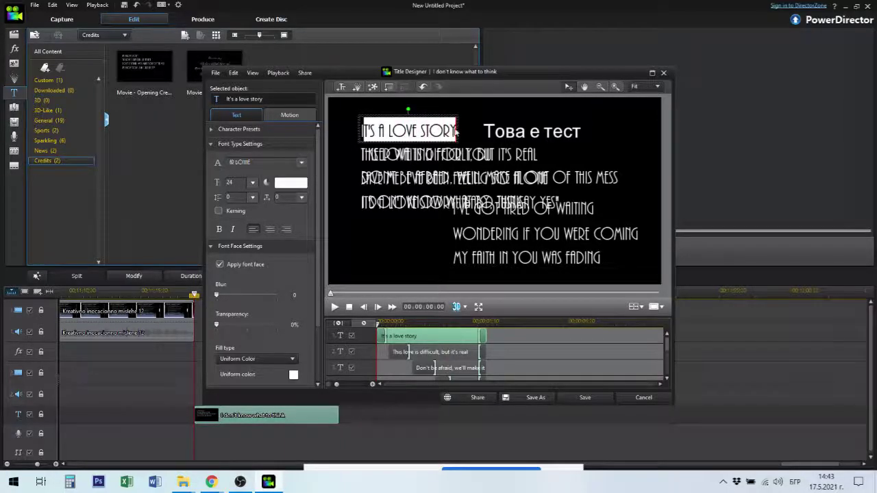
{"action": "key", "text": "BackSpace"}
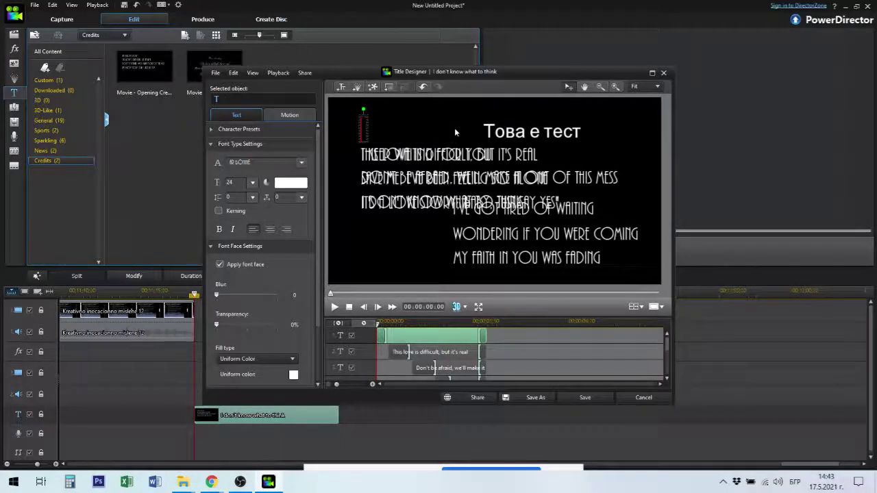
- Enter 'Друг тест' in the emptied line and preview the updated title animation
{"action": "type", "text": "Дру"}
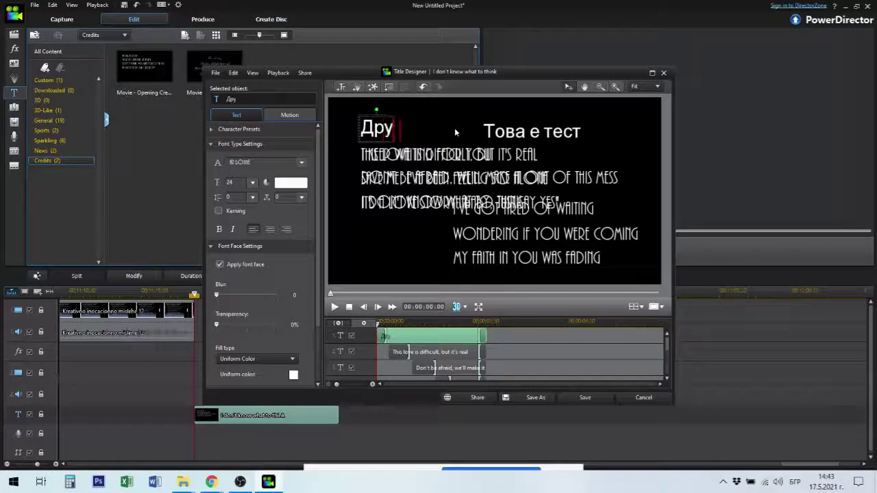
{"action": "type", "text": "г тест"}
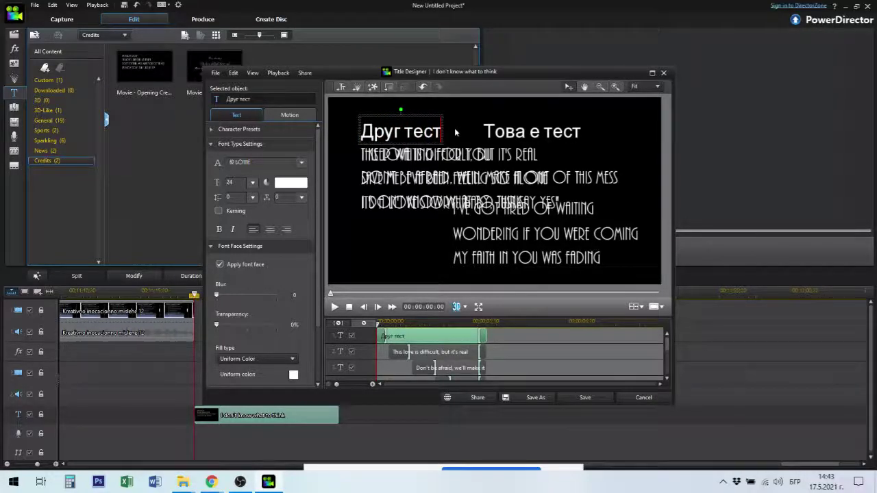
{"action": "left_click", "coordinate": [604, 157]}
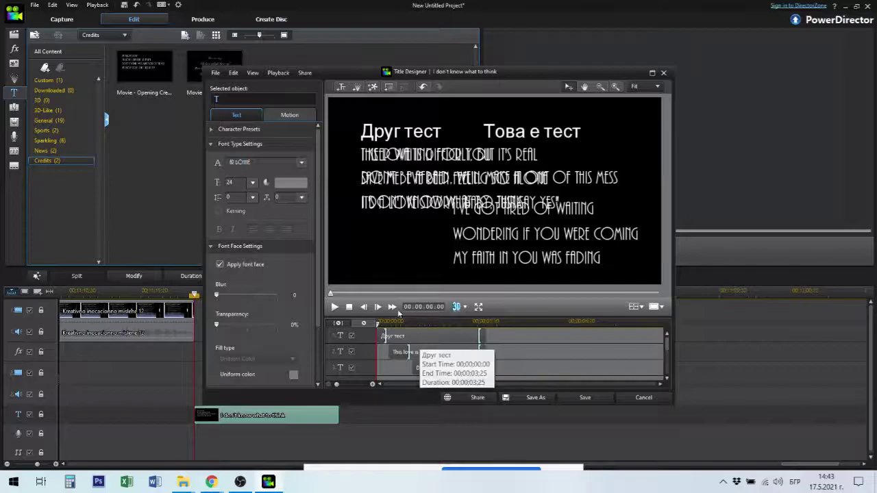
{"action": "left_click", "coordinate": [335, 308]}
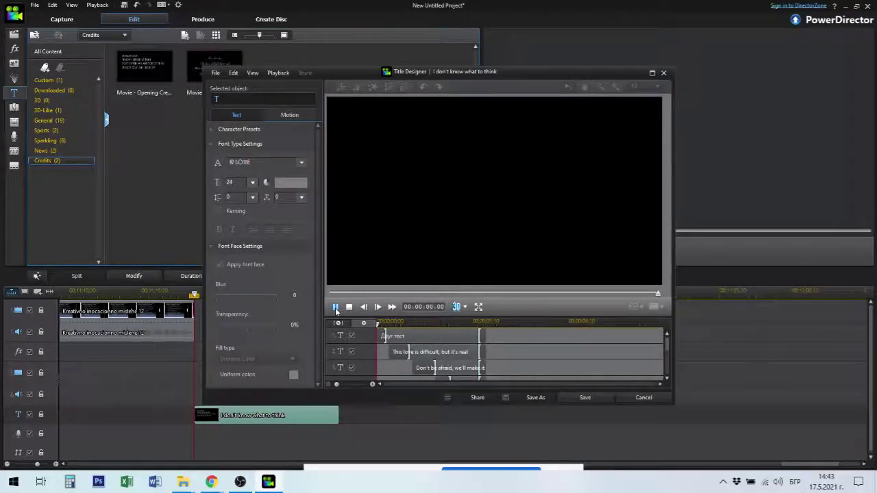
- Undo moving 'Това е тест' to the right, then save the credits title to the project
{"action": "left_click", "coordinate": [336, 308]}
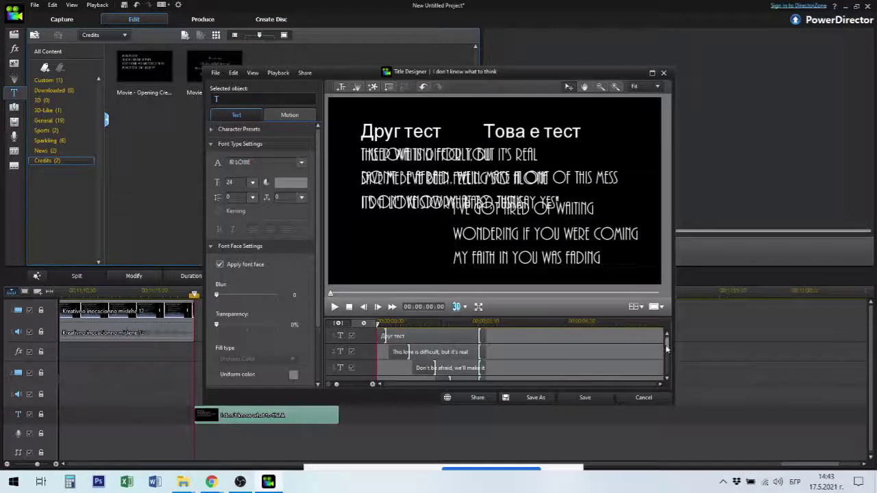
{"action": "left_click_drag", "start_coordinate": [667, 345], "coordinate": [676, 370]}
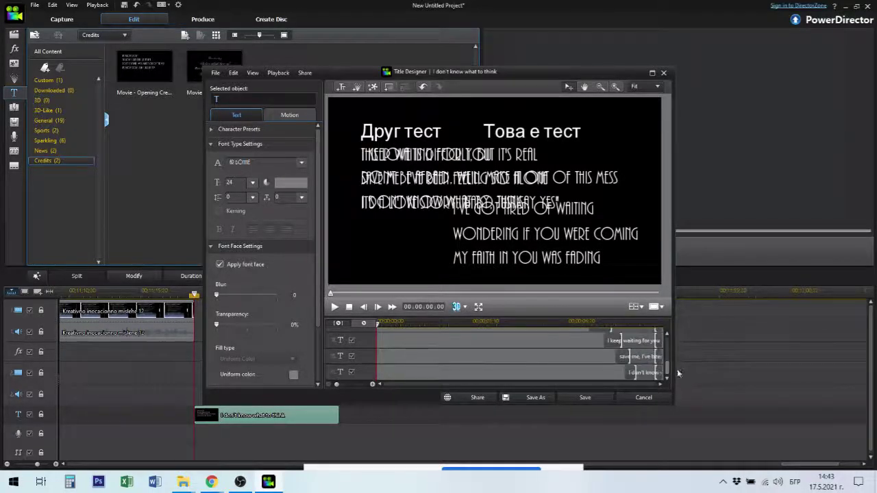
{"action": "left_click", "coordinate": [648, 374]}
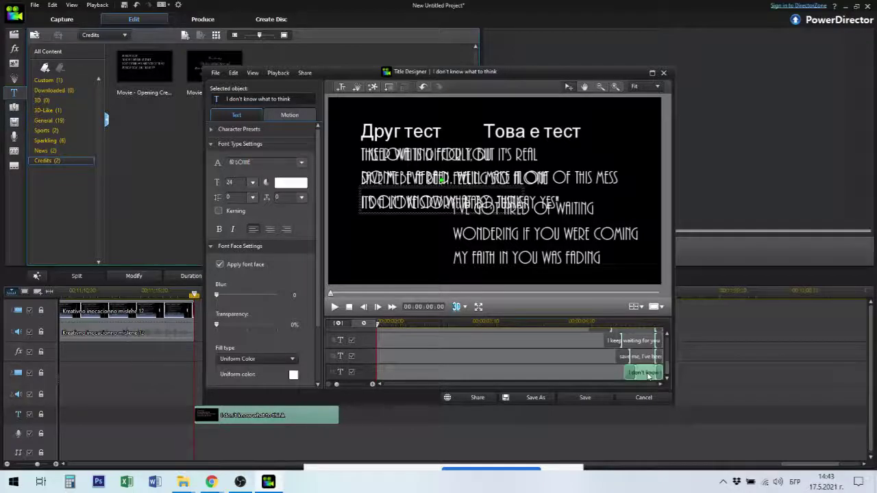
{"action": "left_click", "coordinate": [643, 357]}
{"action": "left_click", "coordinate": [640, 341]}
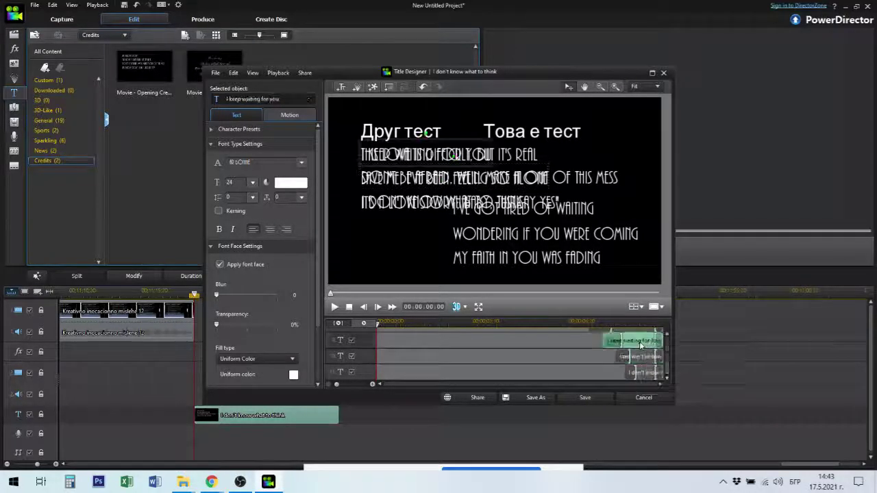
{"action": "left_click", "coordinate": [565, 141]}
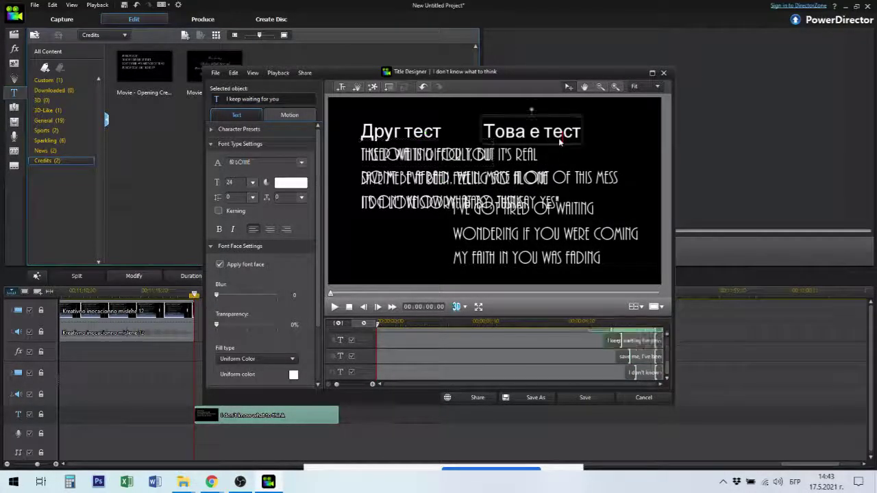
{"action": "left_click", "coordinate": [514, 111]}
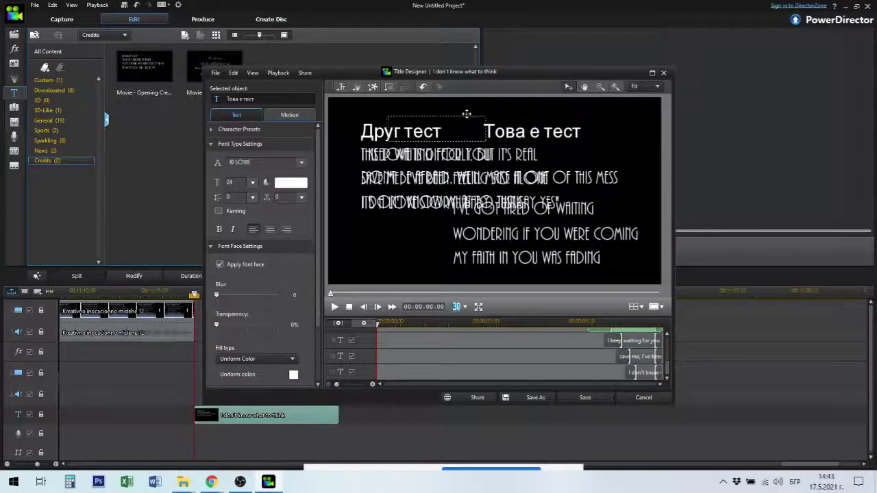
{"action": "key", "text": "ctrl+z"}
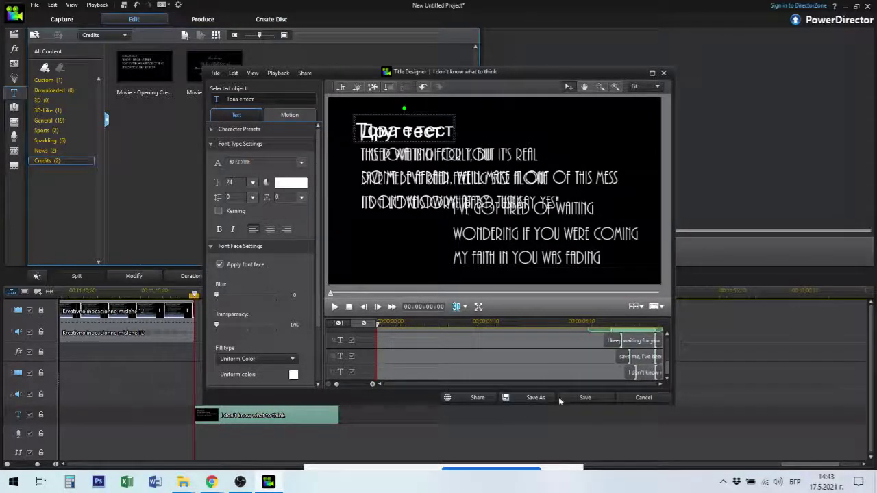
{"action": "left_click", "coordinate": [581, 399]}
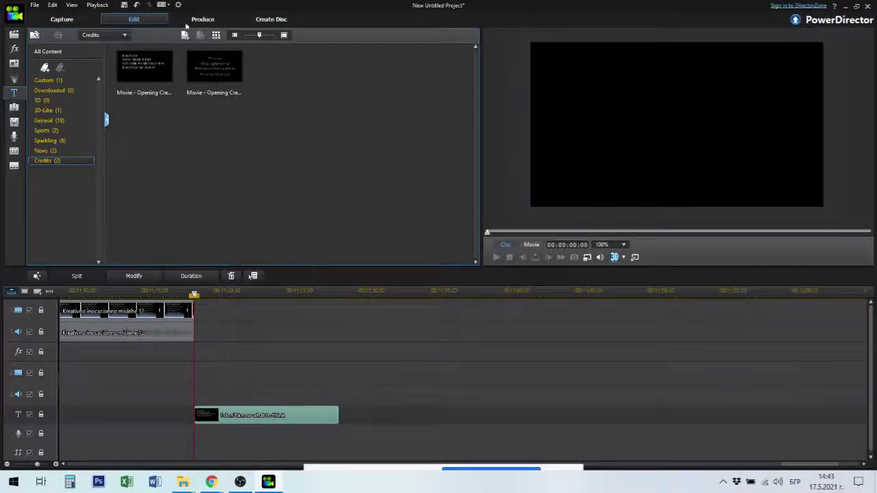
- Preview the second Credits title template, then switch to the Media Room clips
{"action": "left_click", "coordinate": [222, 65]}
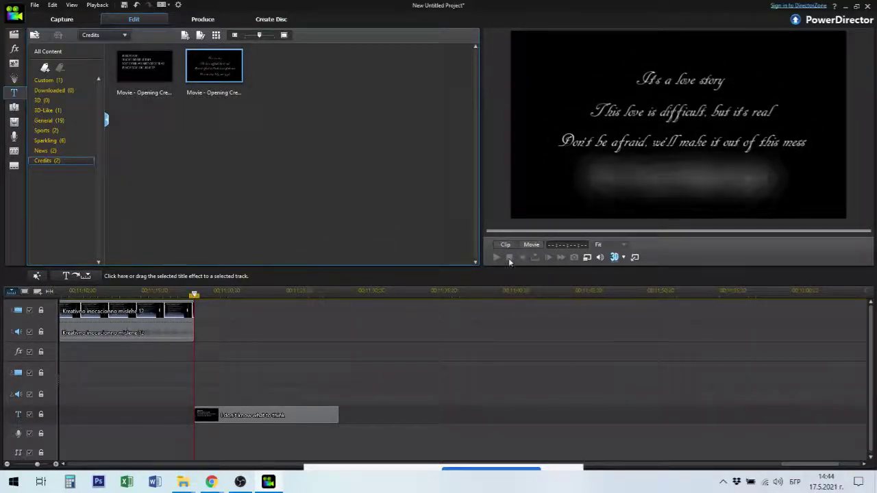
{"action": "left_click", "coordinate": [13, 35]}
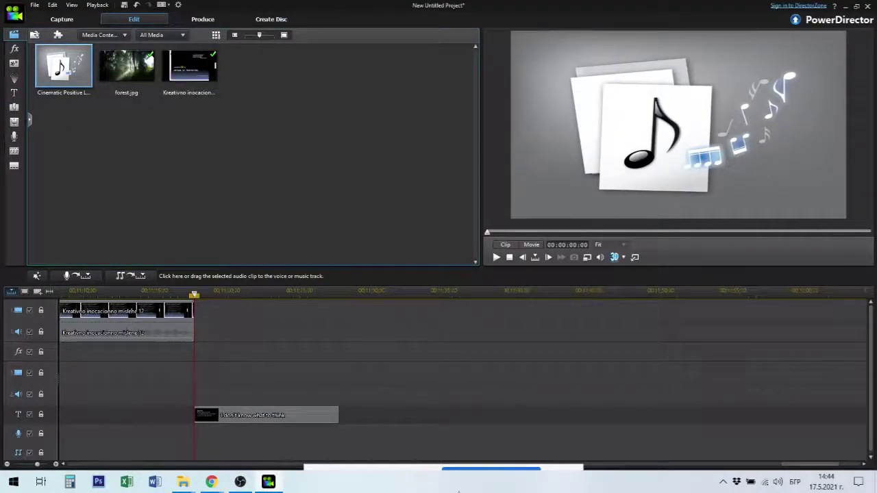
- Play the movie from the start of the timeline, then stop it at the beginning
{"action": "left_click_drag", "start_coordinate": [802, 465], "coordinate": [76, 466]}
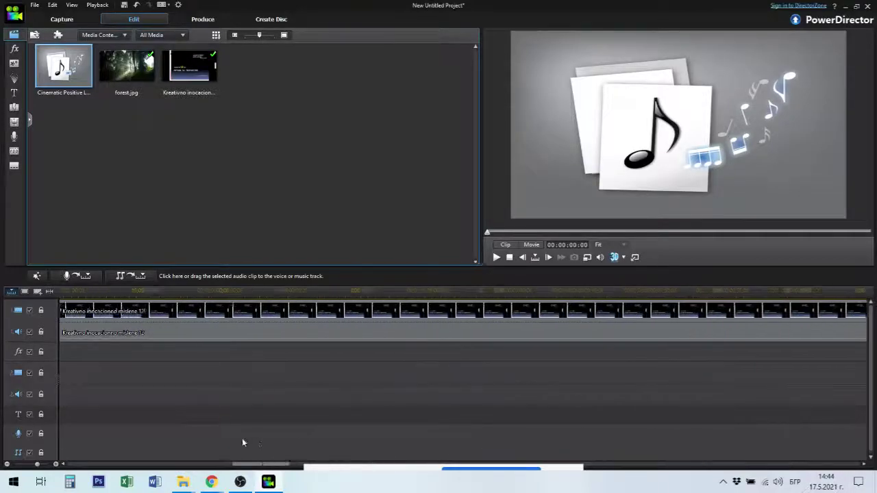
{"action": "left_click", "coordinate": [60, 292]}
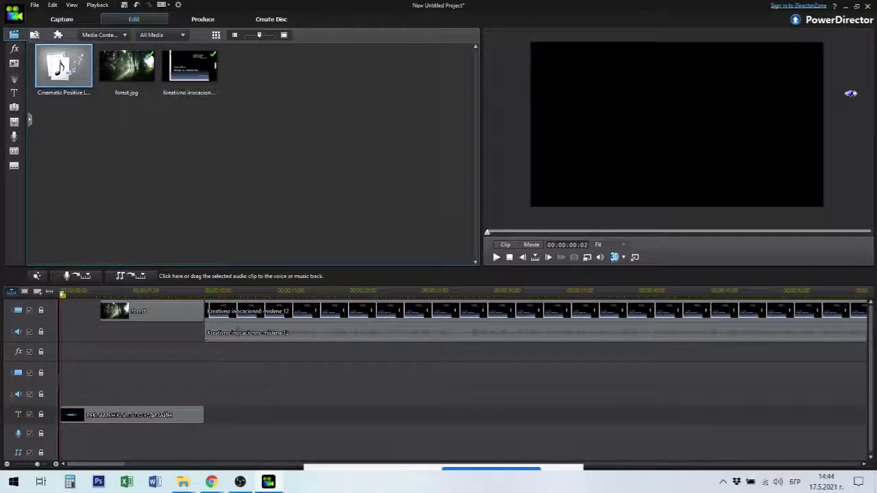
{"action": "left_click", "coordinate": [496, 258]}
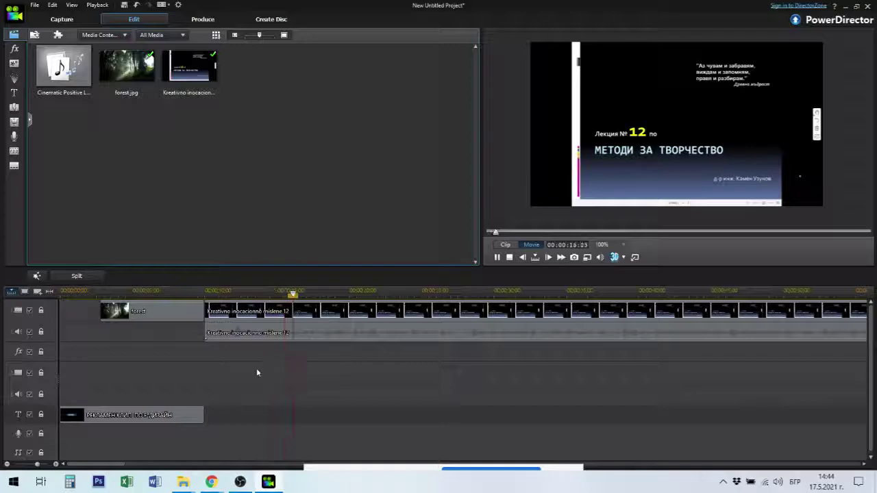
{"action": "left_click", "coordinate": [509, 257]}
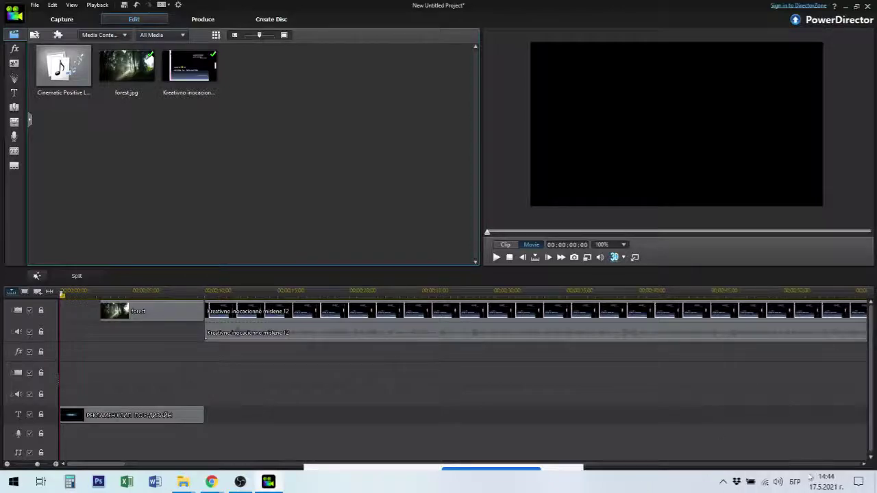
{"action": "mouse_move", "coordinate": [809, 477]}
- Save the project as 'Е-дизайн 1_Тест.pds' (PowerDirector Script) in the CL PowerDirector folder
{"action": "left_click", "coordinate": [34, 5]}
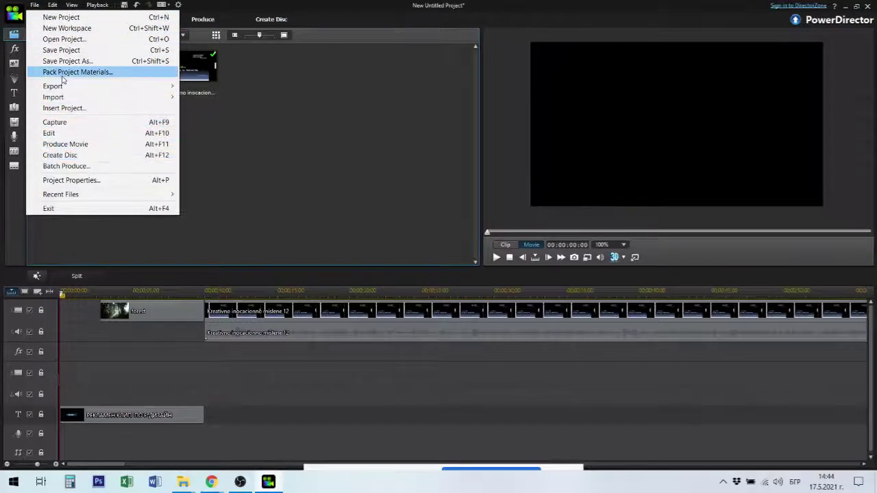
{"action": "left_click", "coordinate": [88, 52]}
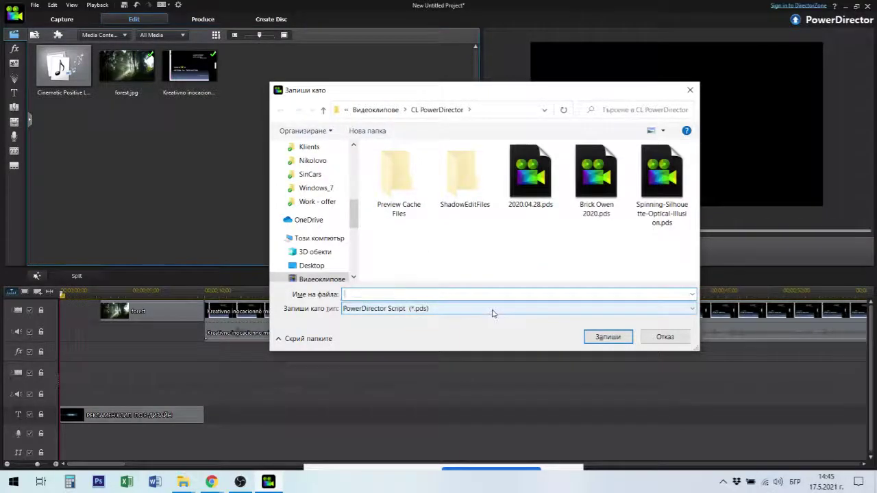
{"action": "type", "text": "E"}
{"action": "type", "text": "-диза"}
{"action": "type", "text": "йн "}
{"action": "type", "text": "1"}
{"action": "type", "text": "_Тес"}
{"action": "type", "text": "т"}
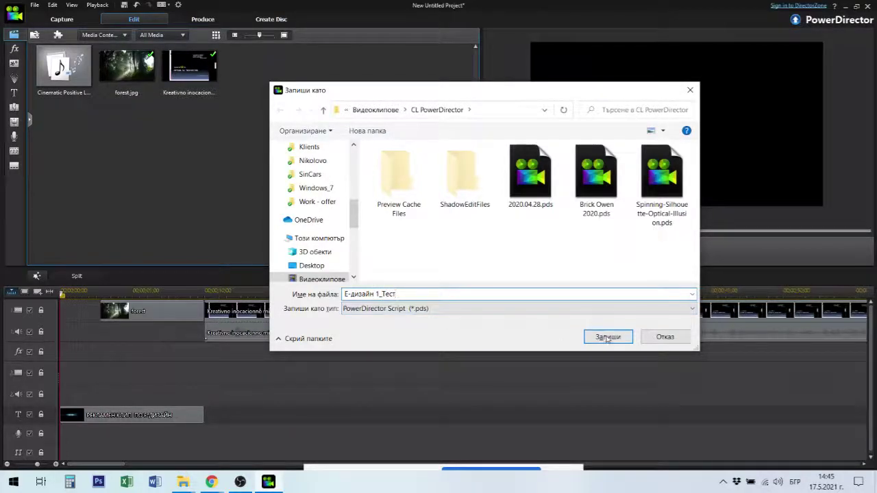
{"action": "left_click", "coordinate": [600, 336]}
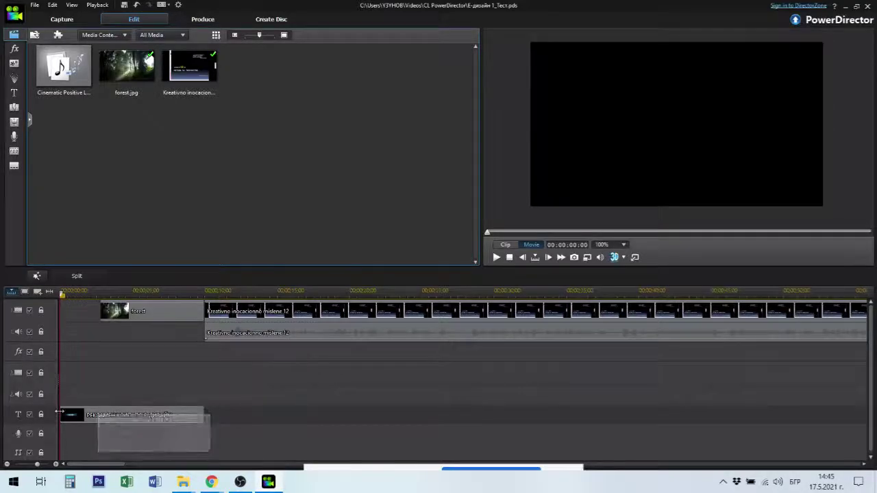
- Preview the forest, opening title and Kreativno lecture clips, then go to the Produce page
{"action": "left_click", "coordinate": [142, 312]}
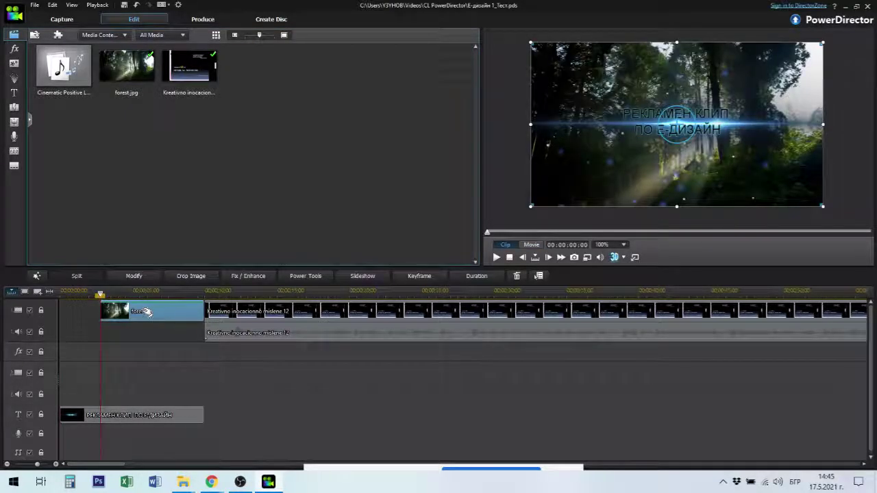
{"action": "left_click", "coordinate": [198, 415]}
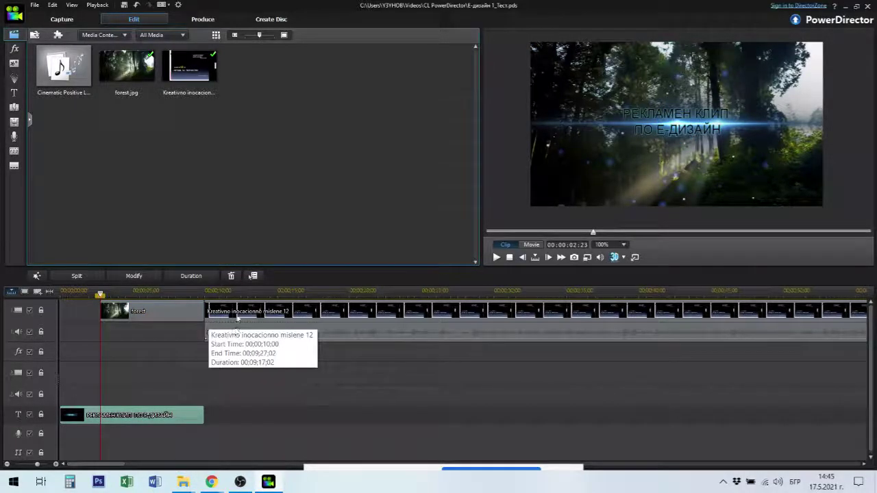
{"action": "left_click", "coordinate": [222, 295]}
{"action": "left_click", "coordinate": [224, 310]}
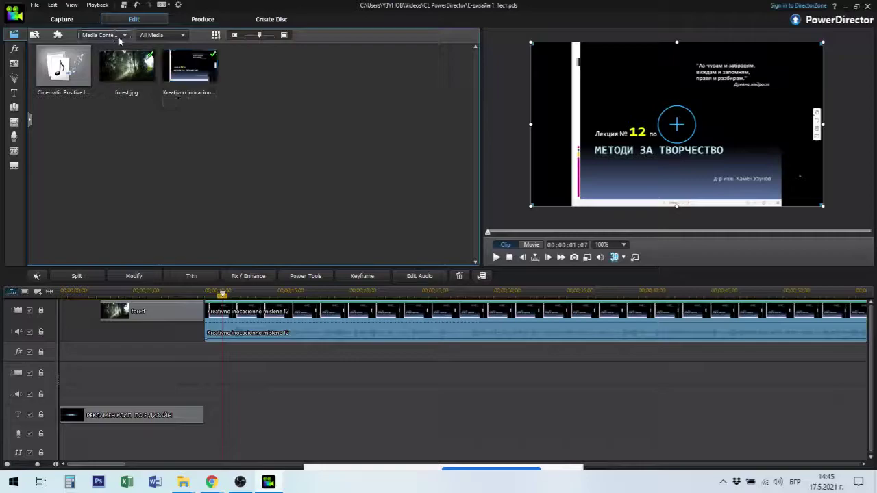
{"action": "left_click", "coordinate": [210, 19]}
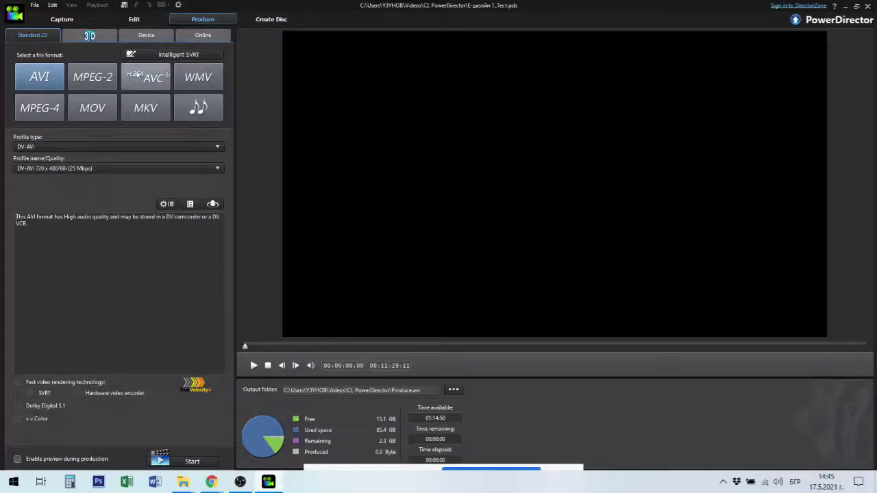
{"action": "left_click", "coordinate": [49, 112]}
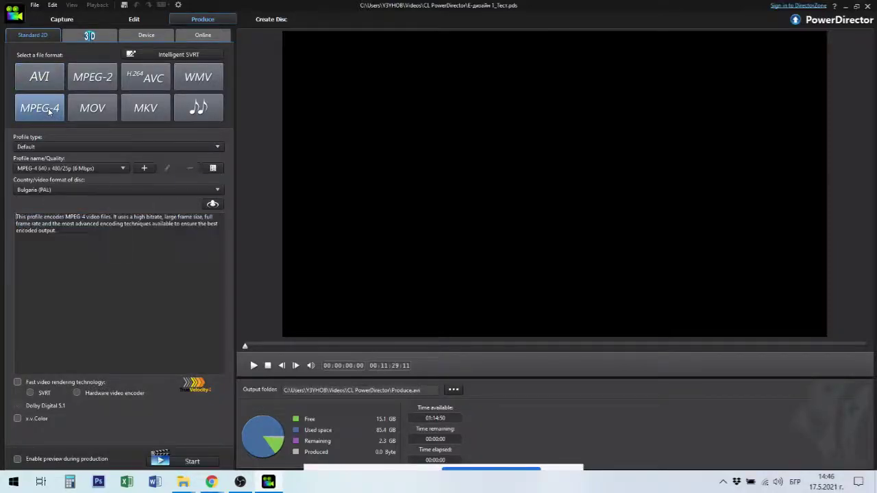
{"action": "left_click", "coordinate": [39, 77]}
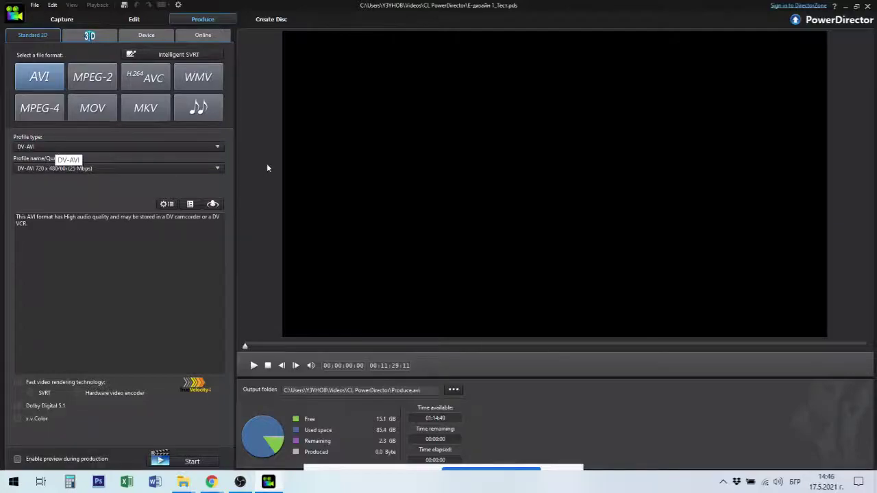
{"action": "left_click", "coordinate": [55, 169]}
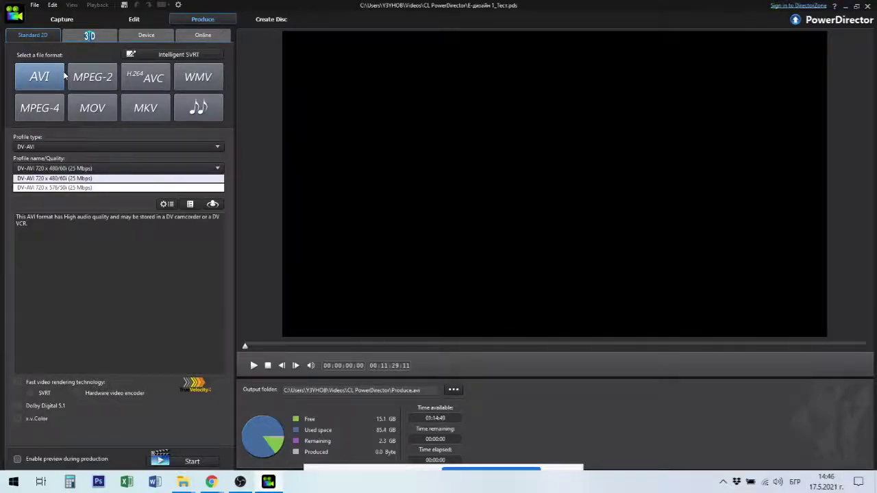
- Leave the Produce page and return to the Edit workspace with the media library and timeline
{"action": "left_click", "coordinate": [62, 20]}
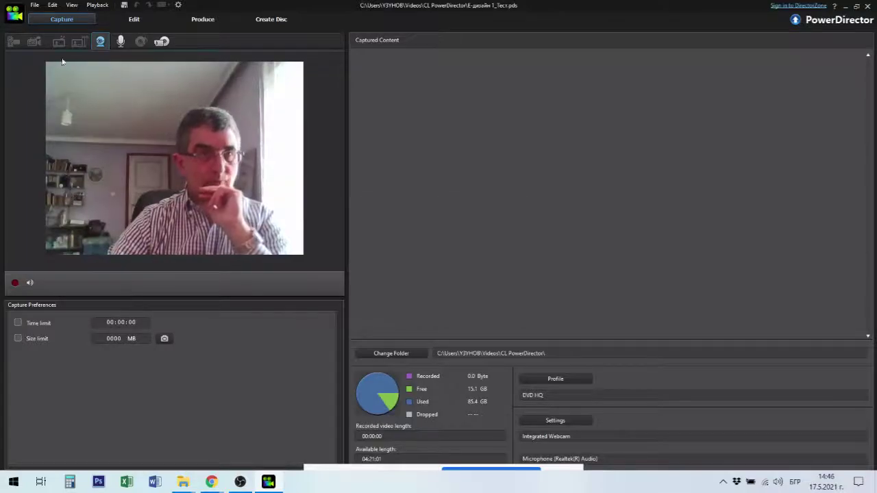
{"action": "left_click", "coordinate": [135, 20]}
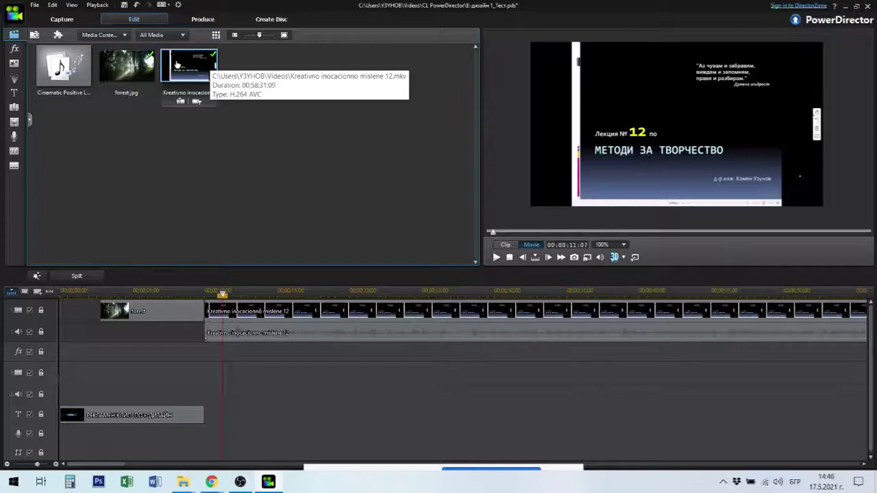
- Put the Cinematic Positive Long music on the music track beneath the lecture video
{"action": "left_click", "coordinate": [147, 60]}
{"action": "left_click", "coordinate": [63, 66]}
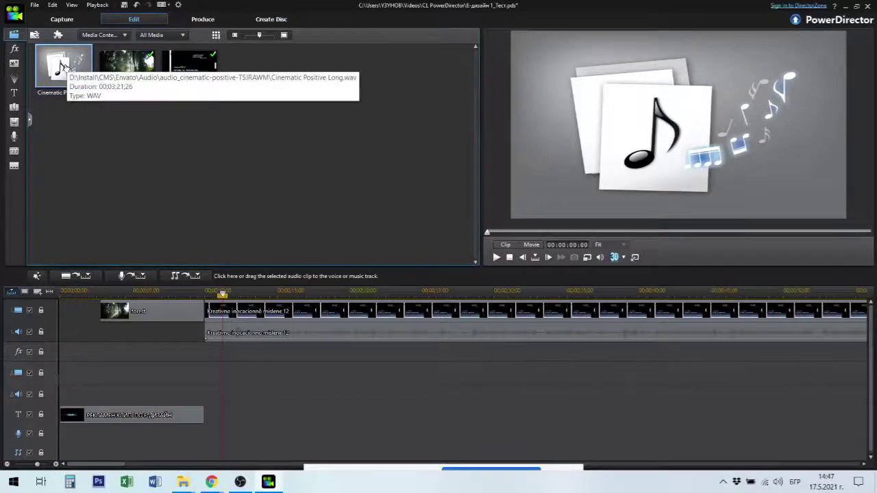
{"action": "mouse_move", "coordinate": [64, 67]}
{"action": "left_mouse_down"}
{"action": "mouse_move", "coordinate": [233, 391]}
{"action": "mouse_move", "coordinate": [253, 392]}
{"action": "mouse_move", "coordinate": [209, 392]}
{"action": "mouse_move", "coordinate": [481, 402]}
{"action": "mouse_move", "coordinate": [563, 394]}
{"action": "left_mouse_up"}
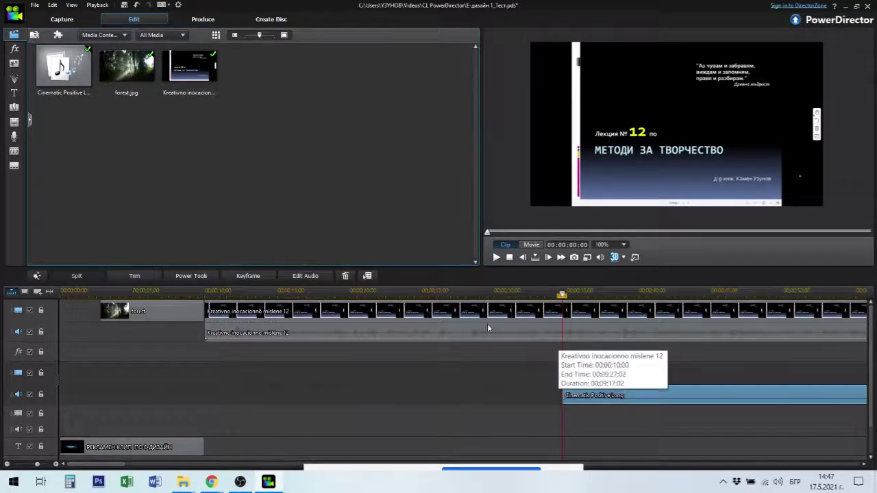
{"action": "scroll", "coordinate": [562, 418], "scroll_direction": "down", "scroll_amount": 1}
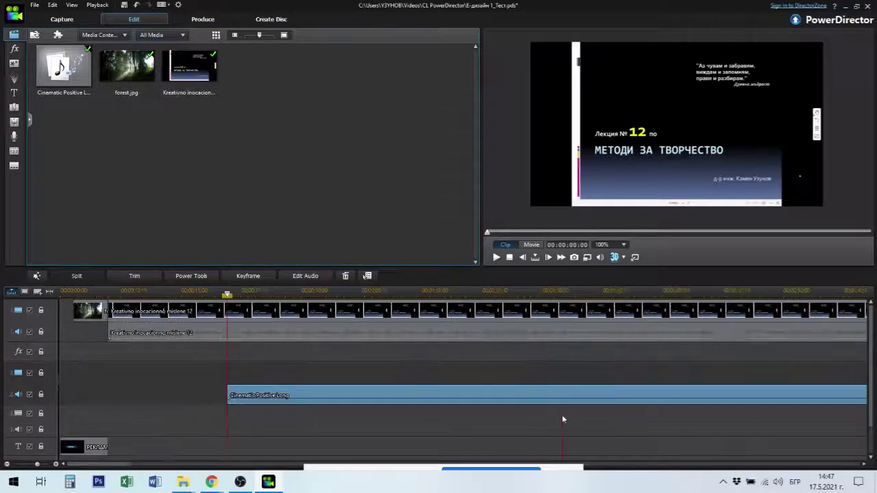
{"action": "scroll", "coordinate": [562, 415], "scroll_direction": "down", "scroll_amount": 1}
{"action": "scroll", "coordinate": [562, 415], "scroll_direction": "down", "scroll_amount": 1}
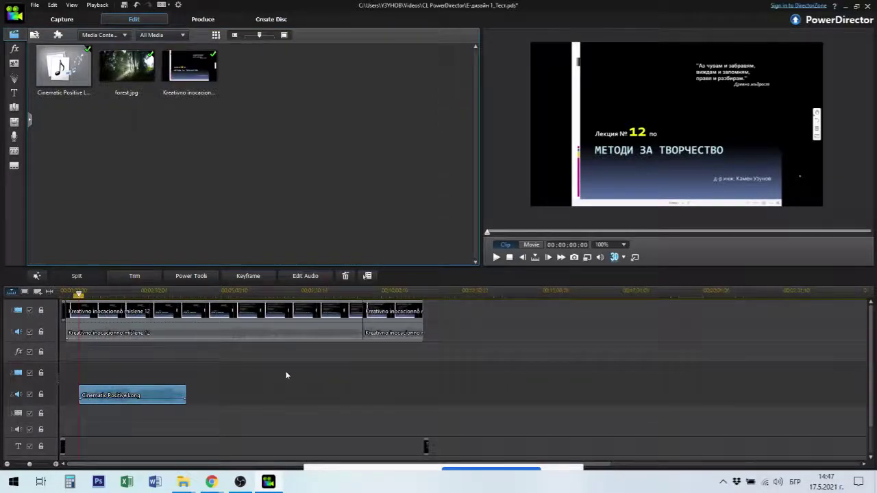
{"action": "scroll", "coordinate": [286, 372], "scroll_direction": "up", "scroll_amount": 1}
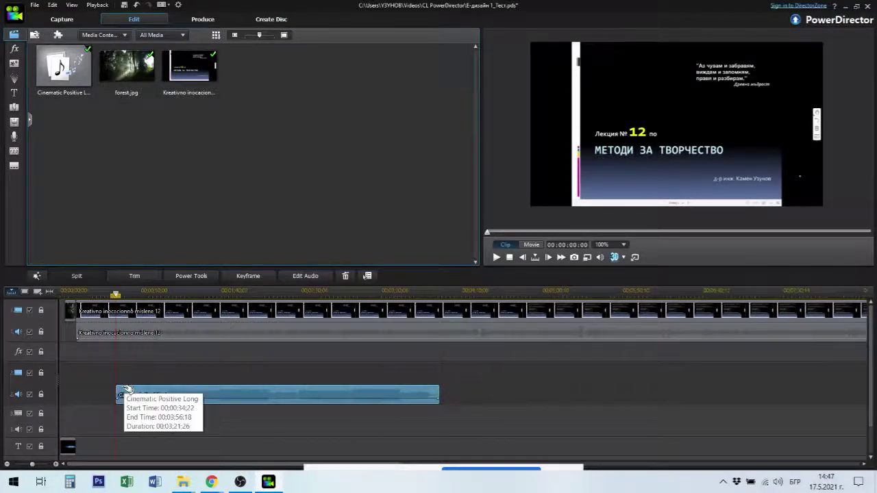
- Turn the lecture clip's audio volume down to silence and save the project
{"action": "left_click", "coordinate": [77, 337]}
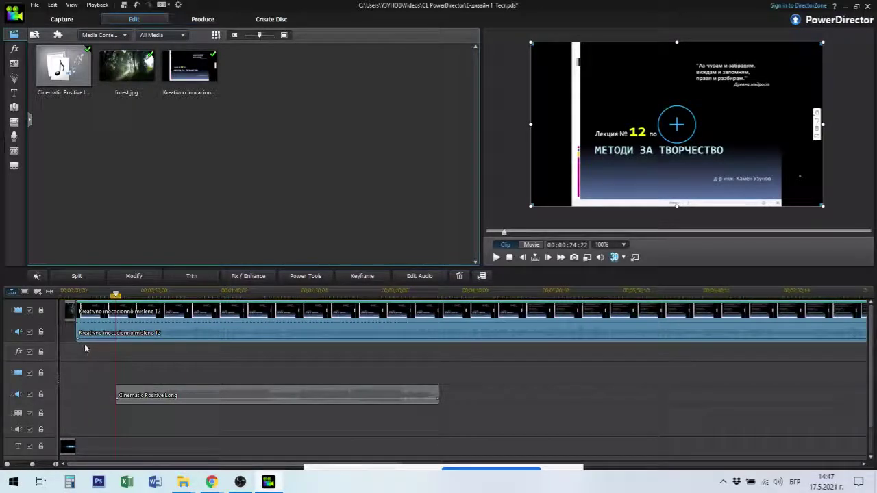
{"action": "left_click_drag", "start_coordinate": [77, 337], "coordinate": [76, 344]}
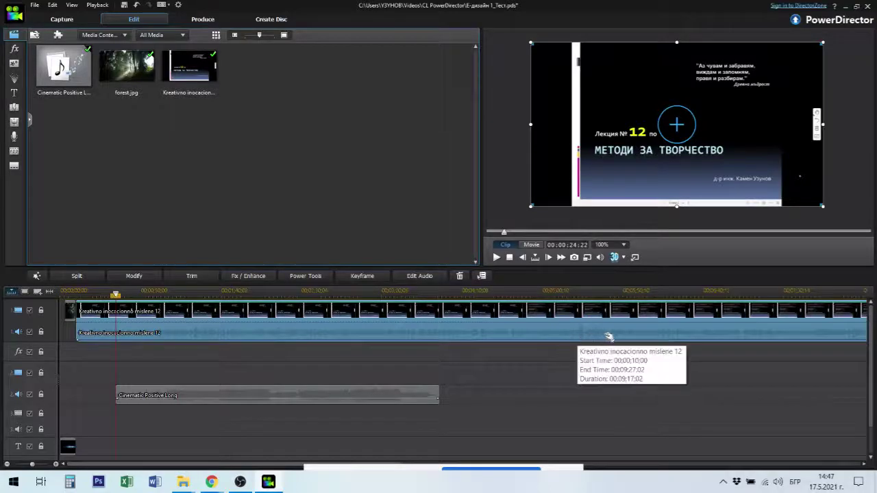
{"action": "left_click", "coordinate": [359, 403]}
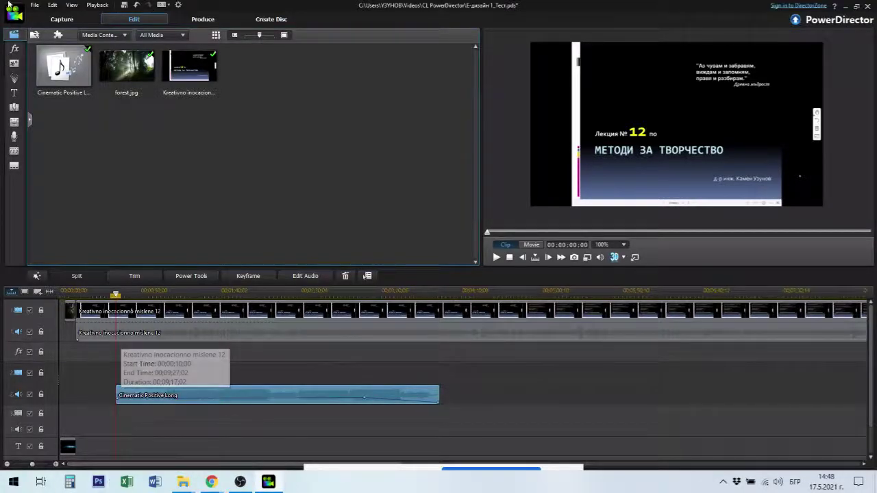
{"action": "key", "text": "ctrl+s"}
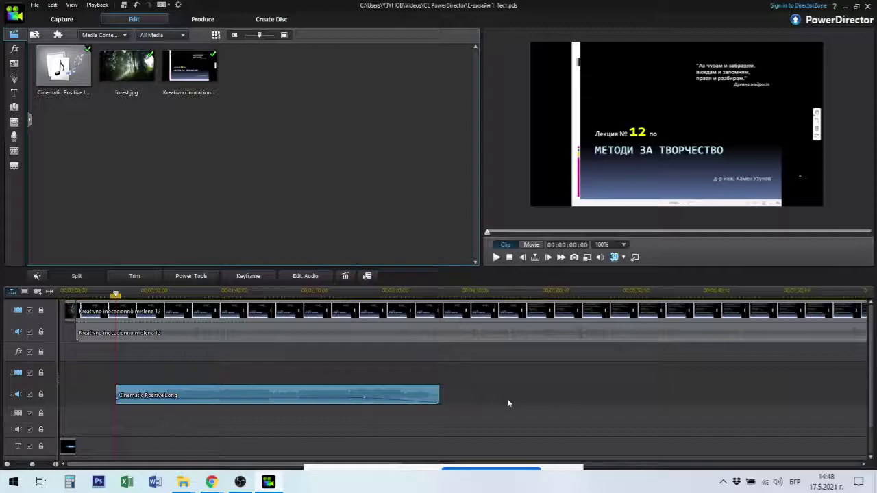
- Add the News 1 Breaking News title to the title track, spanning 00;04;20;05 to 00;07;40;17
{"action": "left_click", "coordinate": [13, 93]}
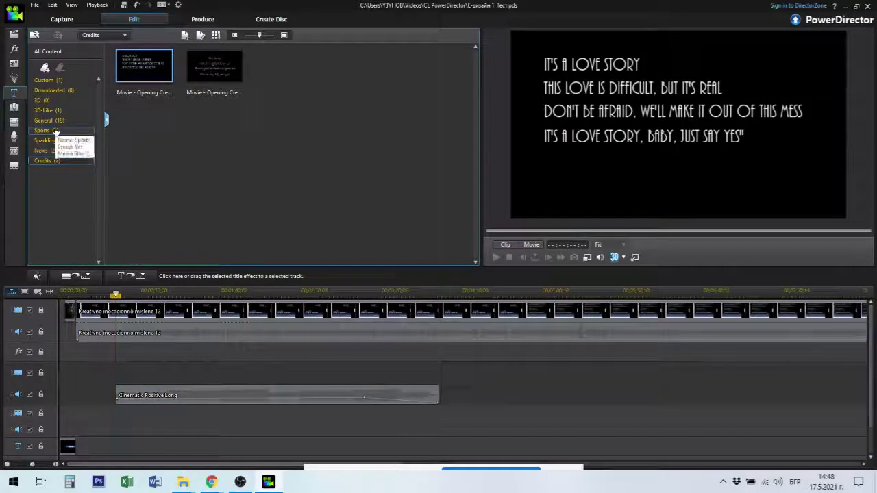
{"action": "left_click", "coordinate": [53, 150]}
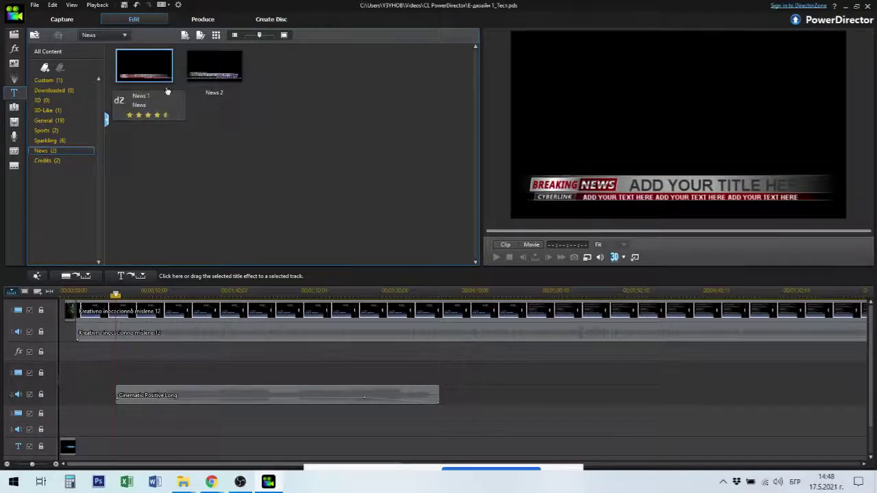
{"action": "mouse_move", "coordinate": [140, 76]}
{"action": "left_mouse_down"}
{"action": "mouse_move", "coordinate": [537, 423]}
{"action": "mouse_move", "coordinate": [481, 450]}
{"action": "mouse_move", "coordinate": [560, 453]}
{"action": "mouse_move", "coordinate": [543, 454]}
{"action": "mouse_move", "coordinate": [764, 425]}
{"action": "left_mouse_up"}
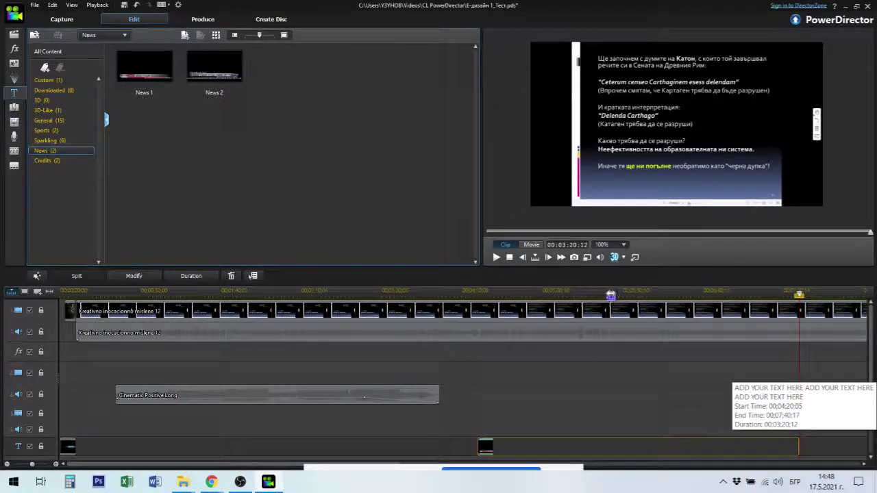
{"action": "left_click", "coordinate": [610, 293]}
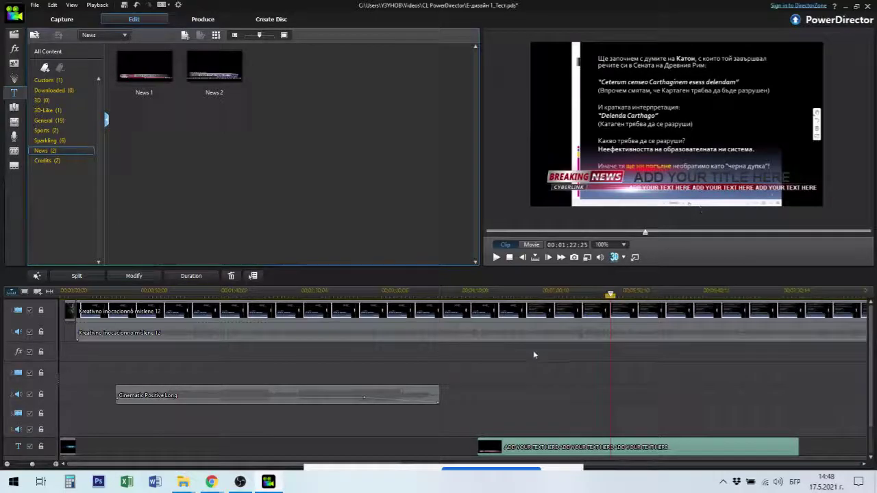
- Save the project and return to the Produce page
{"action": "key", "text": "ctrl+s"}
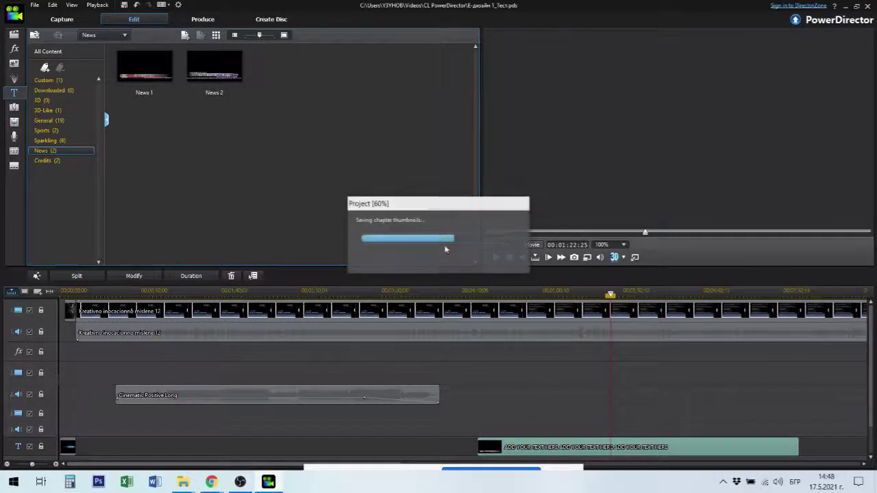
{"action": "left_click", "coordinate": [198, 20]}
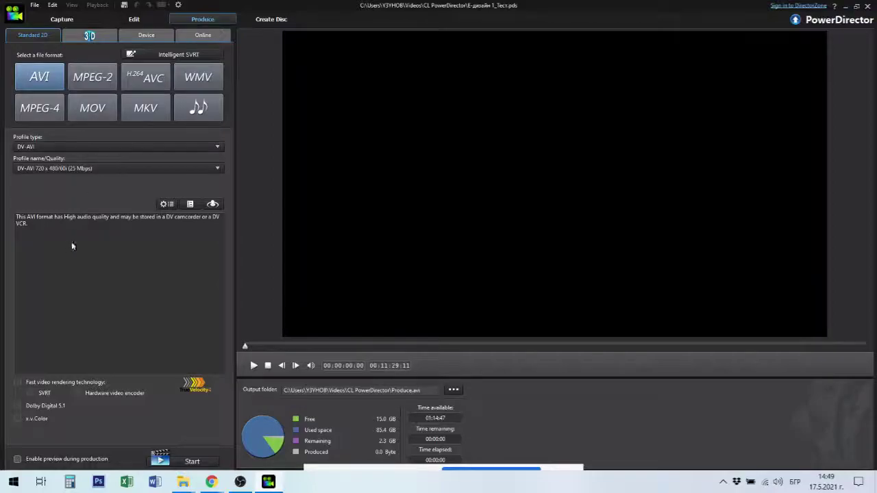
- Switch the output format from AVI to MPEG-4, writing Produce.mp4, and view its quality profiles
{"action": "left_click", "coordinate": [62, 145]}
{"action": "left_click", "coordinate": [44, 118]}
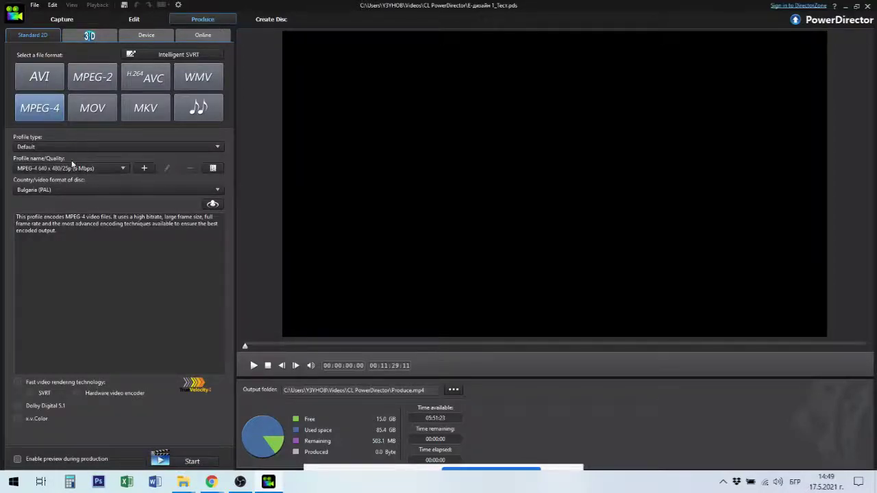
{"action": "left_click", "coordinate": [74, 168]}
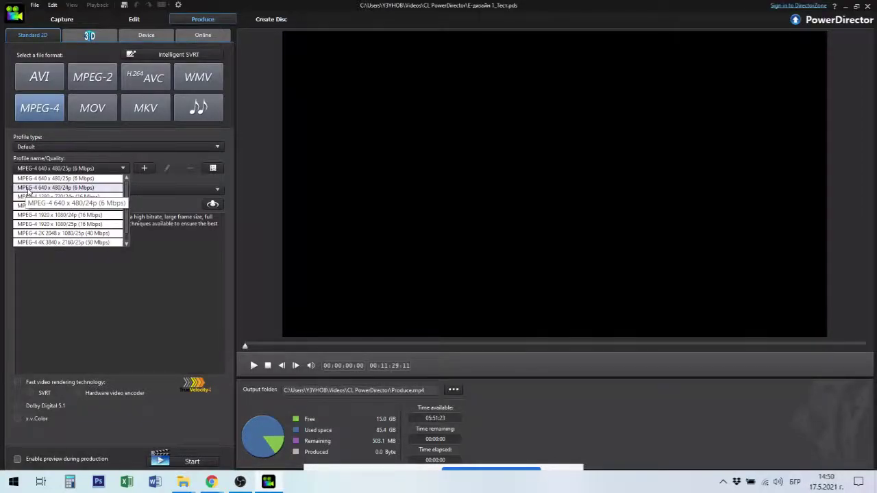
- Pick the 640 x 480 MPEG-4 profile, keep Bulgaria (PAL), and enable preview during production
{"action": "left_click", "coordinate": [28, 187]}
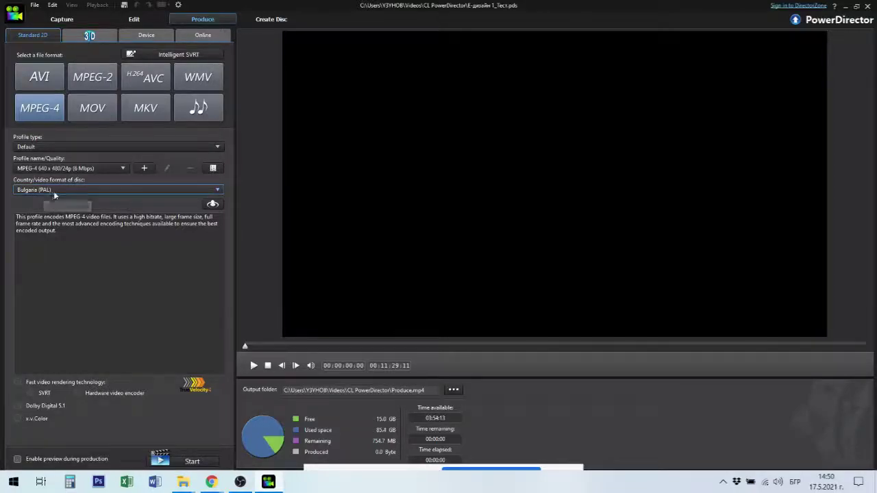
{"action": "left_click", "coordinate": [60, 191]}
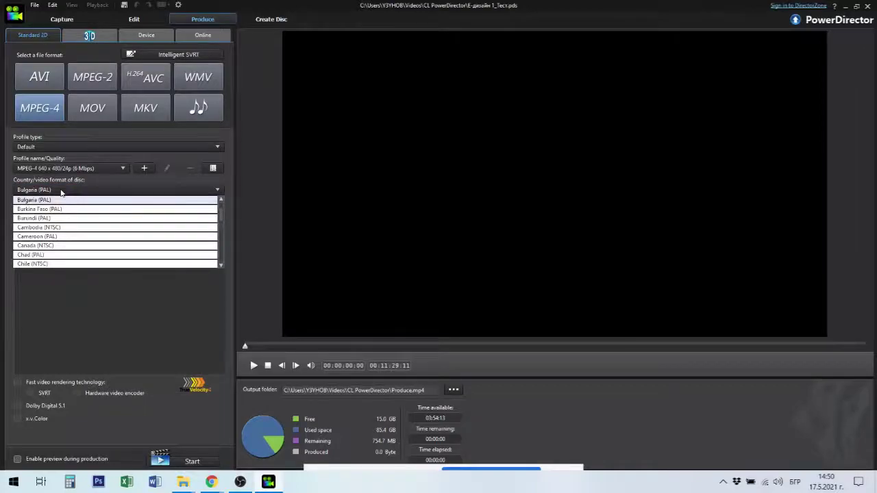
{"action": "left_click", "coordinate": [61, 191]}
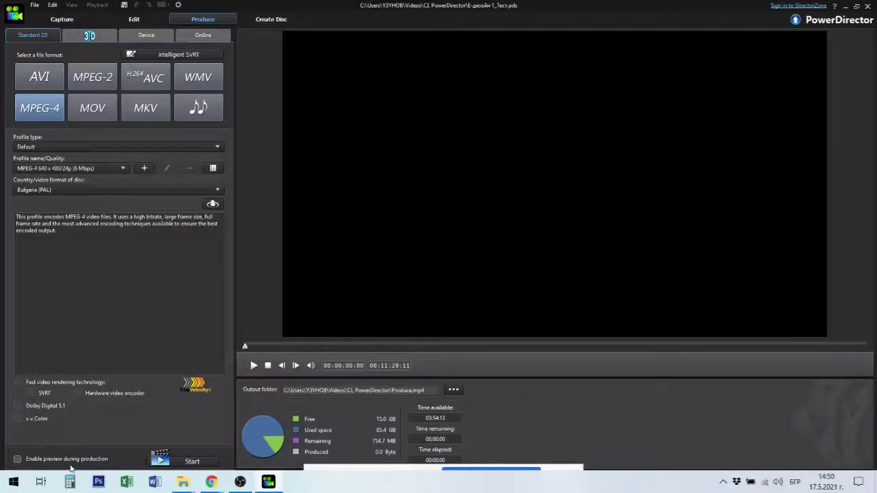
{"action": "left_click", "coordinate": [17, 459]}
{"action": "left_click", "coordinate": [454, 389]}
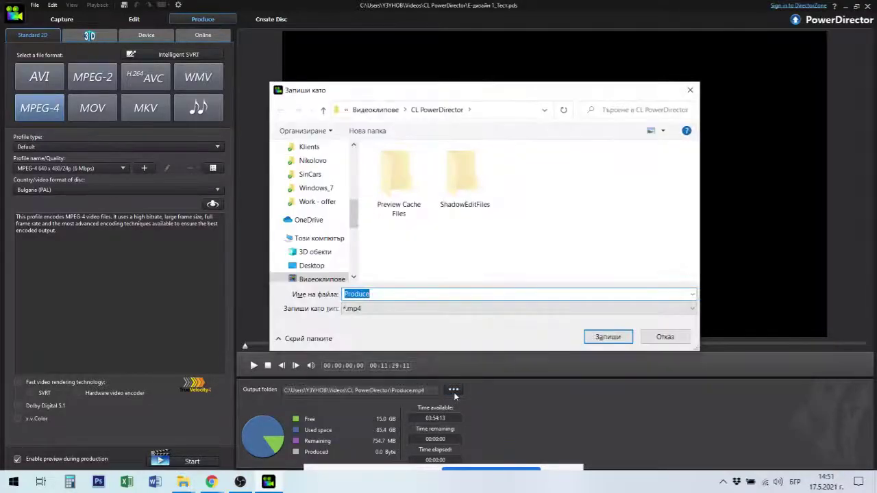
{"action": "left_click", "coordinate": [672, 340]}
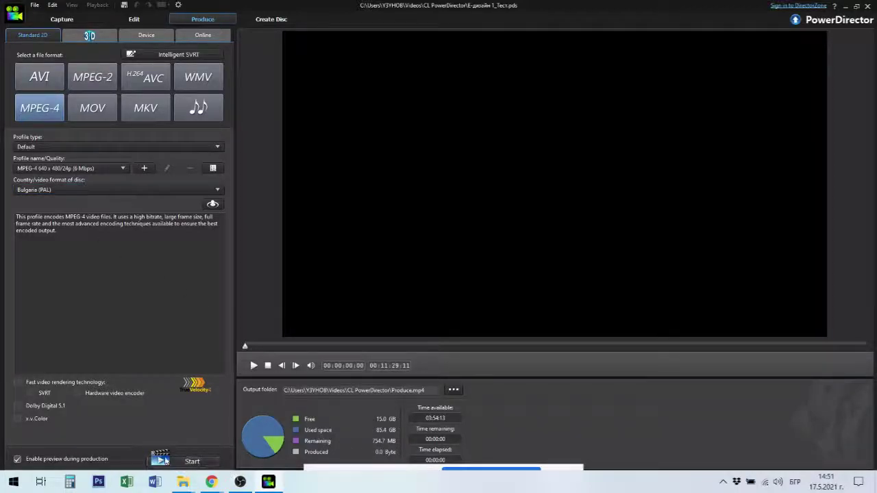
- Start rendering the lecture to Produce.mp4, then switch to YouTube in Chrome
{"action": "left_click", "coordinate": [192, 462]}
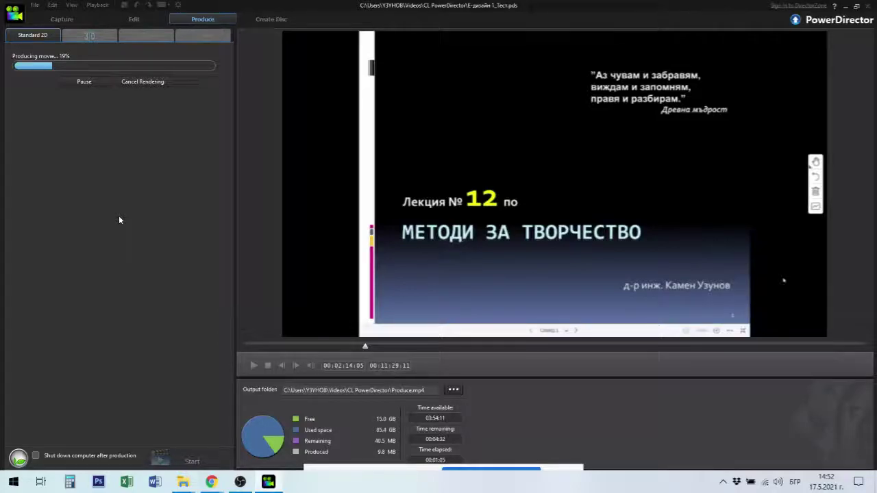
{"action": "mouse_move", "coordinate": [212, 485]}
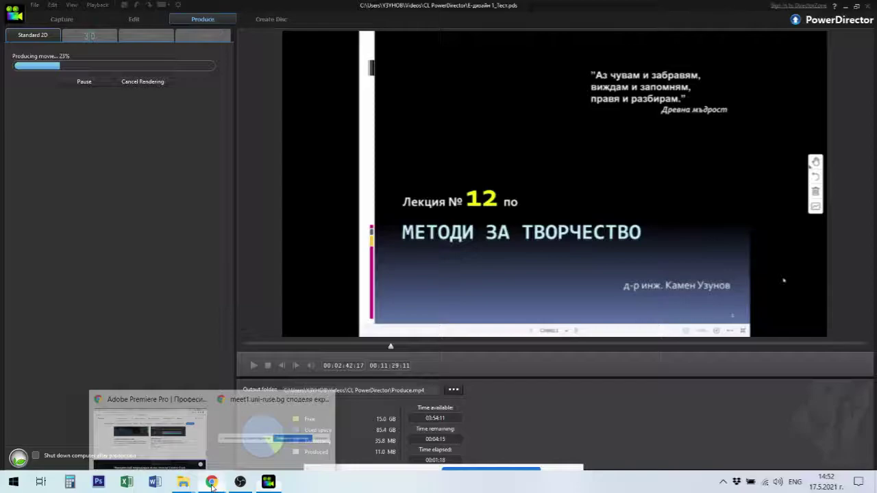
{"action": "left_click", "coordinate": [213, 485]}
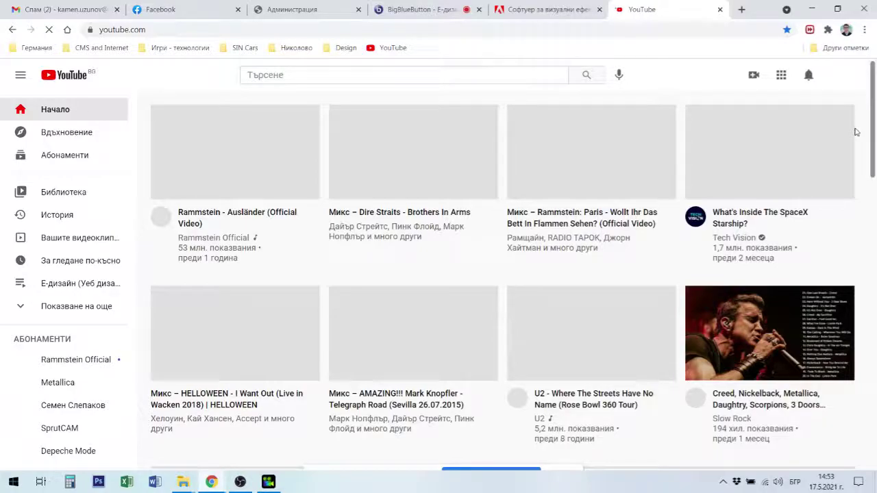
- Open the channel's uploaded videos list in YouTube Studio and scroll through it
{"action": "left_click", "coordinate": [76, 238]}
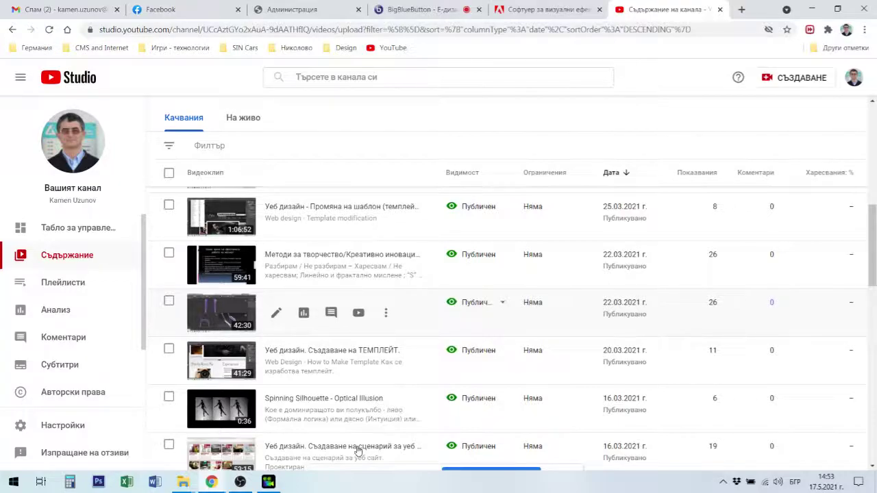
{"action": "scroll", "coordinate": [354, 238], "scroll_direction": "up", "scroll_amount": 1}
{"action": "scroll", "coordinate": [354, 238], "scroll_direction": "up", "scroll_amount": 7}
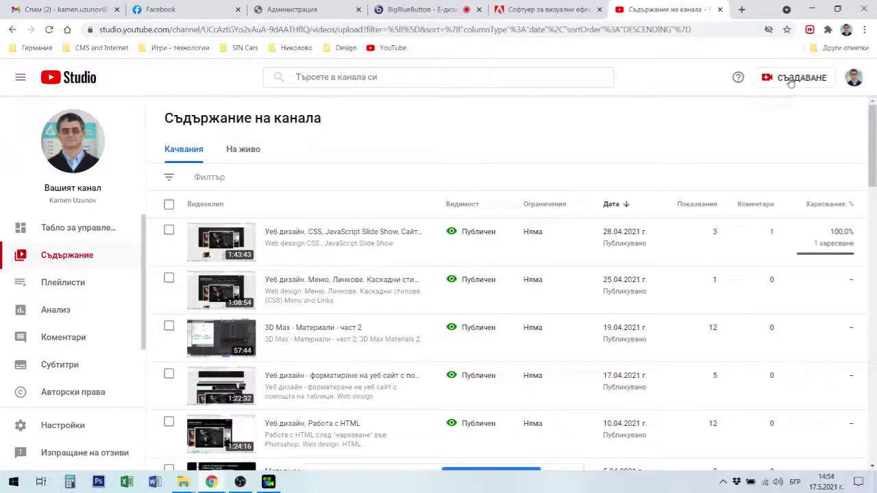
- Mark 'Kreativno inocacionno mislene 12' as not made for kids ('Не, не е създаден за деца') and publish it
{"action": "scroll", "coordinate": [48, 386], "scroll_direction": "down", "scroll_amount": 1}
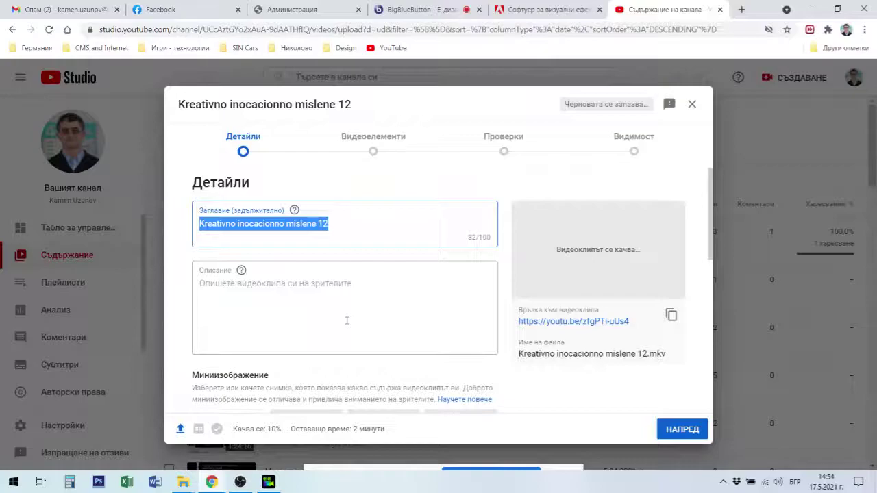
{"action": "scroll", "coordinate": [347, 321], "scroll_direction": "down", "scroll_amount": 10}
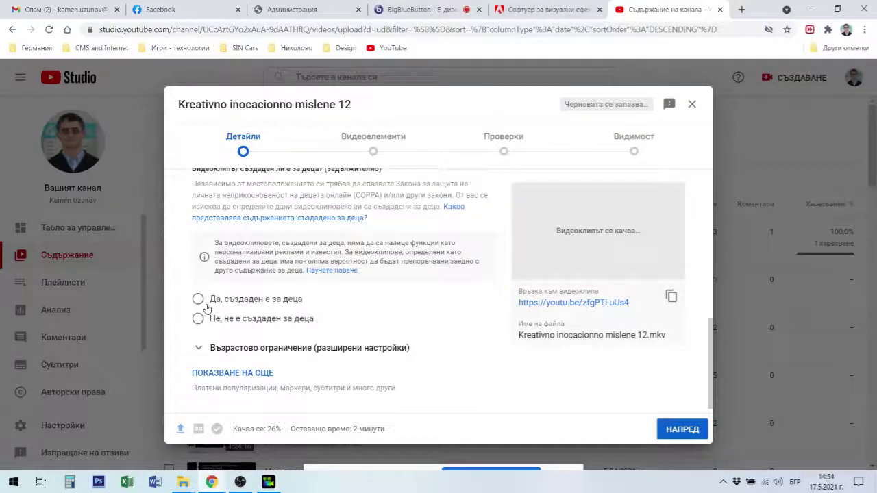
{"action": "left_click", "coordinate": [199, 318]}
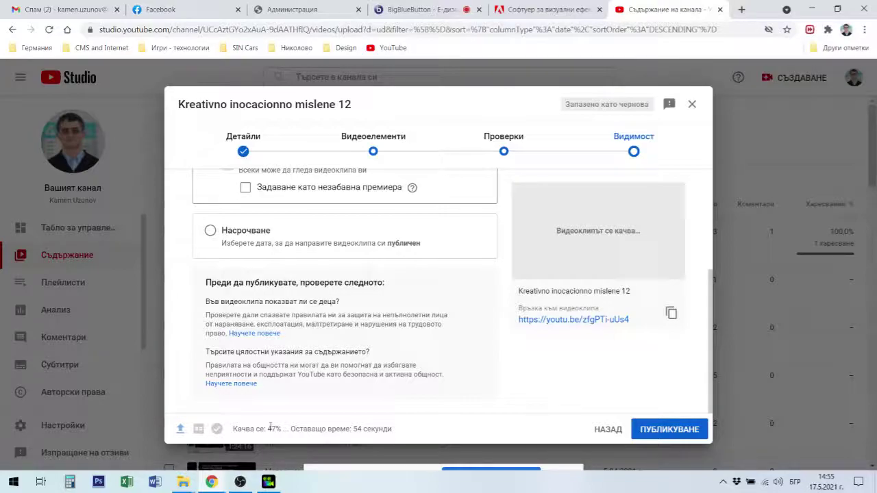
{"action": "key", "text": "Escape"}
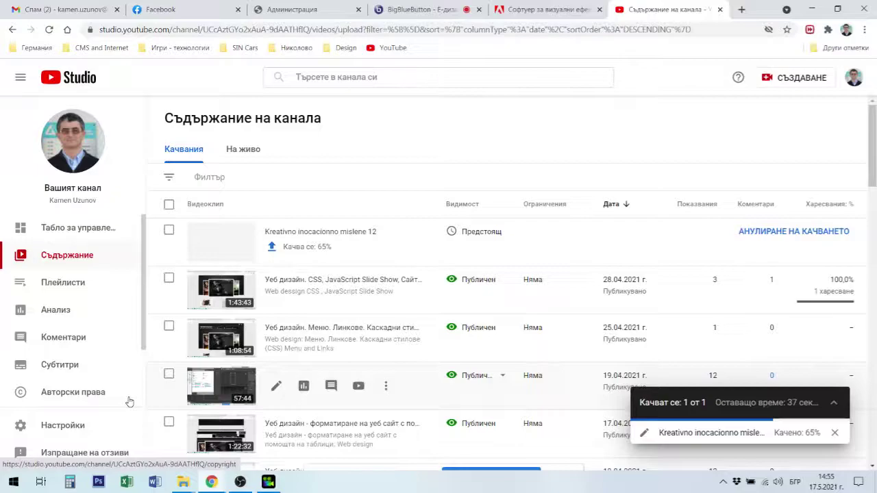
- Open the uploading Lecture 12 video's details, then return to the Channel content list with Alt+Left
{"action": "left_click", "coordinate": [276, 244]}
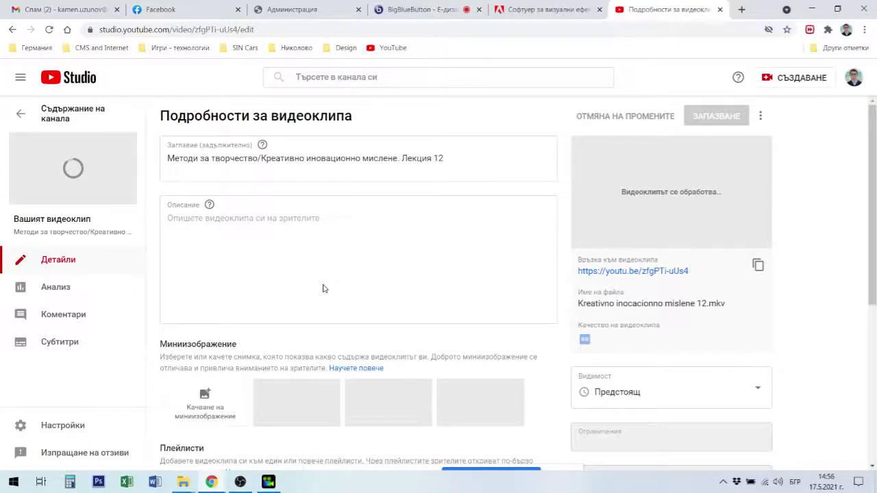
{"action": "key", "text": "alt+Left"}
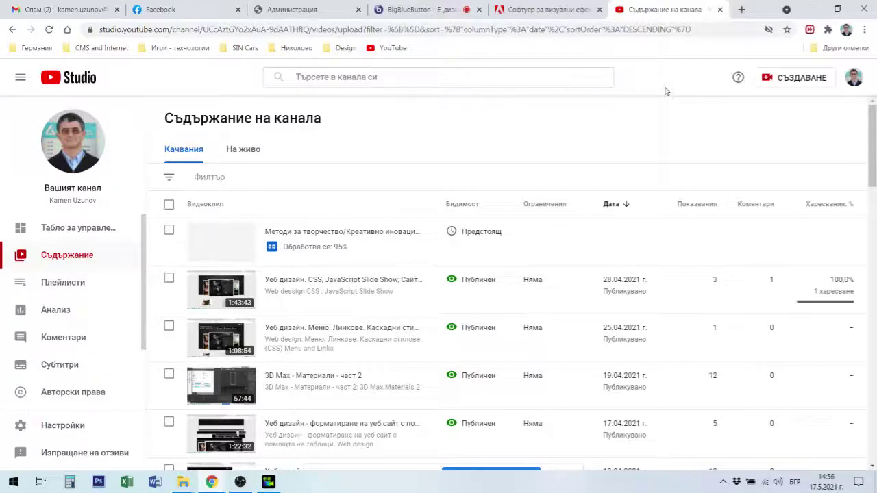
- Open the 'Уеб дизайн. CSS, JavaScript Slide Show' video's details and launch its Редактор
{"action": "left_click", "coordinate": [221, 291]}
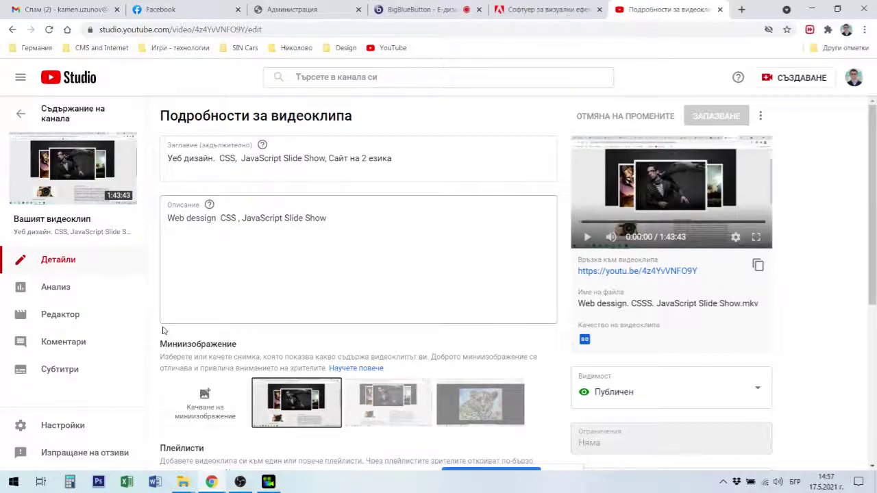
{"action": "scroll", "coordinate": [329, 254], "scroll_direction": "down", "scroll_amount": 3}
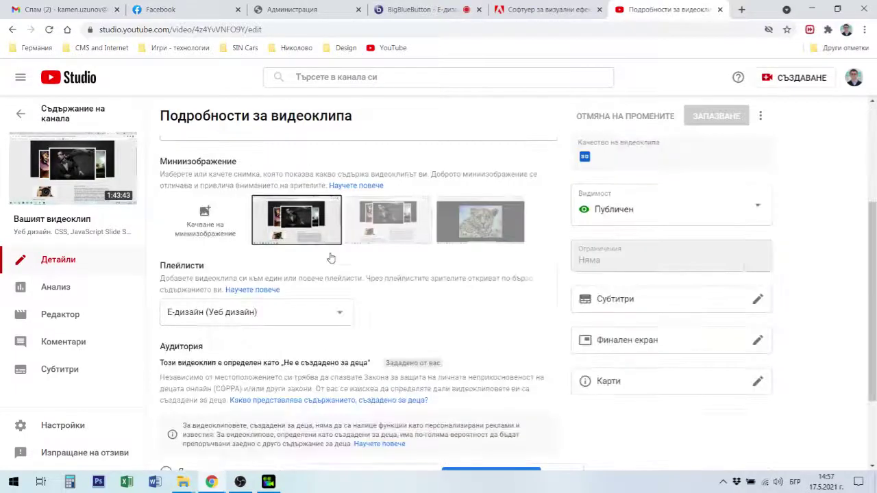
{"action": "scroll", "coordinate": [333, 254], "scroll_direction": "down", "scroll_amount": 1}
{"action": "scroll", "coordinate": [331, 256], "scroll_direction": "down", "scroll_amount": 1}
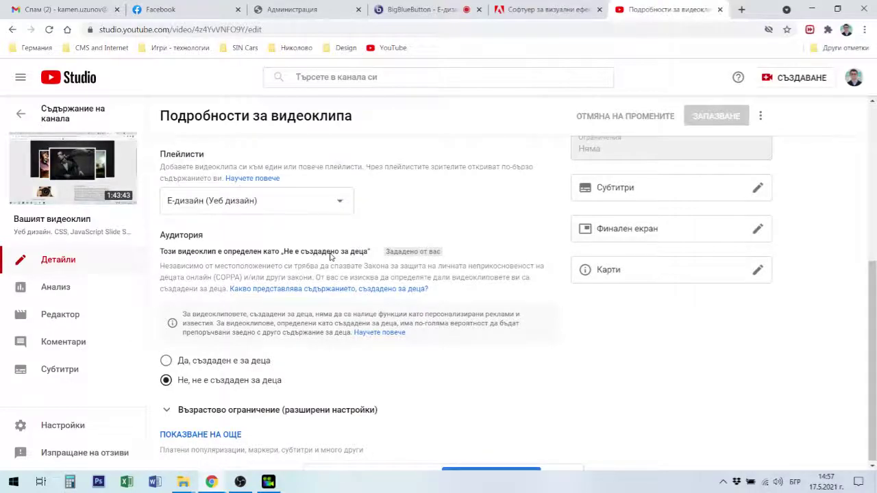
{"action": "scroll", "coordinate": [330, 256], "scroll_direction": "up", "scroll_amount": 3}
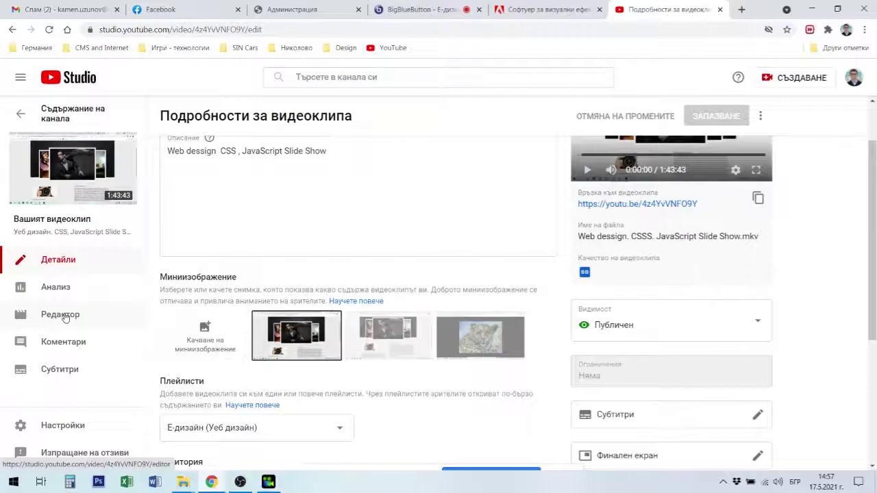
{"action": "left_click", "coordinate": [64, 318]}
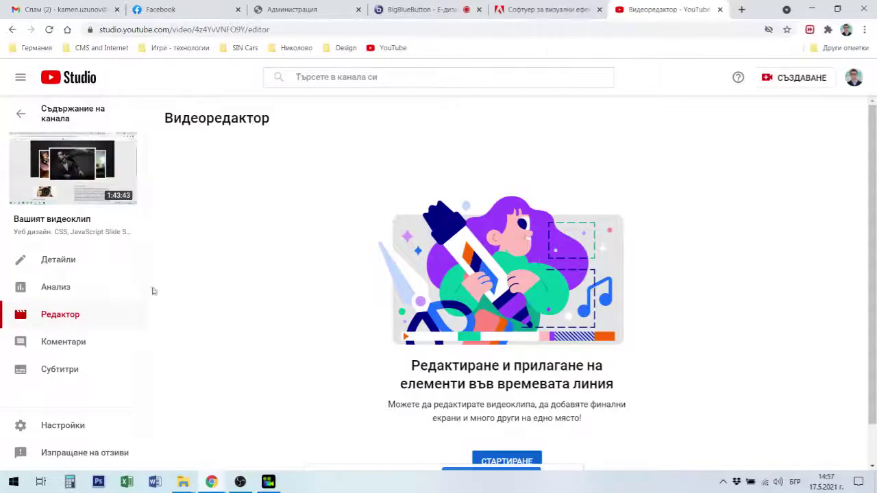
- Check PowerDirector's render progress, then return to the Slide Show video's Детайли page in Studio
{"action": "left_click", "coordinate": [271, 483]}
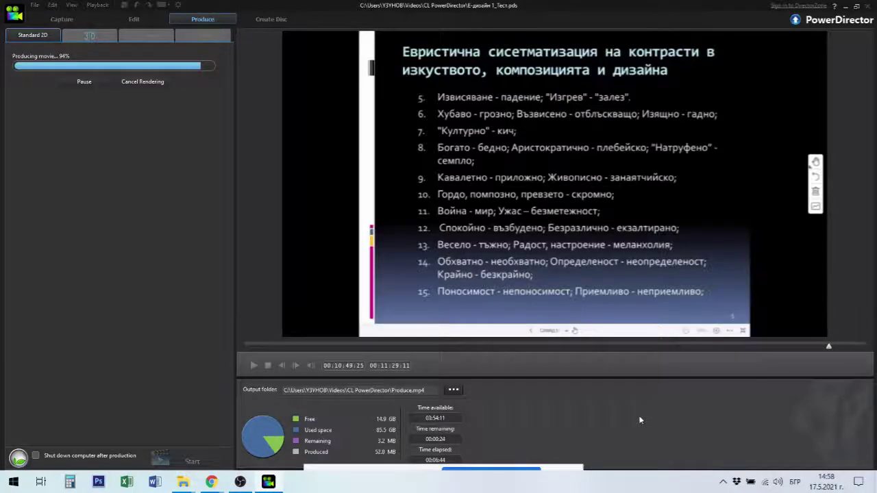
{"action": "left_click", "coordinate": [211, 482]}
{"action": "left_click", "coordinate": [130, 429]}
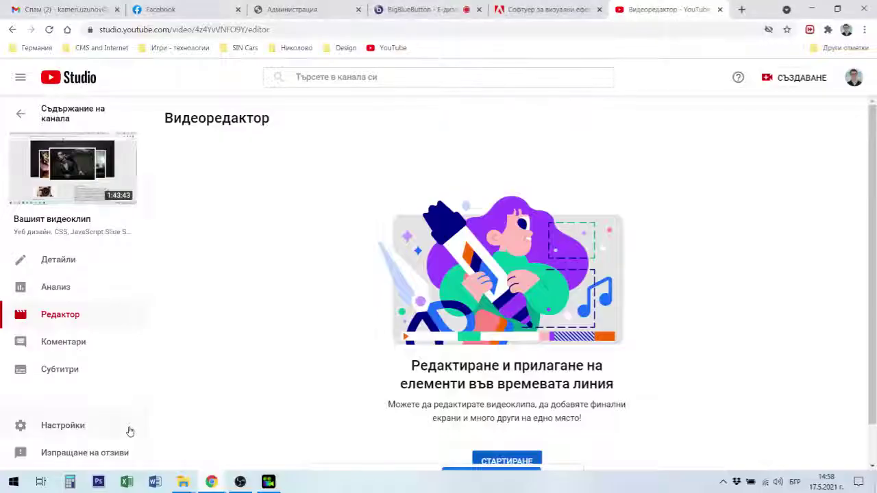
{"action": "left_click", "coordinate": [60, 263]}
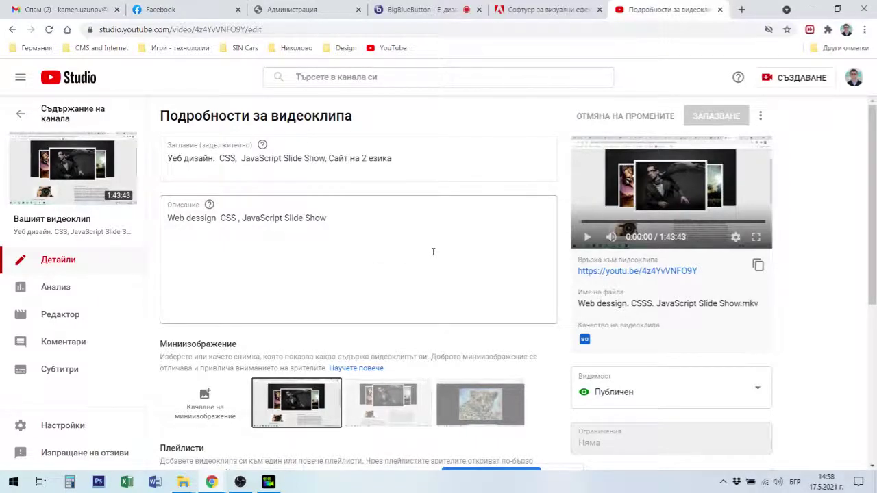
- Review the processing Lecture 12 upload's details, then switch to PowerDirector showing the finished 54.7 MB Produce.mp4
{"action": "scroll", "coordinate": [433, 252], "scroll_direction": "down", "scroll_amount": 1}
{"action": "scroll", "coordinate": [418, 251], "scroll_direction": "up", "scroll_amount": 1}
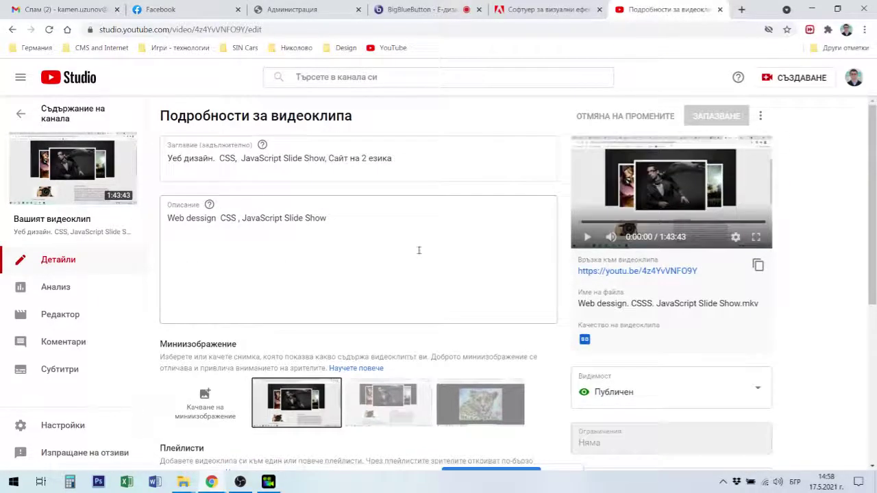
{"action": "left_click", "coordinate": [19, 114]}
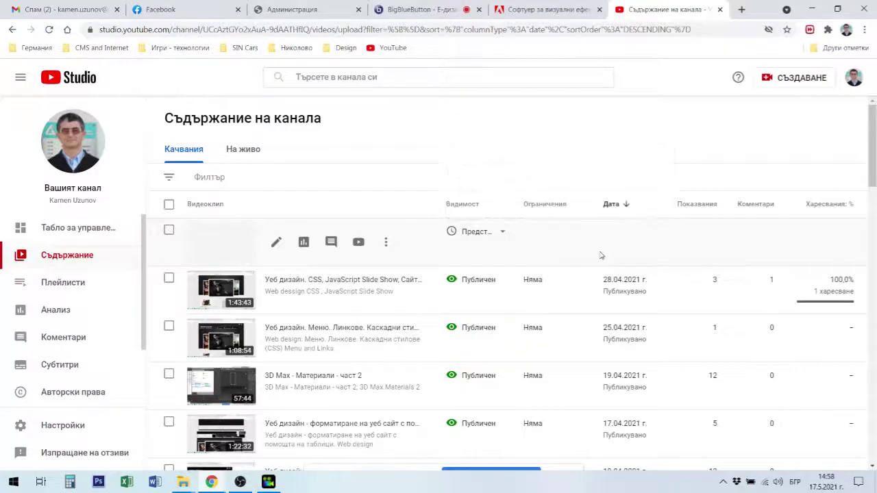
{"action": "left_click", "coordinate": [276, 244]}
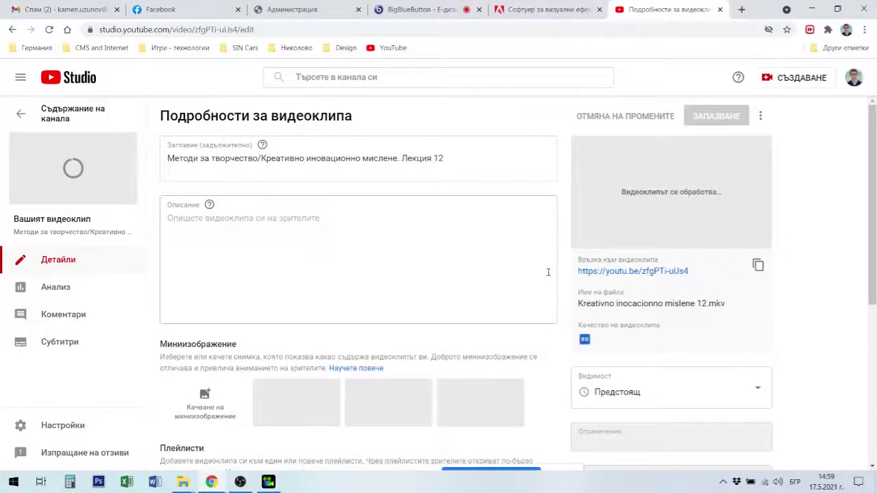
{"action": "left_click", "coordinate": [271, 485]}
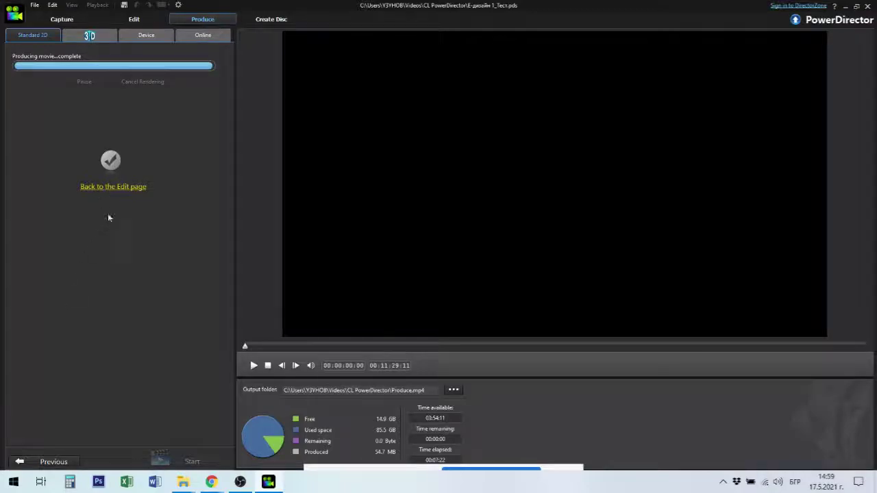
- Delete Produce.mp4 from the media library and close PowerDirector, answering 'Не' to saving
{"action": "left_click", "coordinate": [142, 188]}
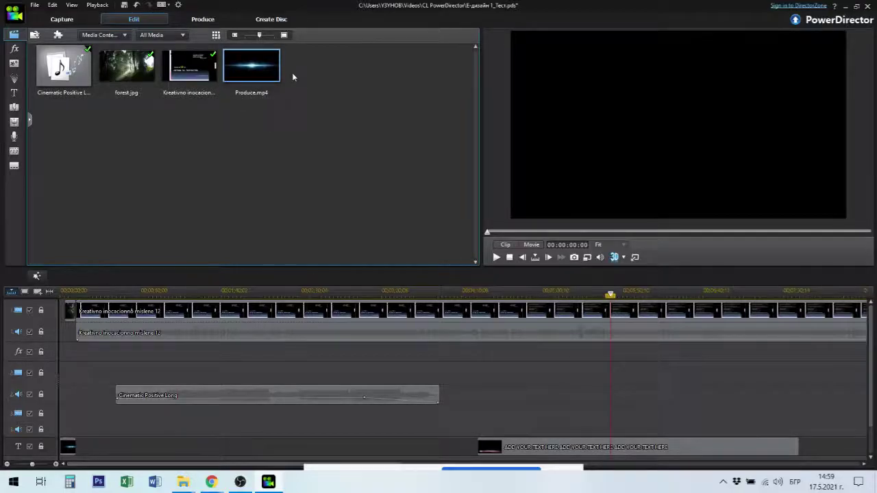
{"action": "mouse_move", "coordinate": [267, 70]}
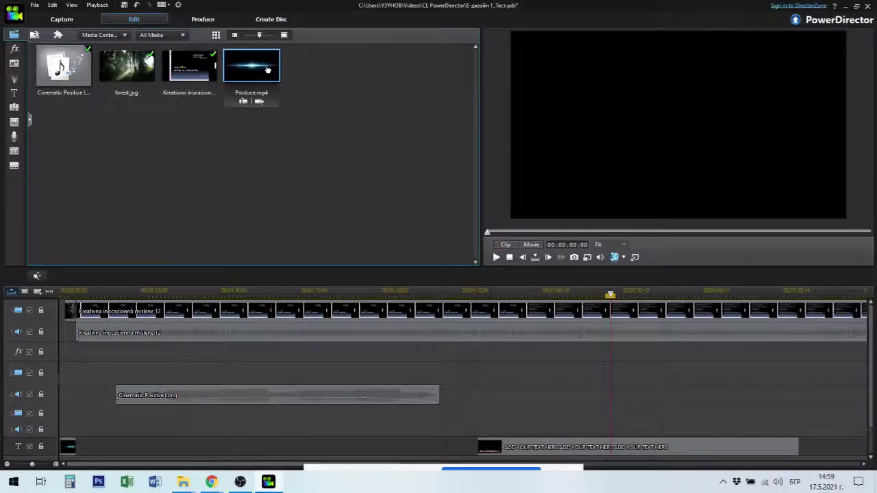
{"action": "key", "text": "Delete"}
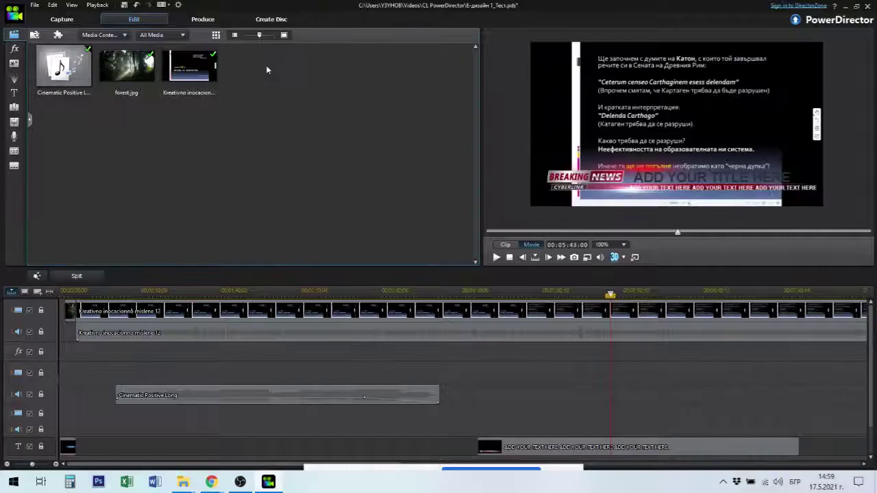
{"action": "left_click", "coordinate": [870, 5]}
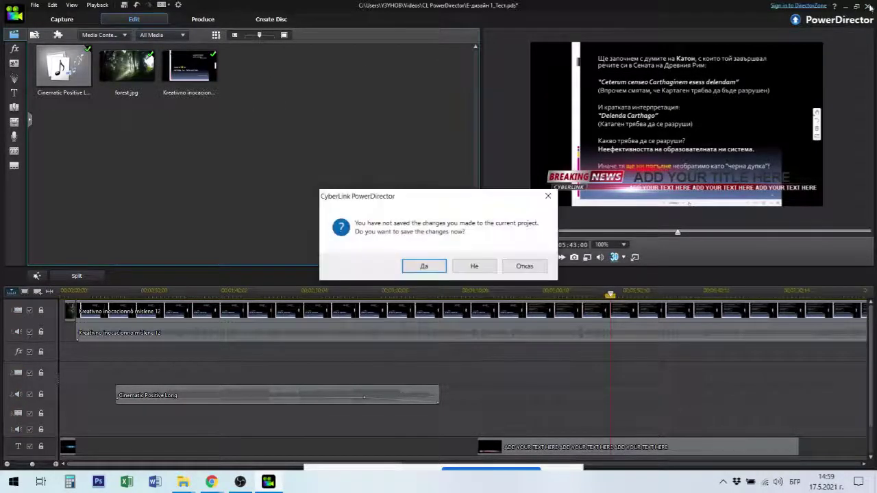
{"action": "left_click", "coordinate": [463, 268]}
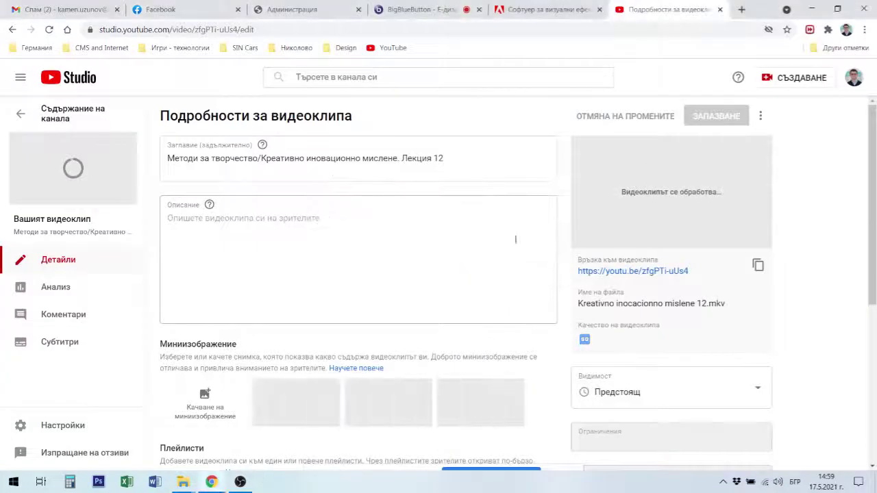
- Play Produce.mp4 from the Видеоклипове > CL PowerDirector folder in VLC
{"action": "left_click", "coordinate": [813, 9]}
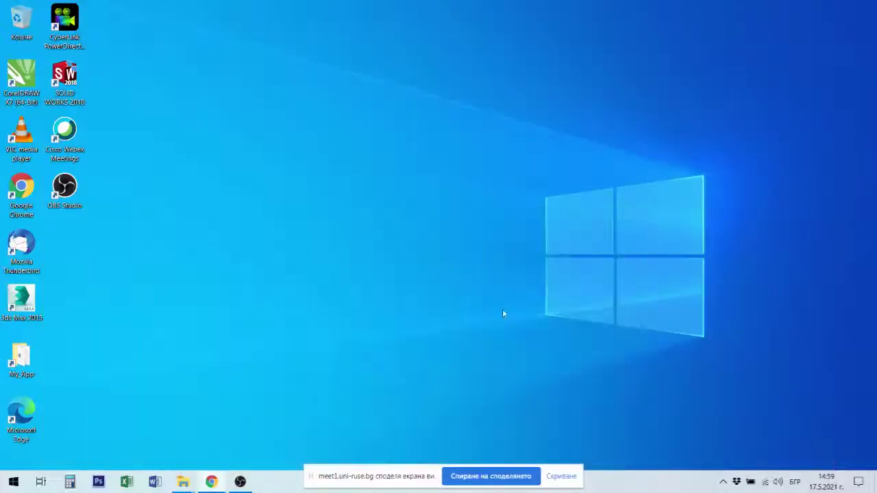
{"action": "mouse_move", "coordinate": [185, 485]}
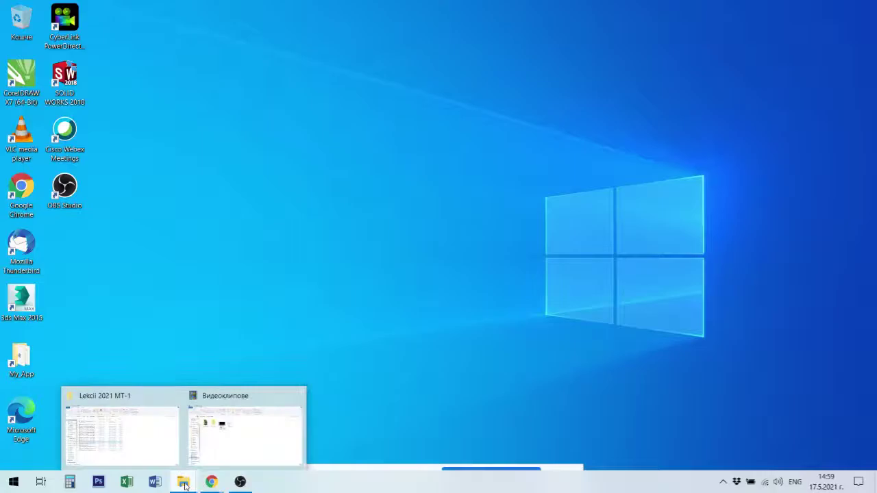
{"action": "left_click", "coordinate": [251, 427]}
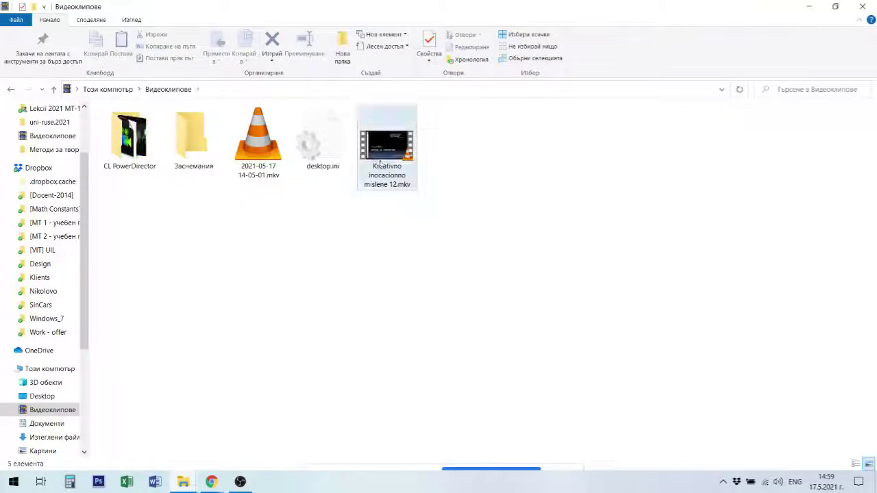
{"action": "double_click", "coordinate": [125, 144]}
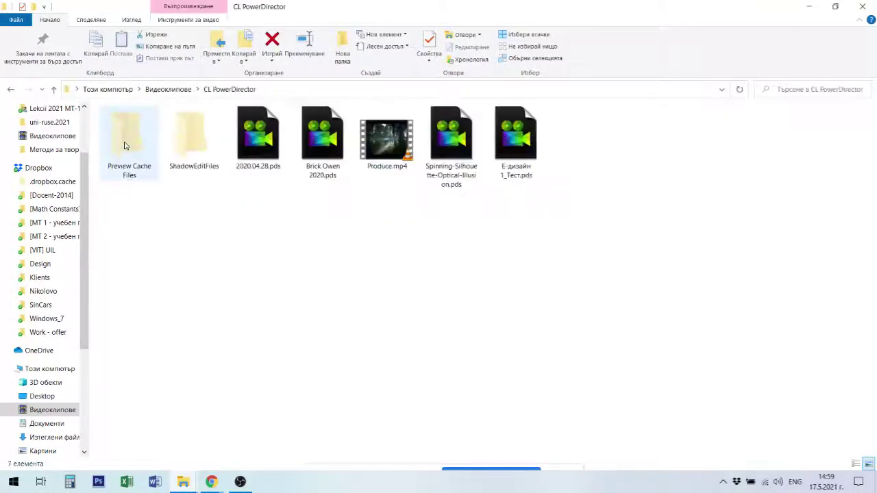
{"action": "double_click", "coordinate": [387, 144]}
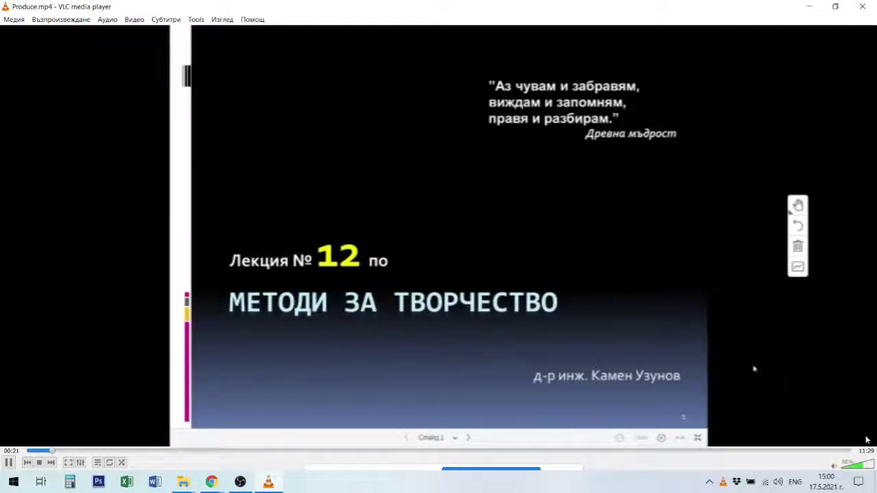
- Spot-check Produce.mp4 by jumping to 00:35, near the end, then 01:13 through 04:32 and 08:12
{"action": "scroll", "coordinate": [867, 440], "scroll_direction": "down", "scroll_amount": 1}
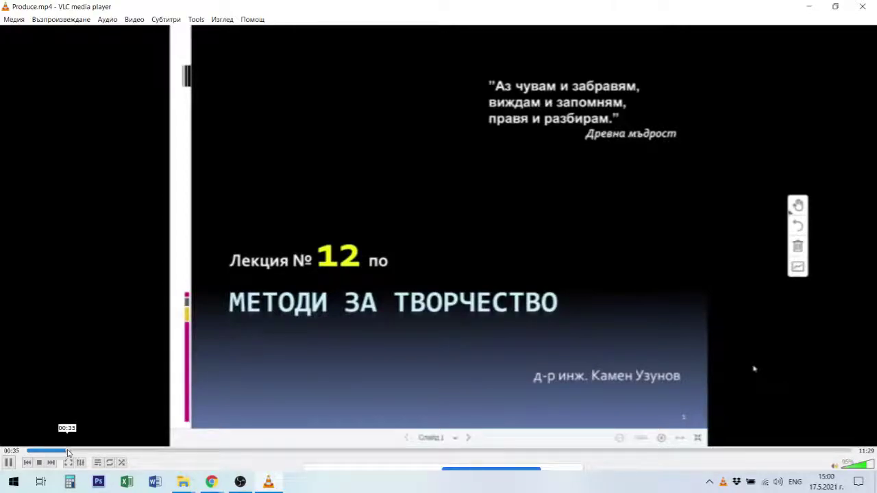
{"action": "left_click", "coordinate": [68, 452]}
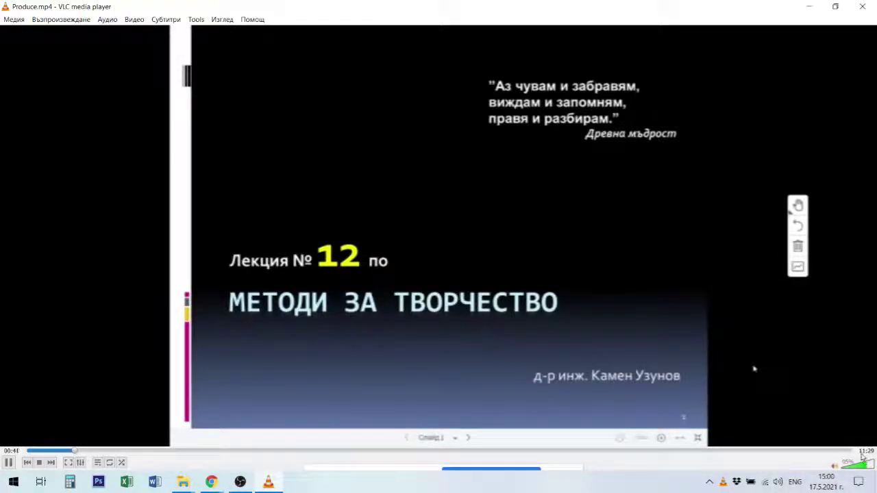
{"action": "left_click", "coordinate": [842, 451]}
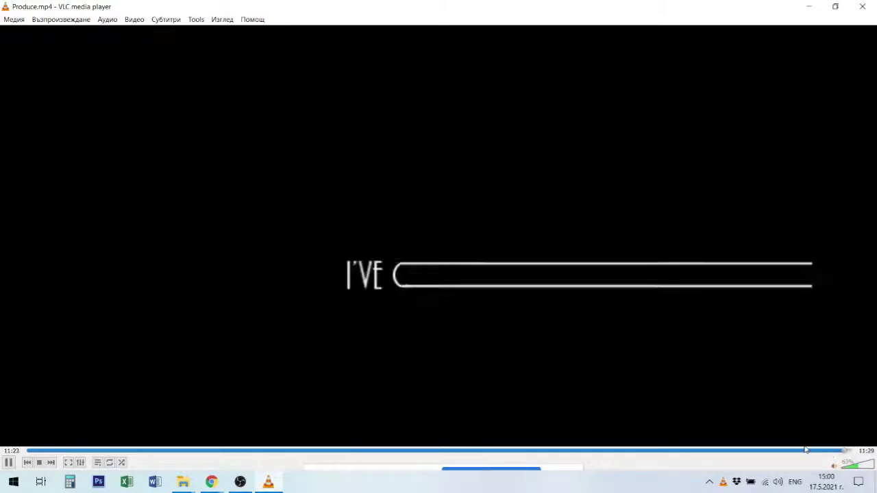
{"action": "left_click", "coordinate": [115, 451]}
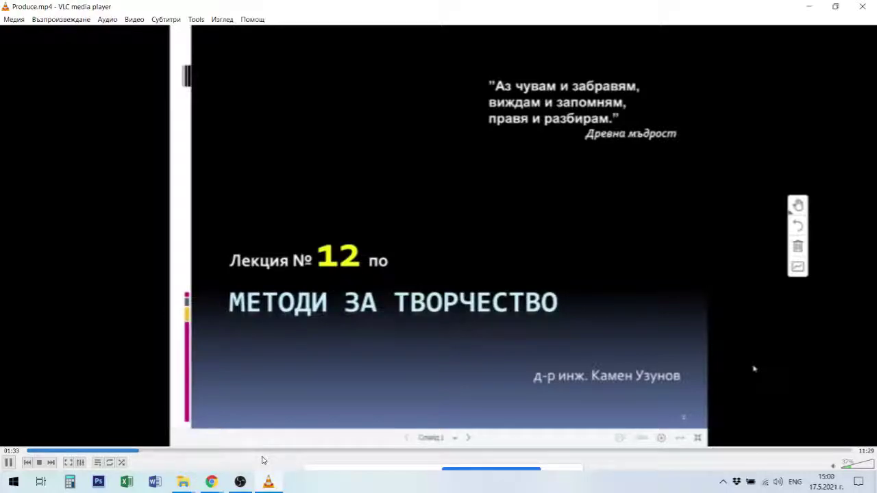
{"action": "left_click", "coordinate": [159, 451]}
{"action": "left_click", "coordinate": [192, 452]}
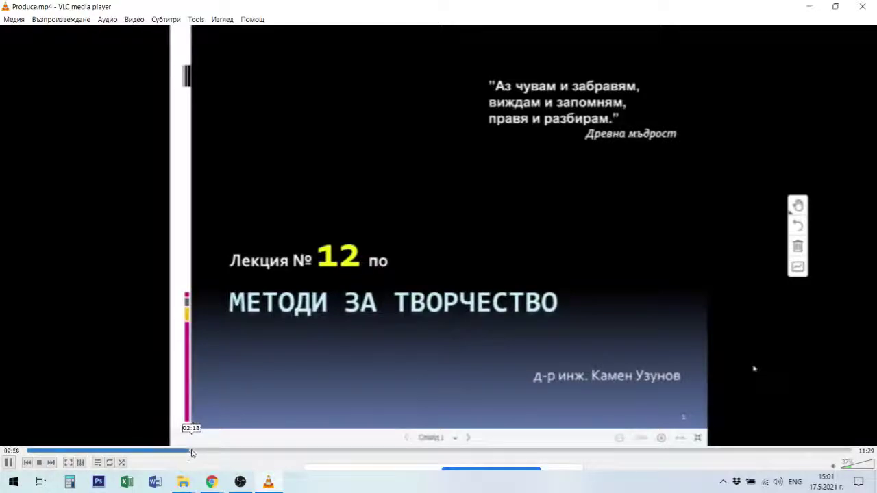
{"action": "left_click", "coordinate": [238, 453]}
{"action": "left_click", "coordinate": [268, 452]}
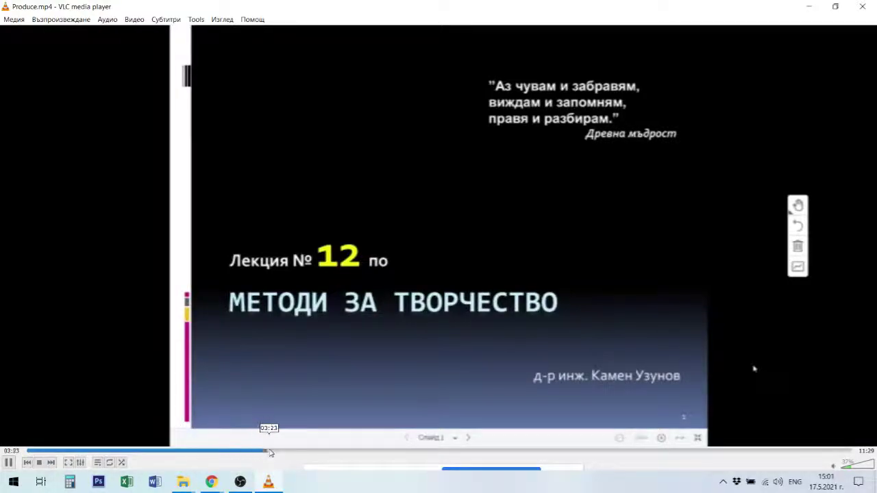
{"action": "left_click", "coordinate": [310, 452]}
{"action": "left_click", "coordinate": [353, 453]}
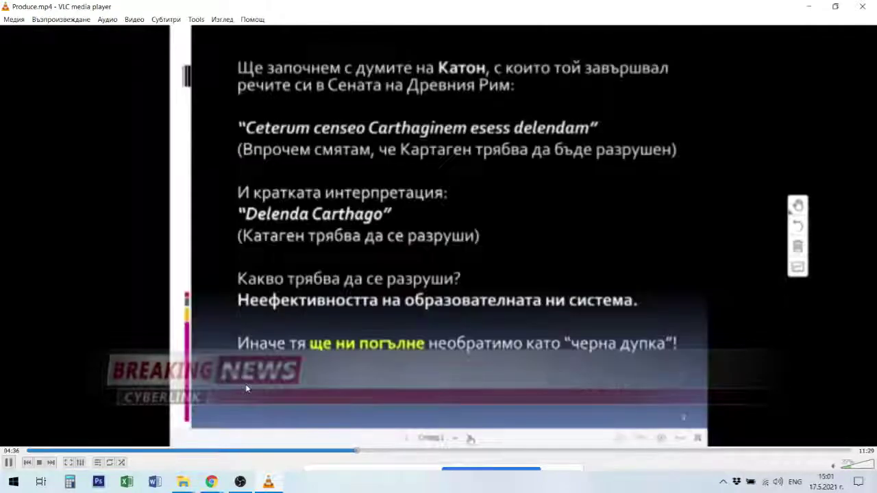
{"action": "left_click", "coordinate": [617, 452]}
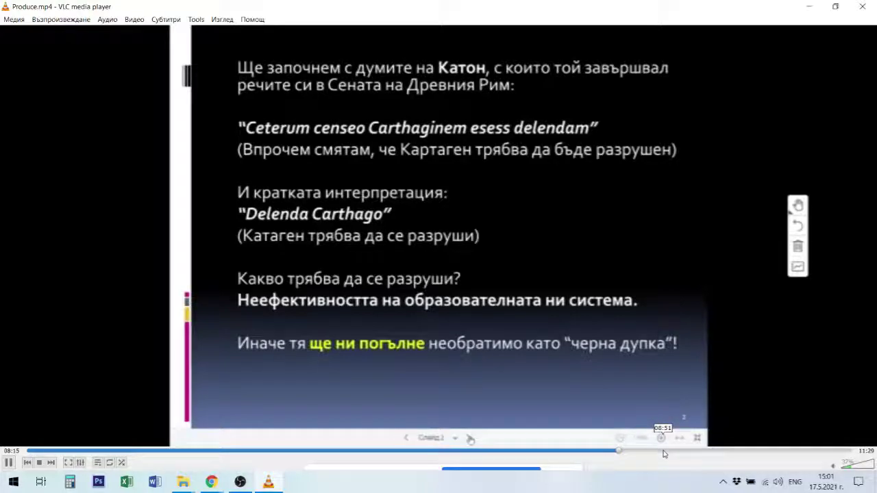
- Raise the volume to about 97%, pause at 08:21 and close VLC
{"action": "left_click_drag", "start_coordinate": [863, 473], "coordinate": [869, 471]}
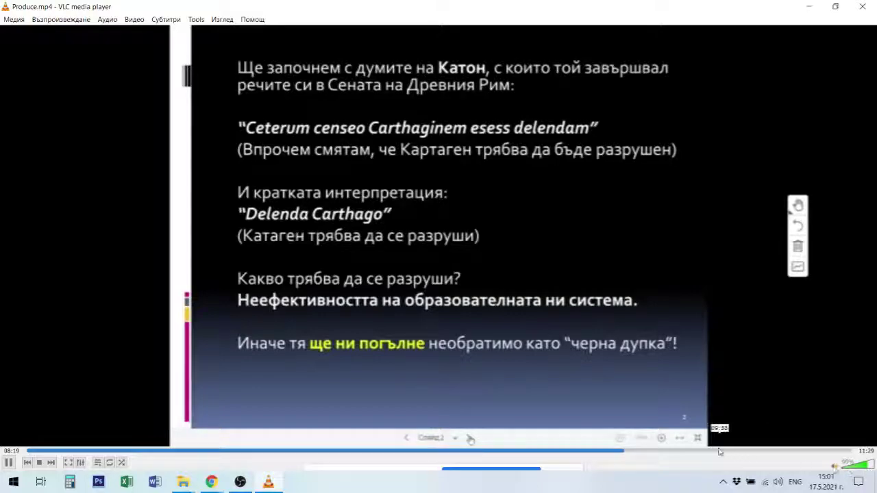
{"action": "left_click", "coordinate": [10, 463]}
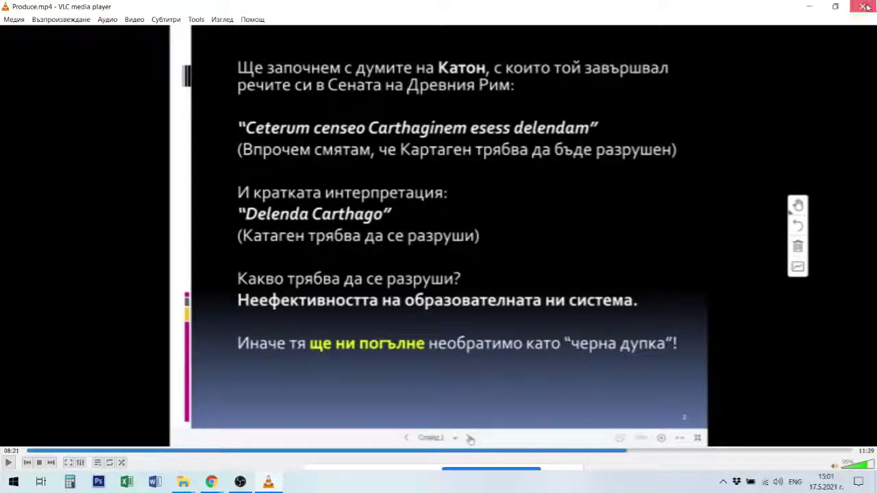
{"action": "left_click", "coordinate": [865, 7]}
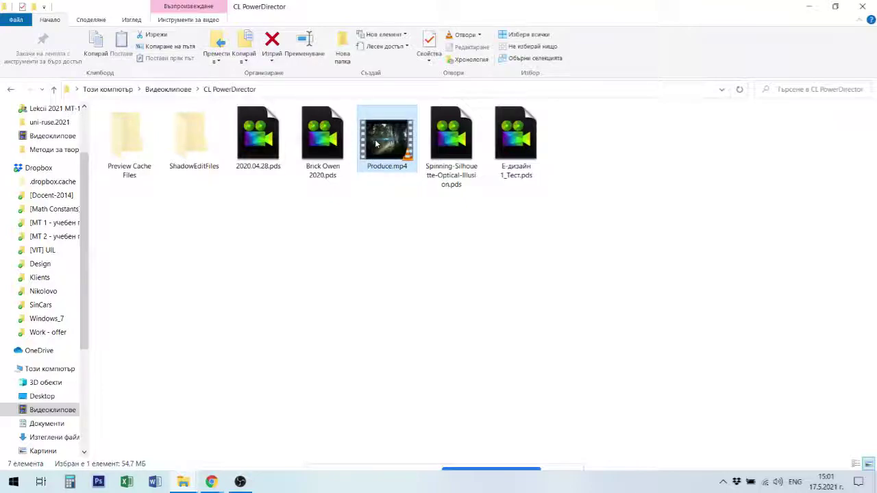
- Permanently delete Produce.mp4 with Shift+Delete, confirm 'Да', and close File Explorer
{"action": "key", "text": "shift+Delete"}
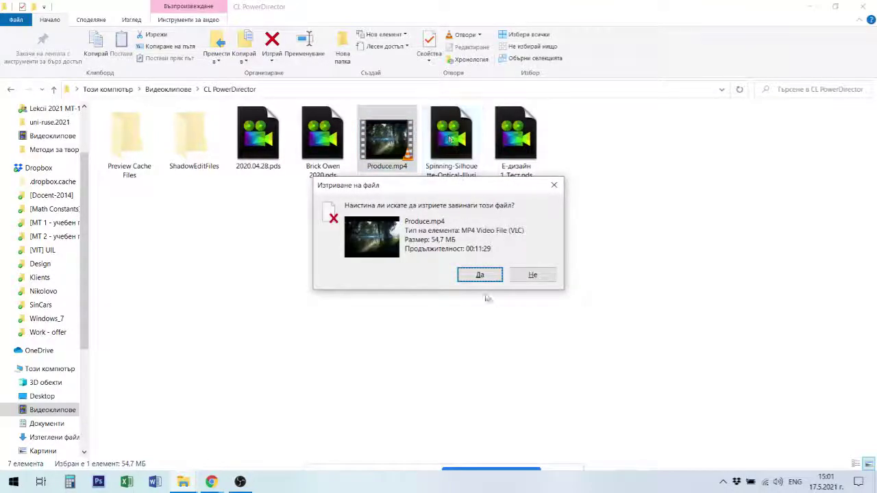
{"action": "left_click", "coordinate": [479, 275]}
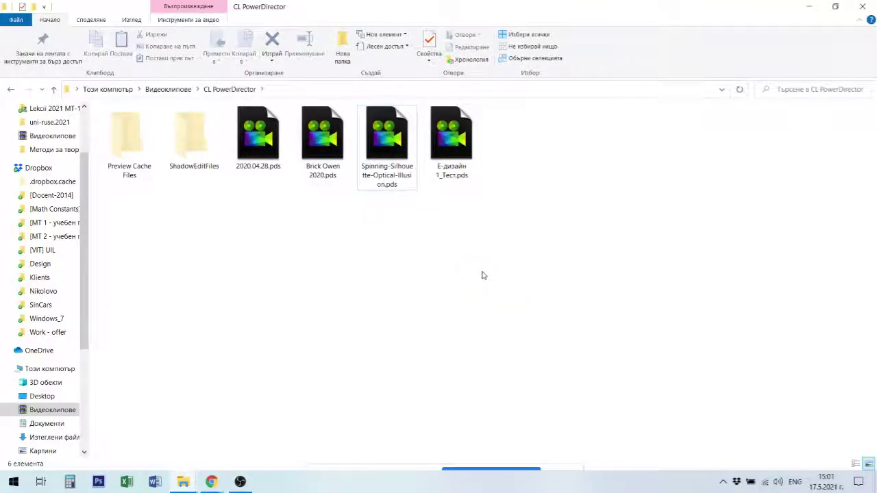
{"action": "left_click", "coordinate": [863, 6]}
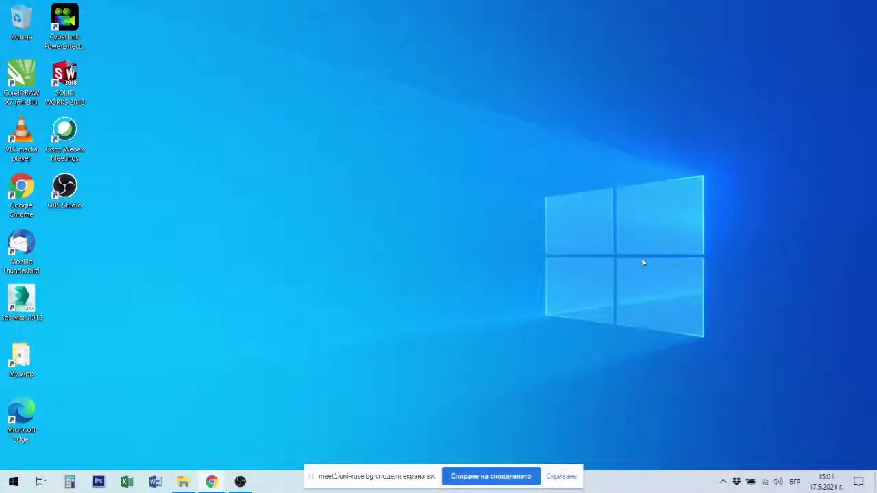
- Stop sharing the screen and switch Chrome back to the 'Е-дизайн 1' BigBlueButton tab
{"action": "left_click", "coordinate": [510, 476]}
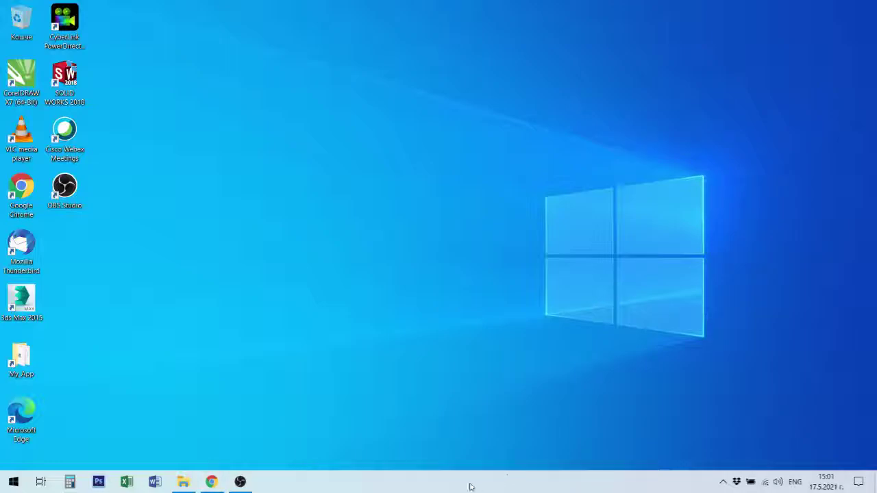
{"action": "left_click", "coordinate": [212, 482]}
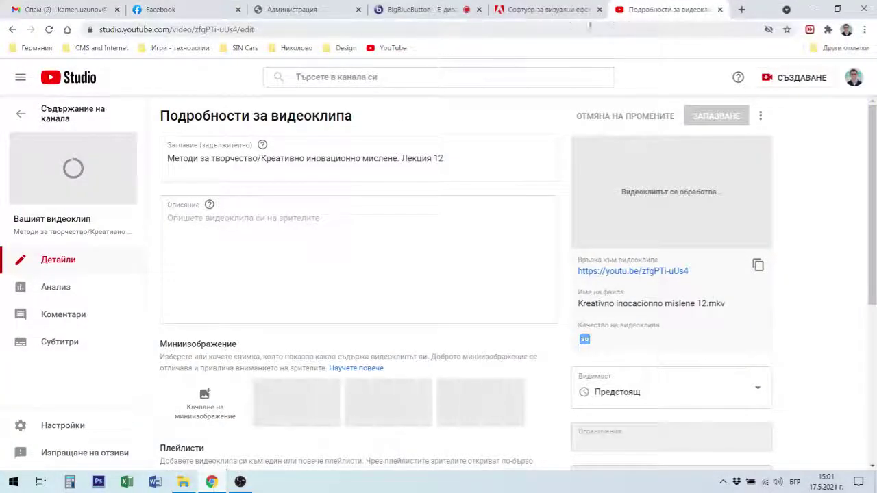
{"action": "left_click", "coordinate": [436, 12]}
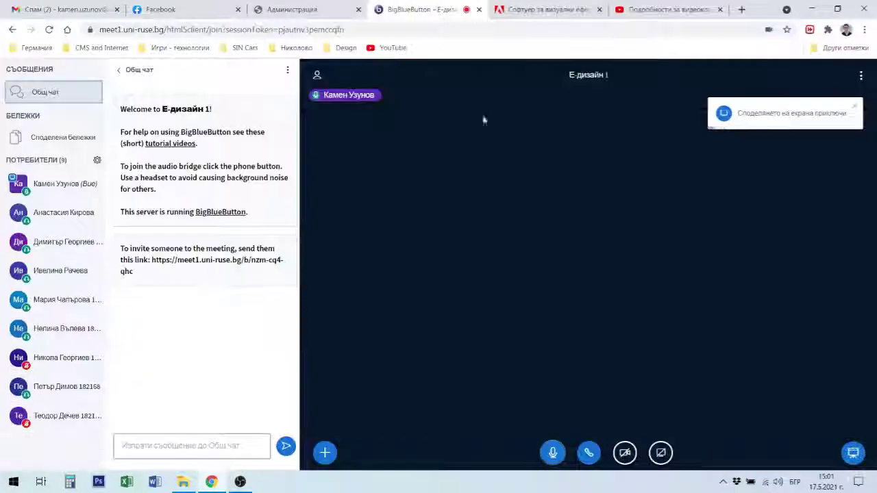